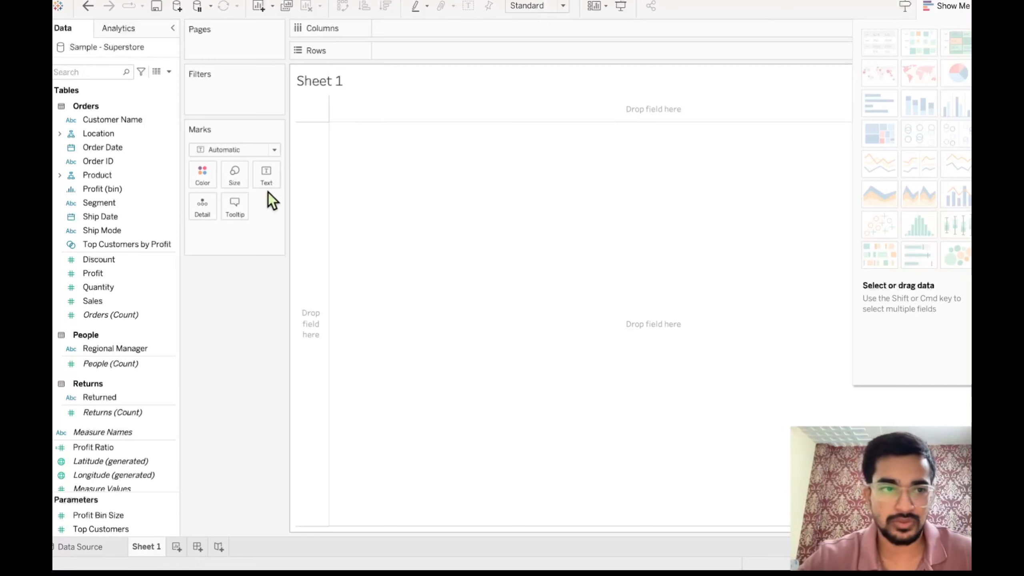
# - Connect to the saved data source Sample - Superstore again from the start page and close the duplicate Sample - Superstore (2) connection
pyautogui.click(58, 7)
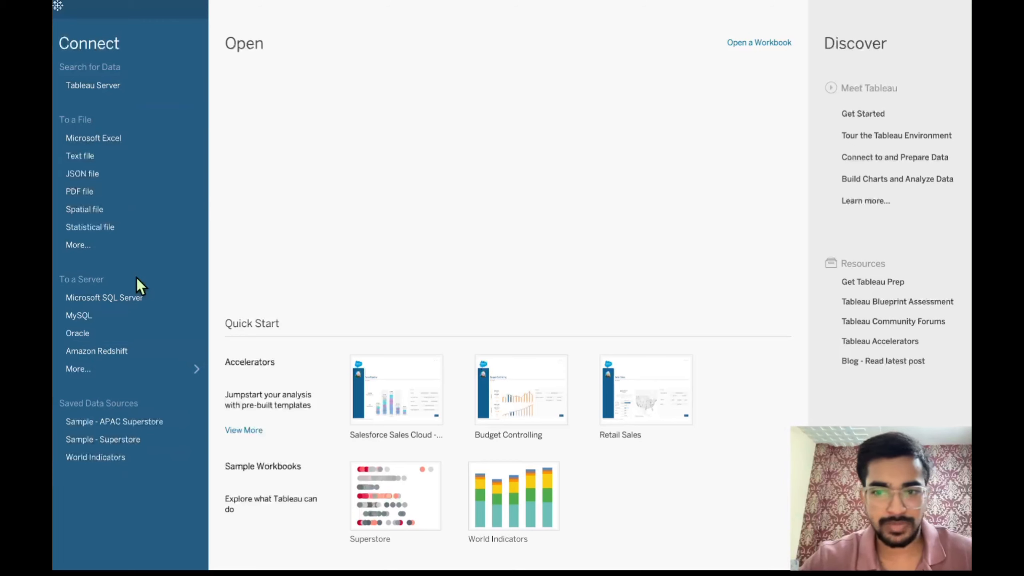
pyautogui.click(124, 443)
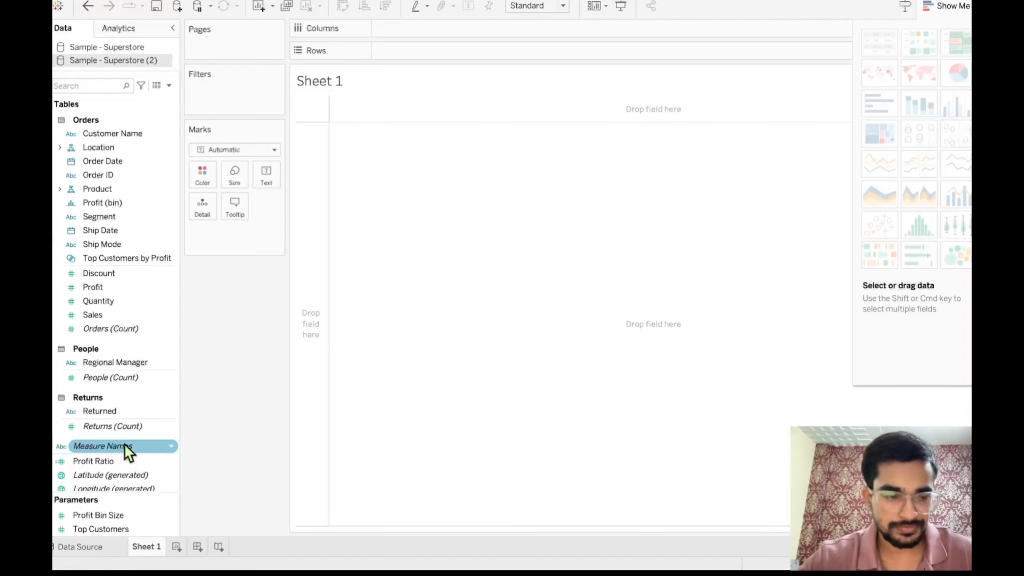
pyautogui.click(124, 445)
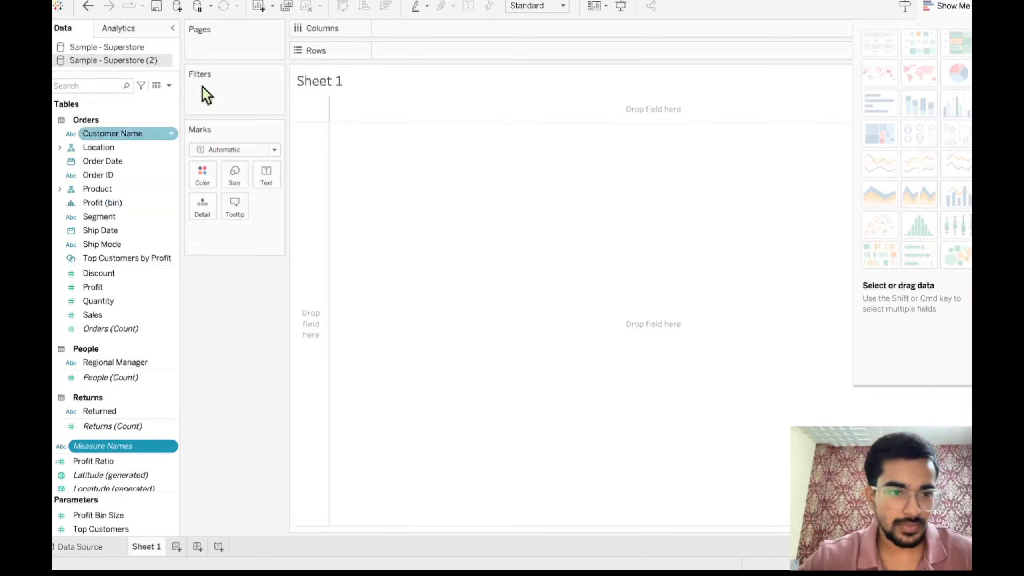
pyautogui.rightClick(150, 61)
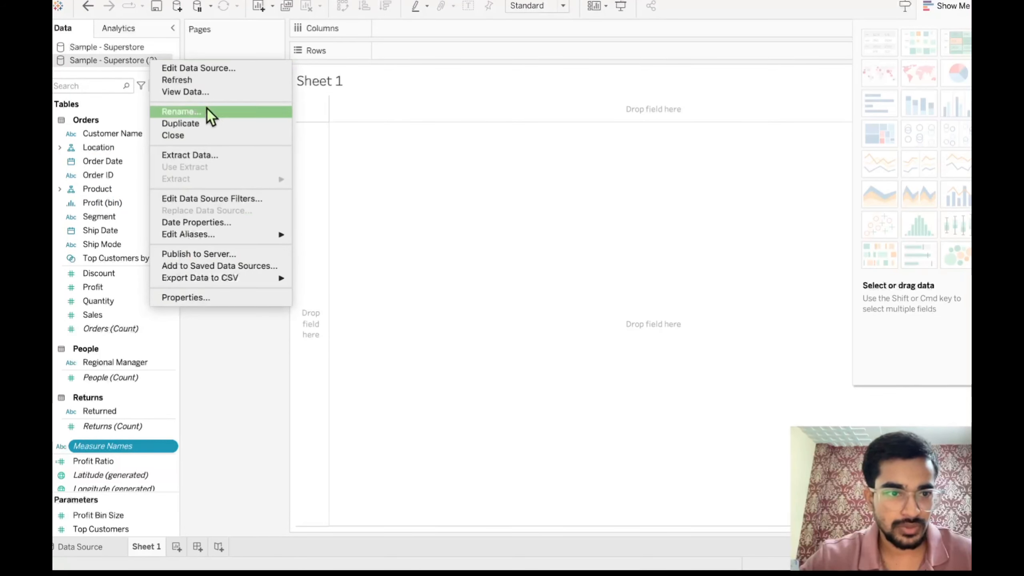
pyautogui.click(185, 139)
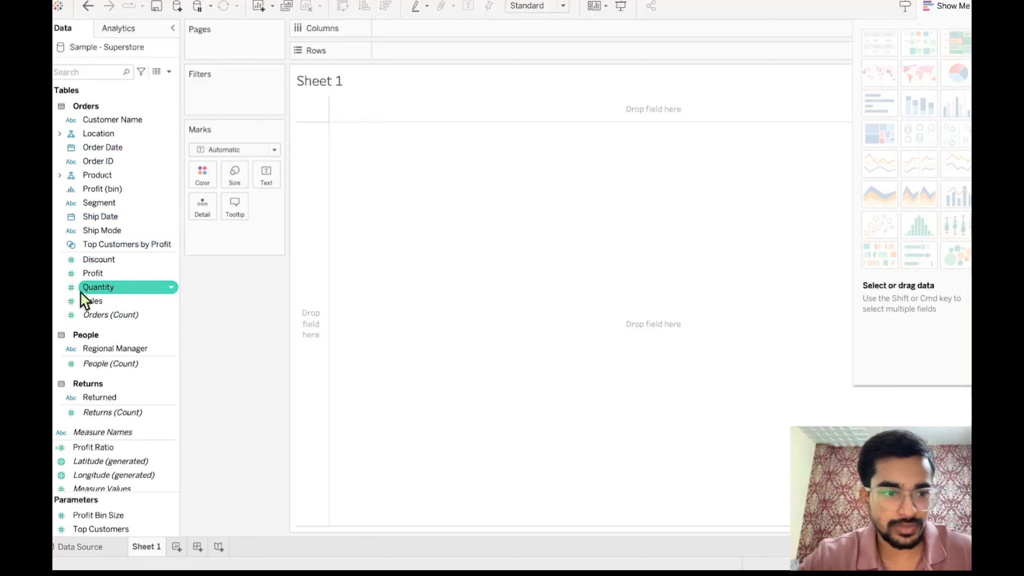
# - Look through the fields of the Orders, People and Returns tables in the Sample - Superstore data source
pyautogui.scroll(-1, 85, 290)
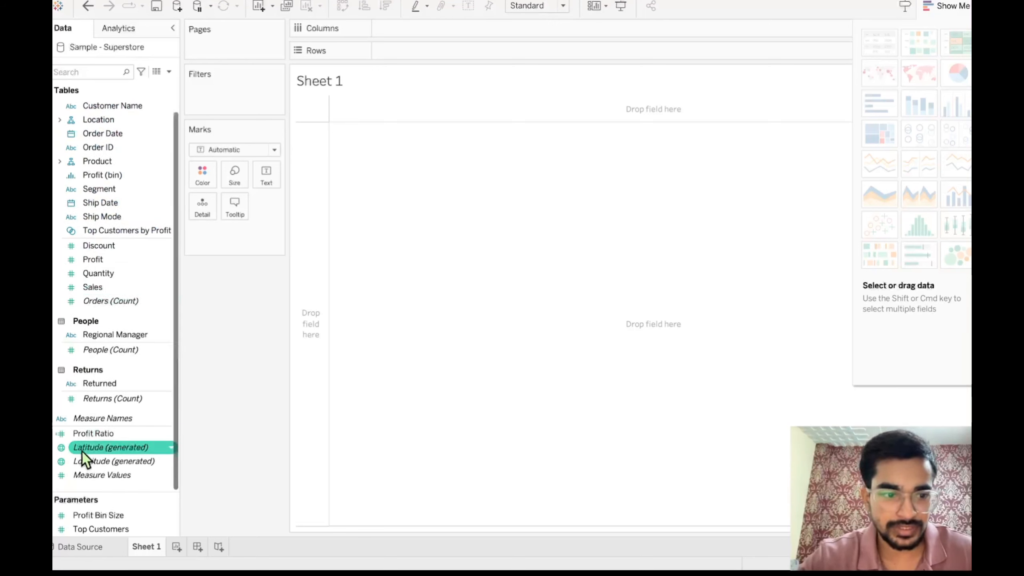
pyautogui.scroll(1, 126, 232)
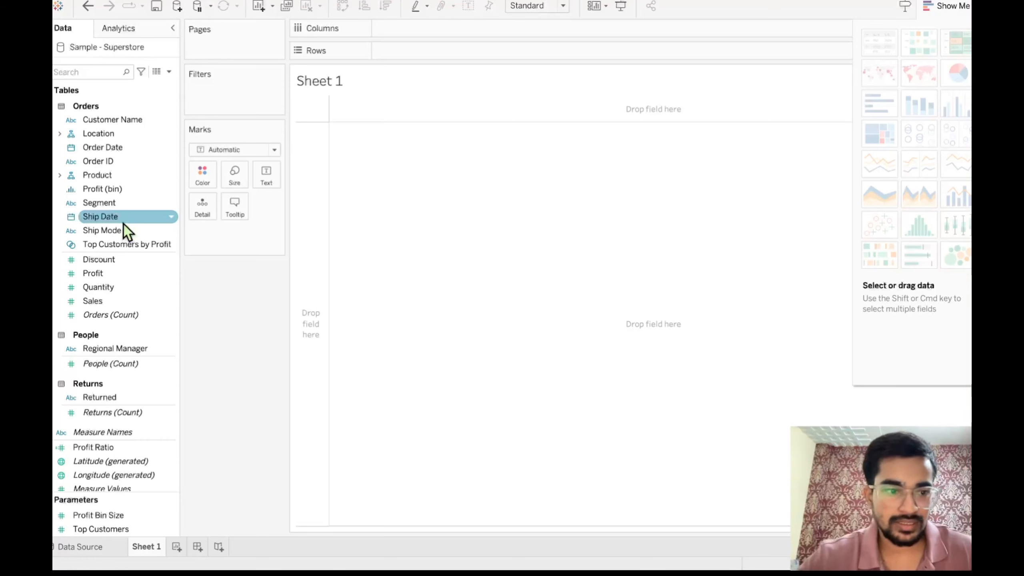
pyautogui.scroll(-1, 126, 232)
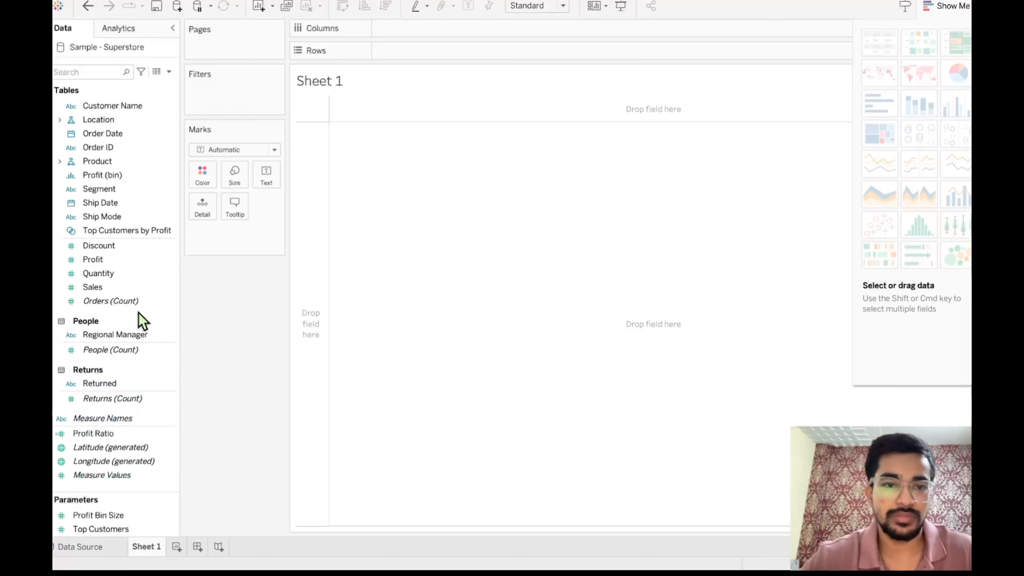
pyautogui.scroll(1, 142, 321)
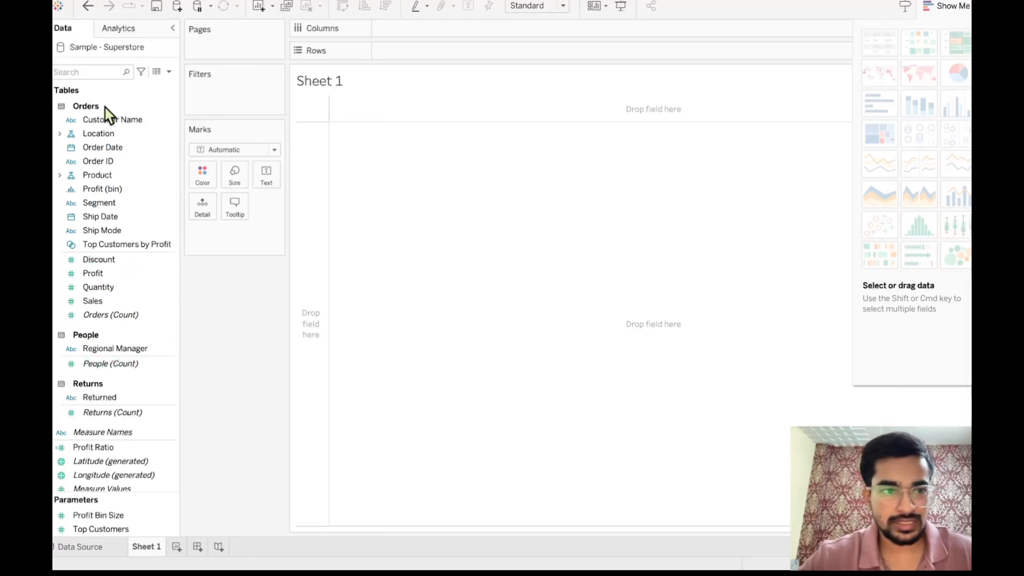
pyautogui.scroll(-1, 117, 194)
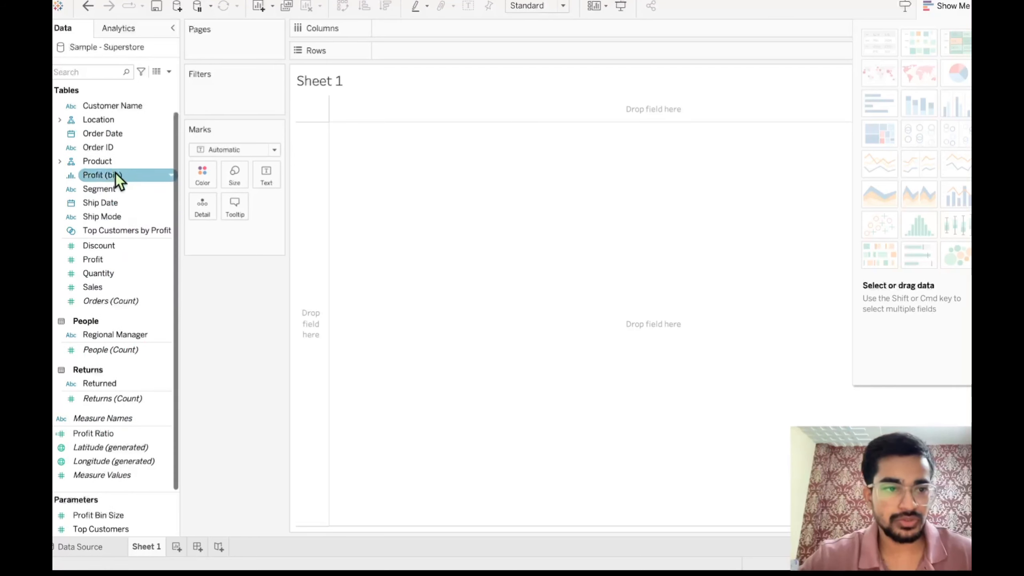
pyautogui.scroll(1, 109, 306)
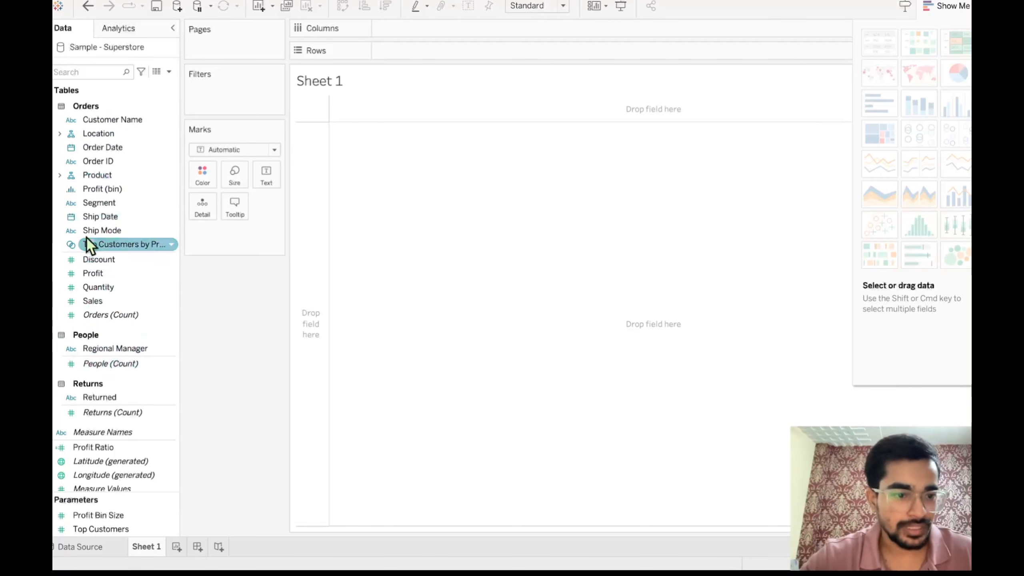
pyautogui.scroll(-1, 121, 387)
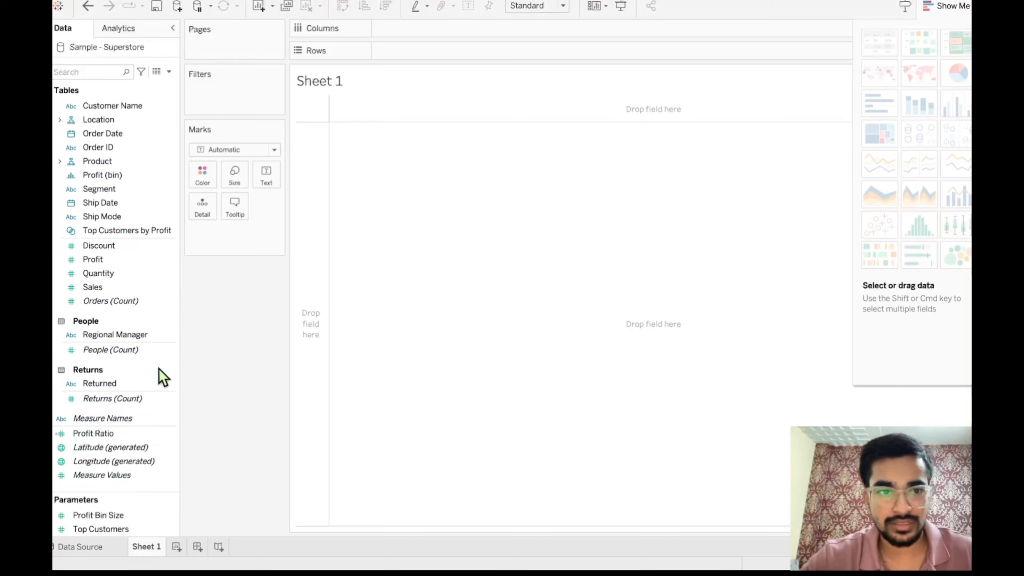
pyautogui.click(123, 398)
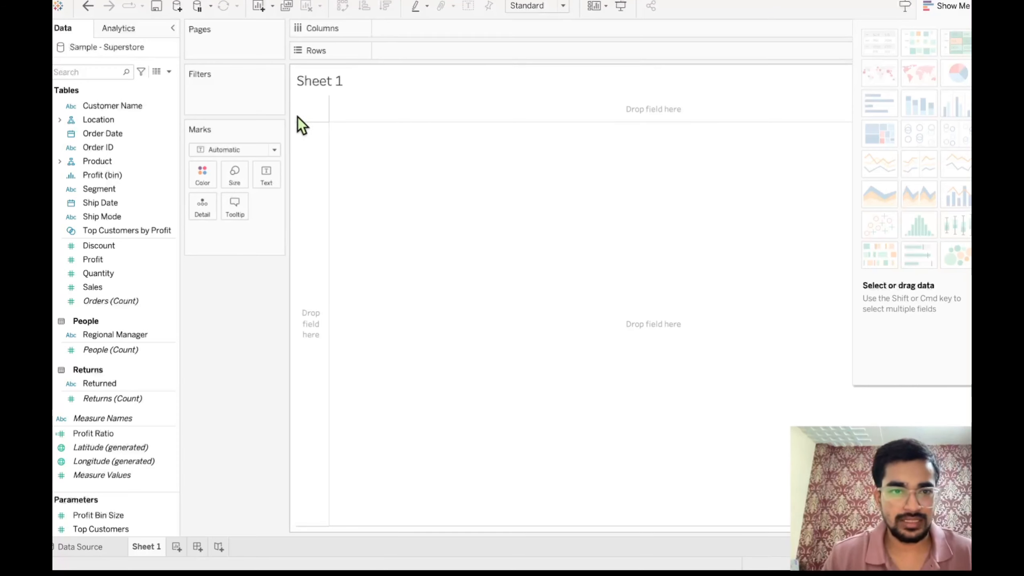
# - Expand the Product hierarchy in the Orders table and examine its Category, Sub-Category, Manufacturer and Product Name fields
pyautogui.doubleClick(139, 550)
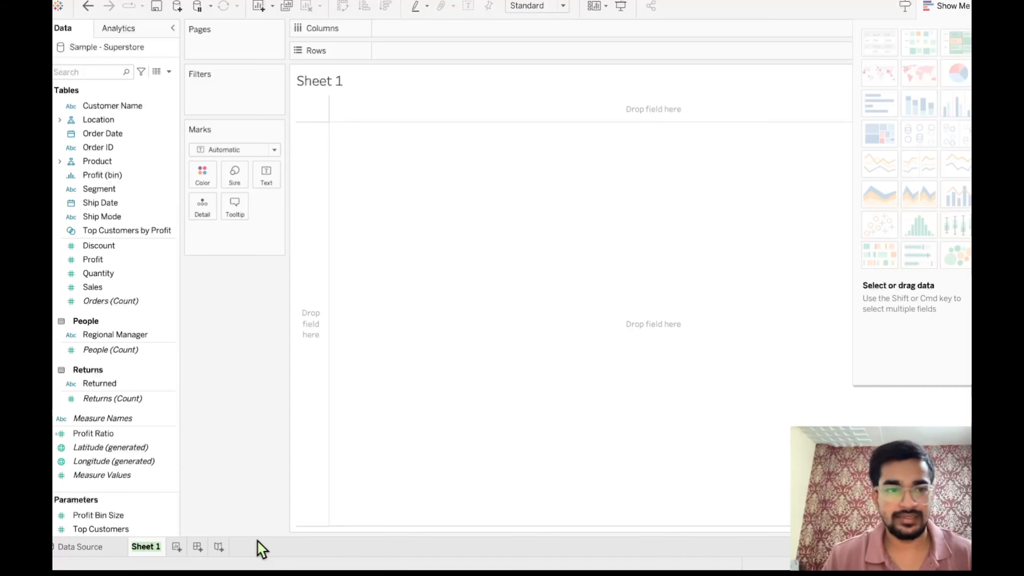
pyautogui.scroll(1, 112, 357)
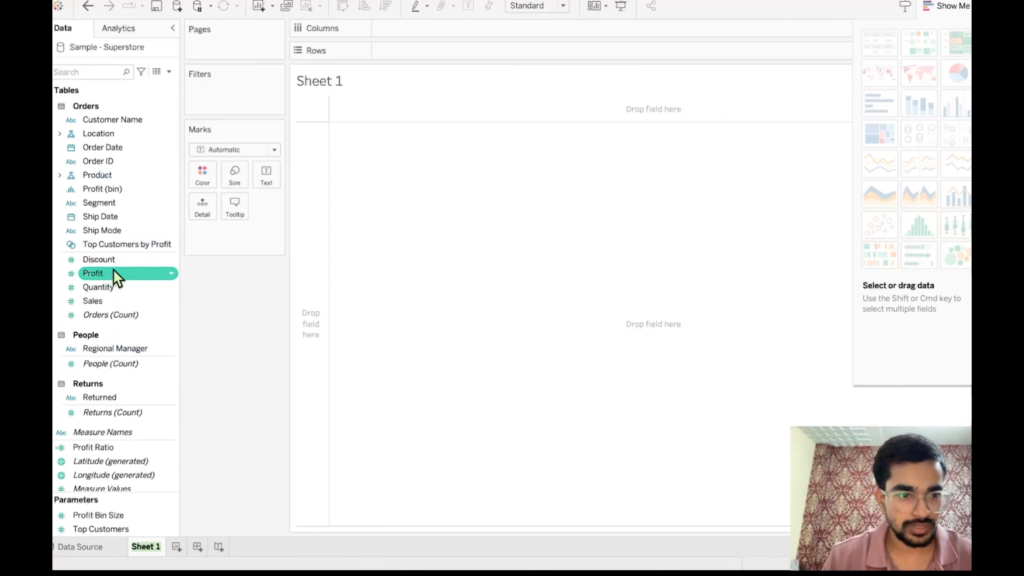
pyautogui.click(60, 175)
pyautogui.click(80, 176)
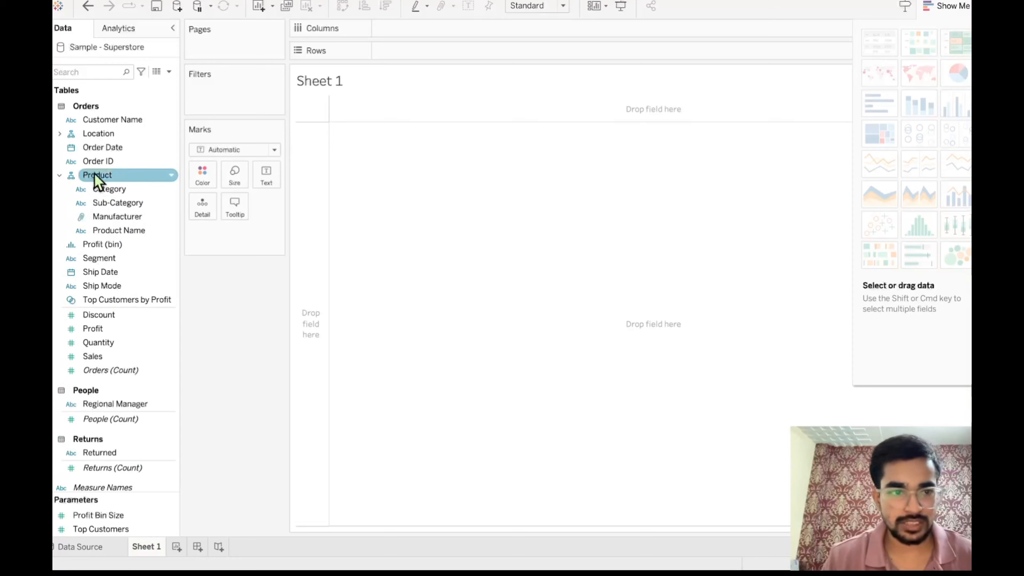
pyautogui.click(123, 185)
pyautogui.click(105, 202)
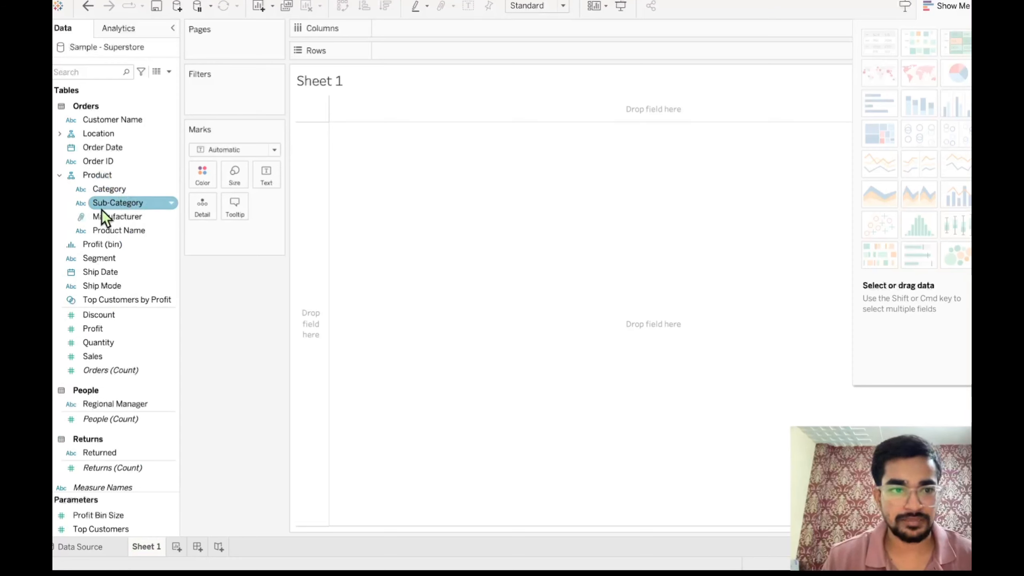
pyautogui.click(127, 217)
pyautogui.click(163, 231)
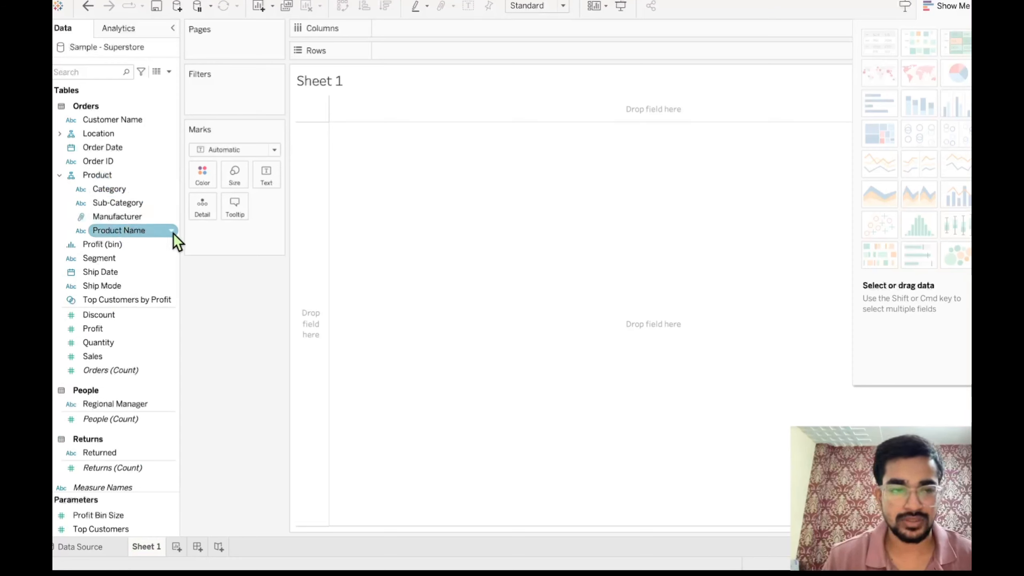
pyautogui.click(138, 201)
pyautogui.click(106, 190)
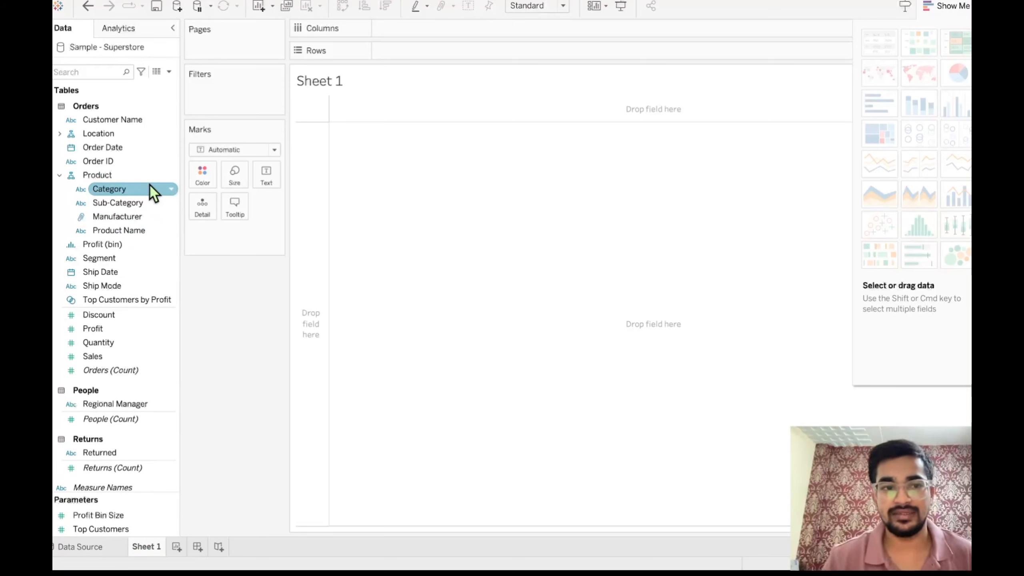
# - Rename the worksheet Sheet 1 as "sum of sales category wise"
pyautogui.click(155, 549)
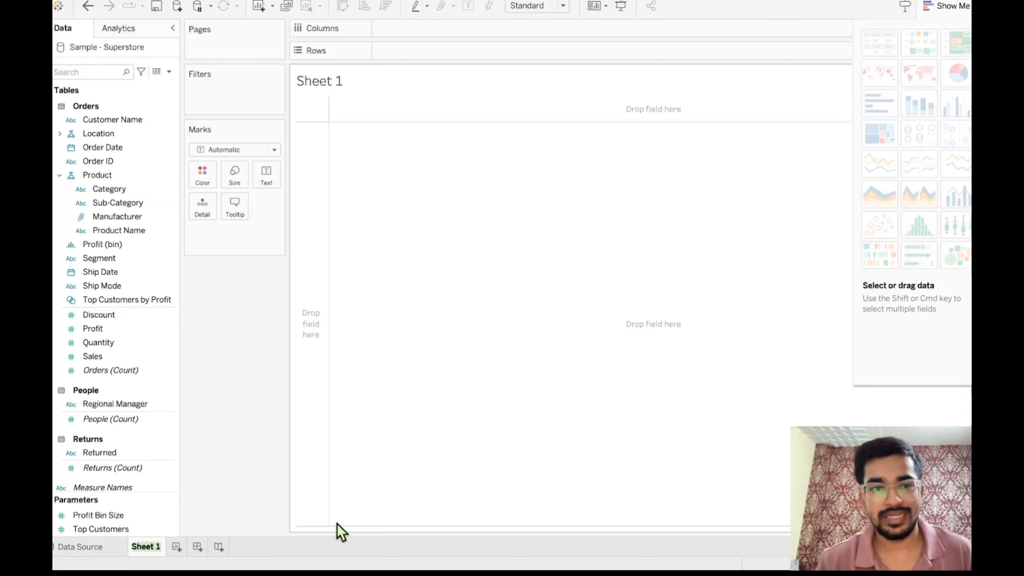
pyautogui.write('sum')
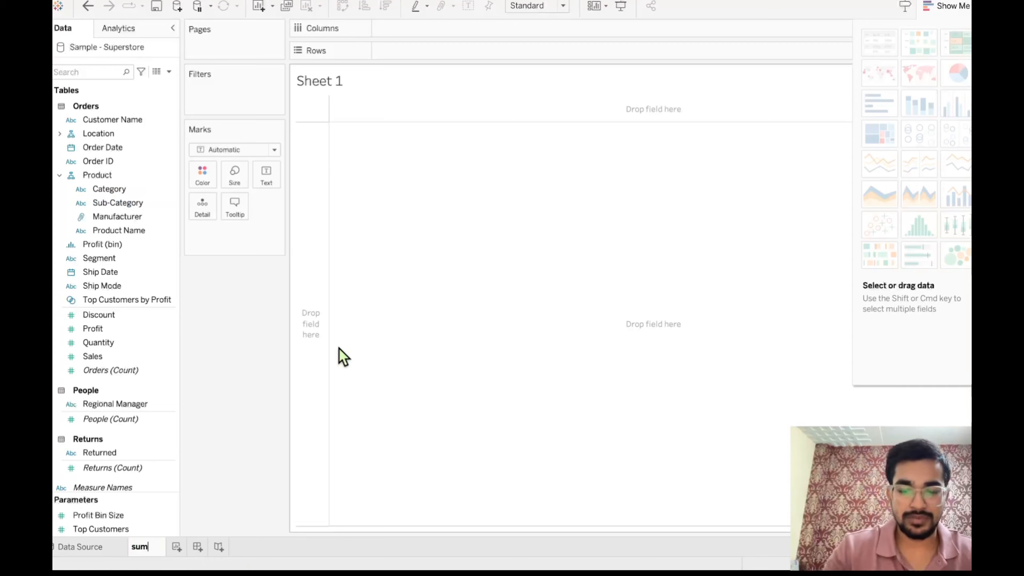
pyautogui.write(' of sales d')
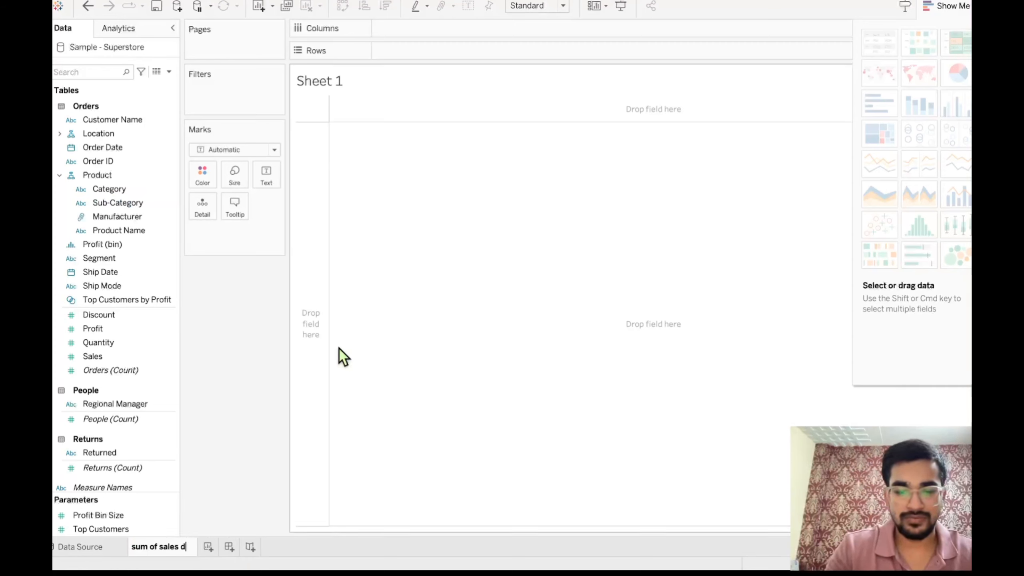
pyautogui.press('BackSpace')
pyautogui.write('fr')
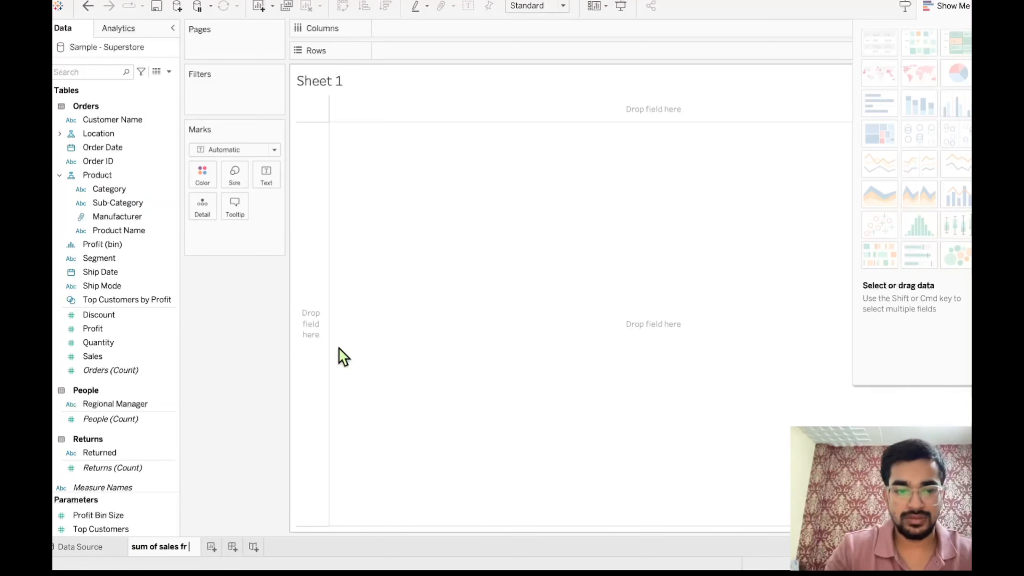
pyautogui.press('BackSpace')
pyautogui.press('BackSpace')
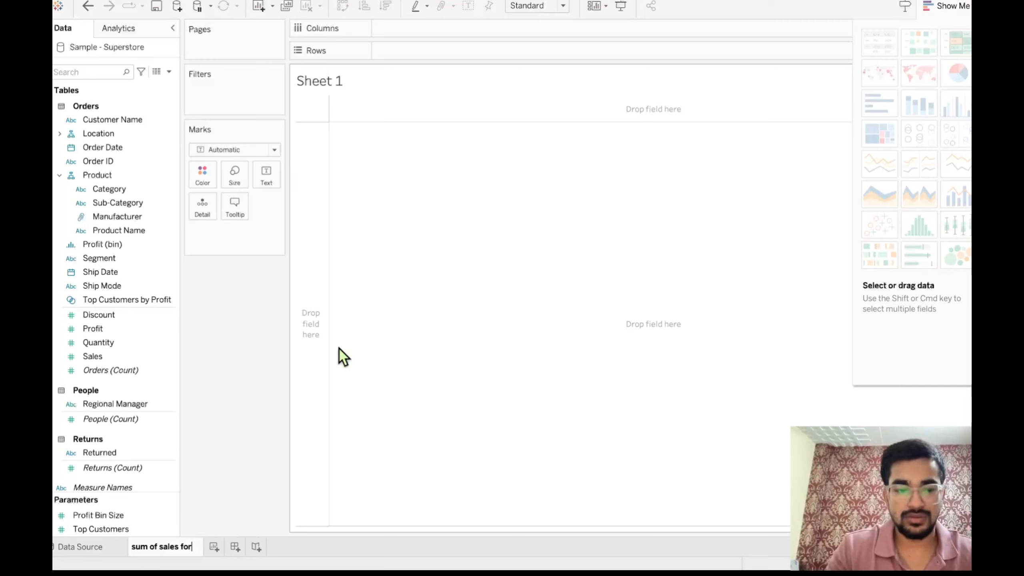
pyautogui.press('Return')
pyautogui.write('catego')
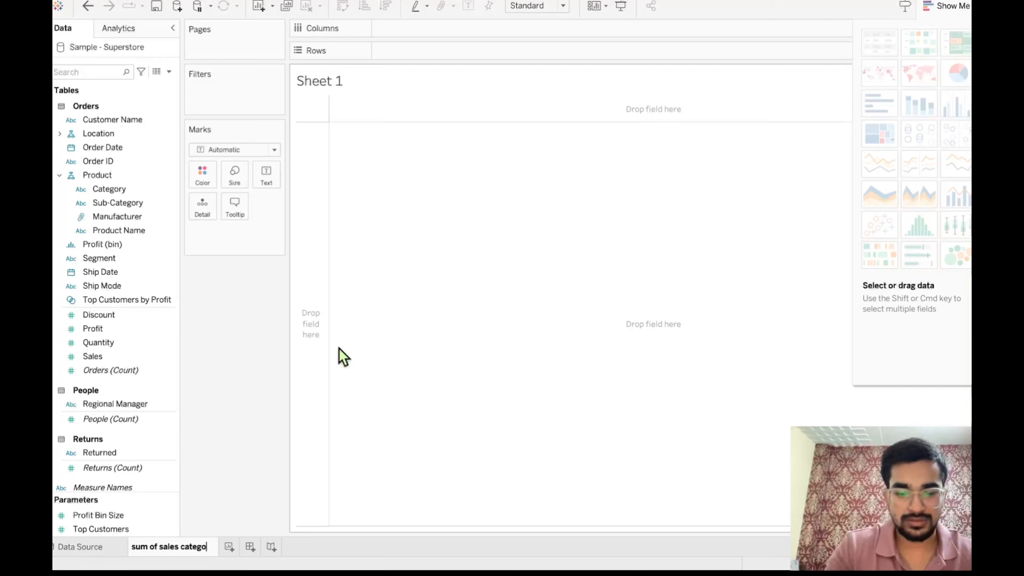
pyautogui.write('ry')
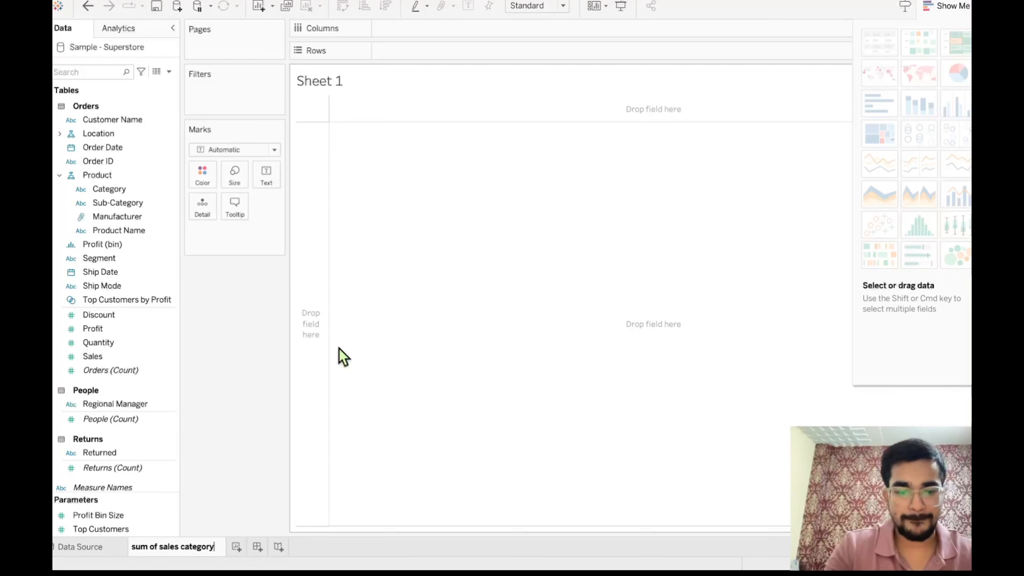
pyautogui.write(' wise')
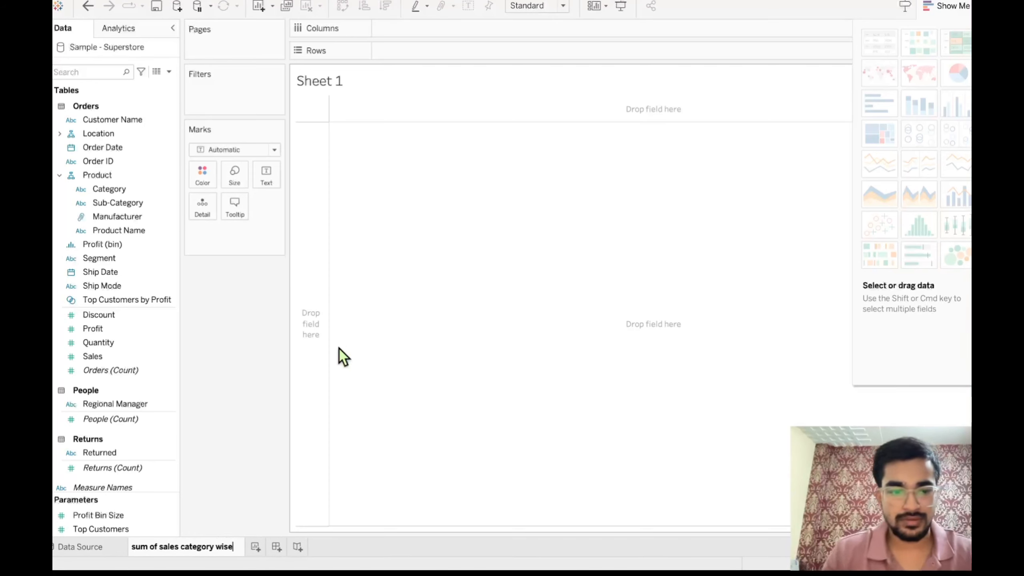
pyautogui.press('Return')
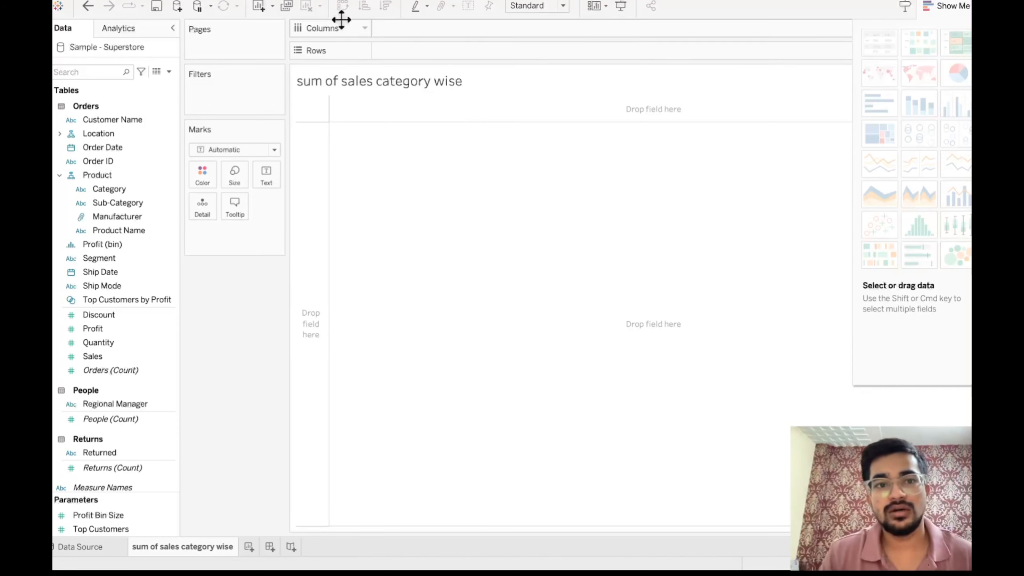
# - Examine which Orders fields are dimensions and which are measures, including the fields inside the Product hierarchy
pyautogui.click(123, 259)
pyautogui.click(122, 245)
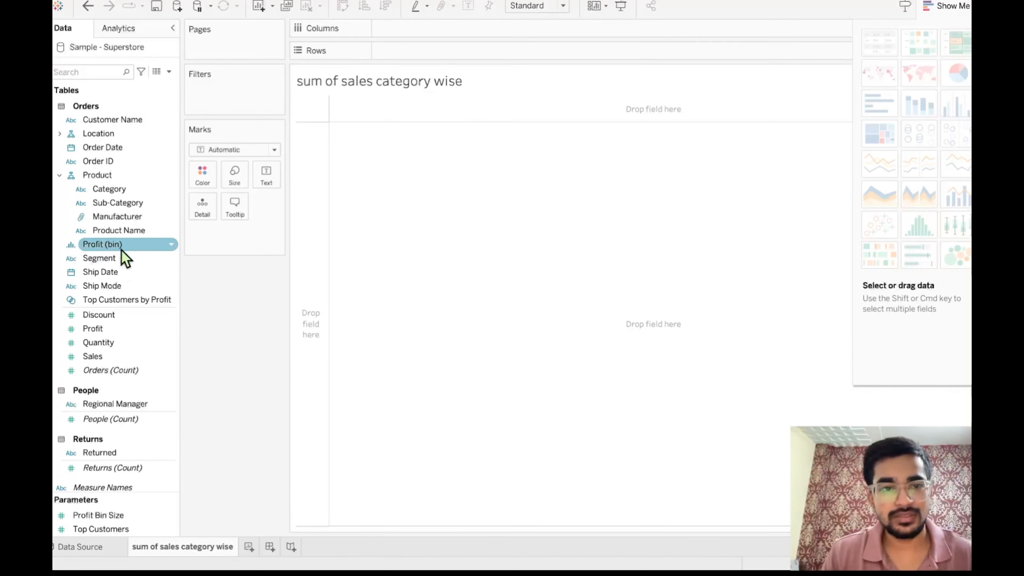
pyautogui.click(119, 203)
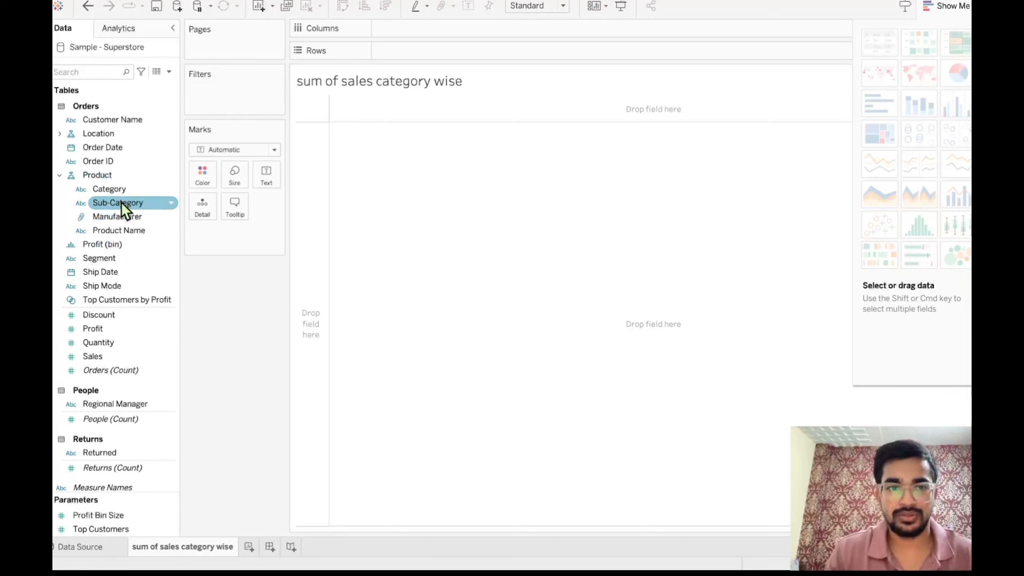
pyautogui.click(110, 133)
pyautogui.click(129, 176)
pyautogui.click(115, 191)
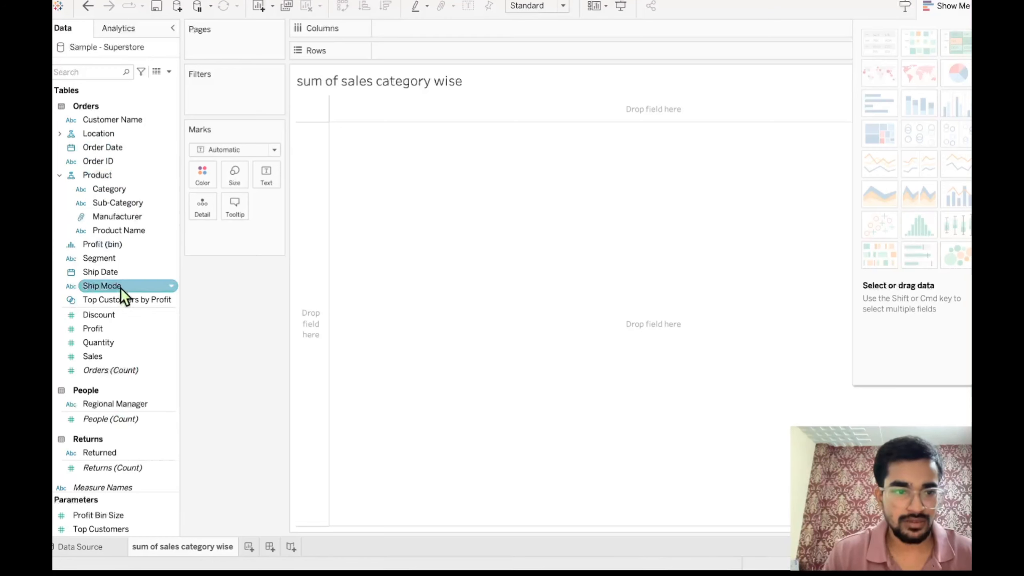
pyautogui.scroll(-3, 126, 242)
pyautogui.scroll(3, 131, 155)
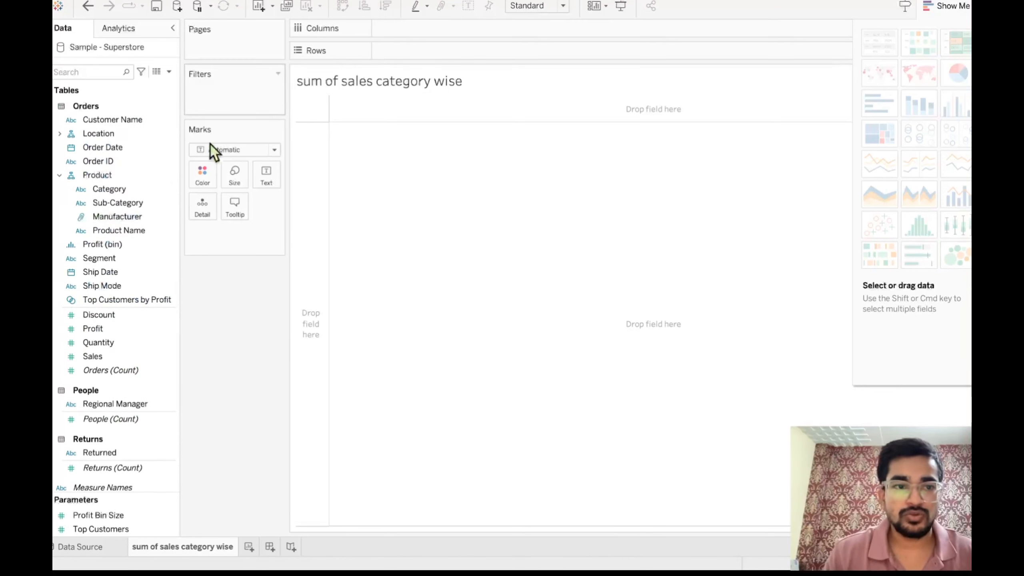
pyautogui.click(113, 217)
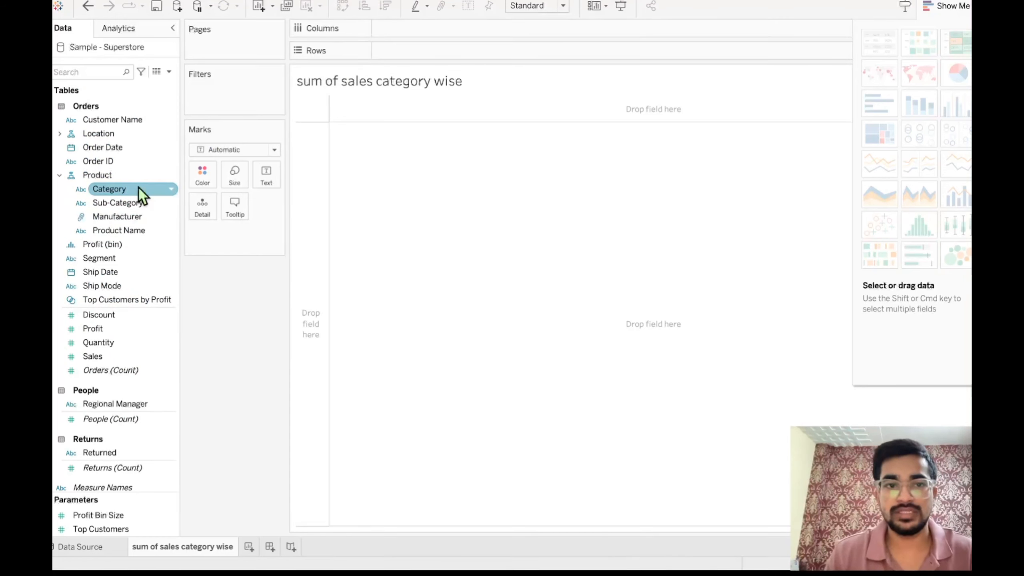
# - Place the Category field from the Product hierarchy on Rows to list the product categories
pyautogui.scroll(-1, 138, 188)
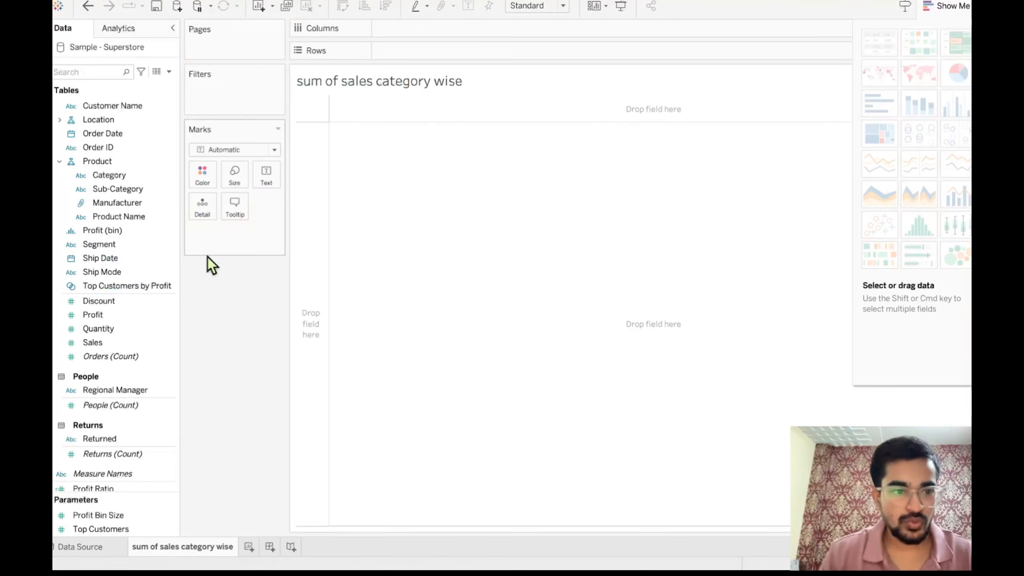
pyautogui.moveTo(115, 180); pyautogui.dragTo(414, 58)
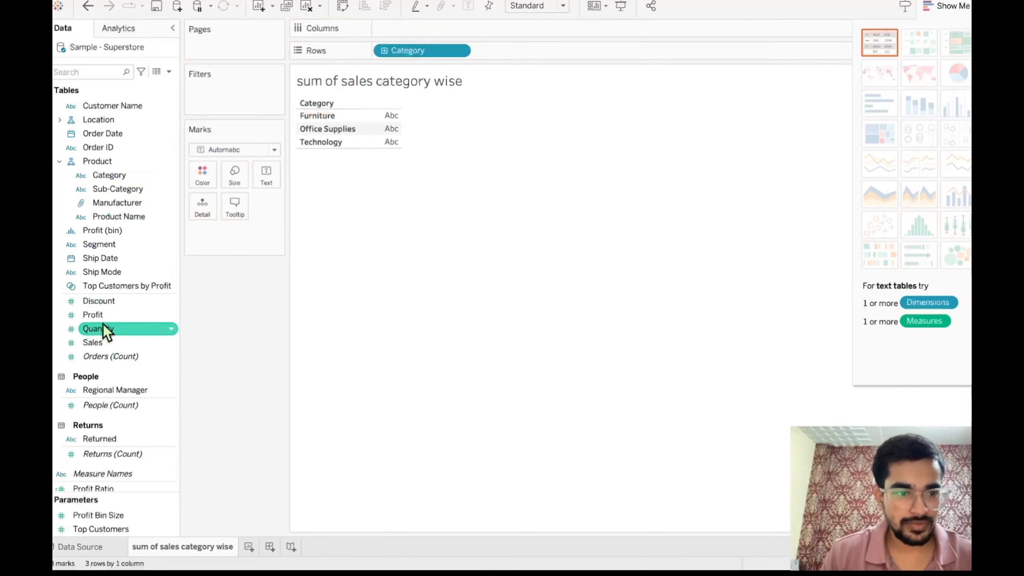
# - Place the Sales measure on Columns to chart the sum of sales for each category
pyautogui.click(112, 348)
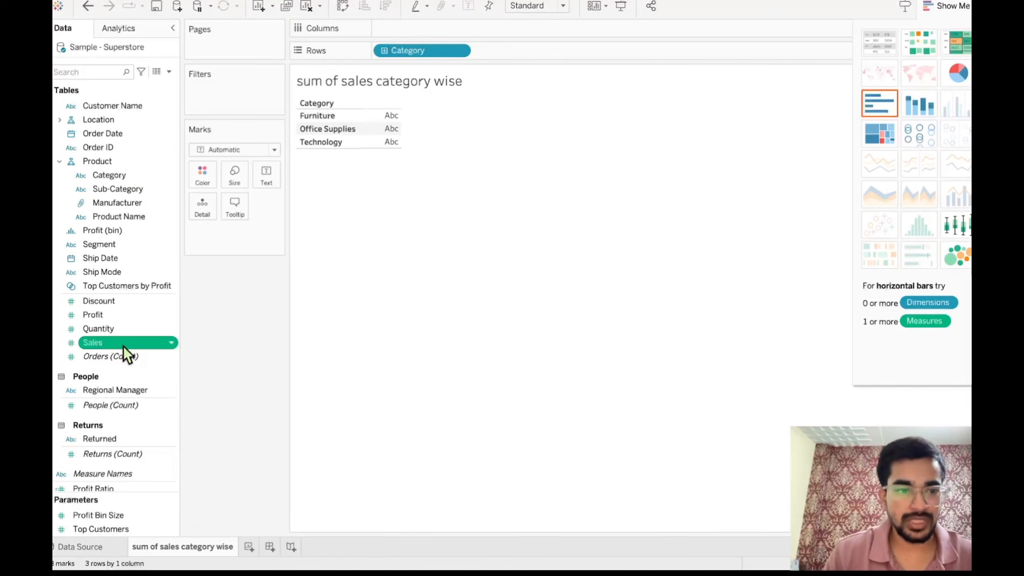
pyautogui.moveTo(123, 346); pyautogui.dragTo(428, 36)
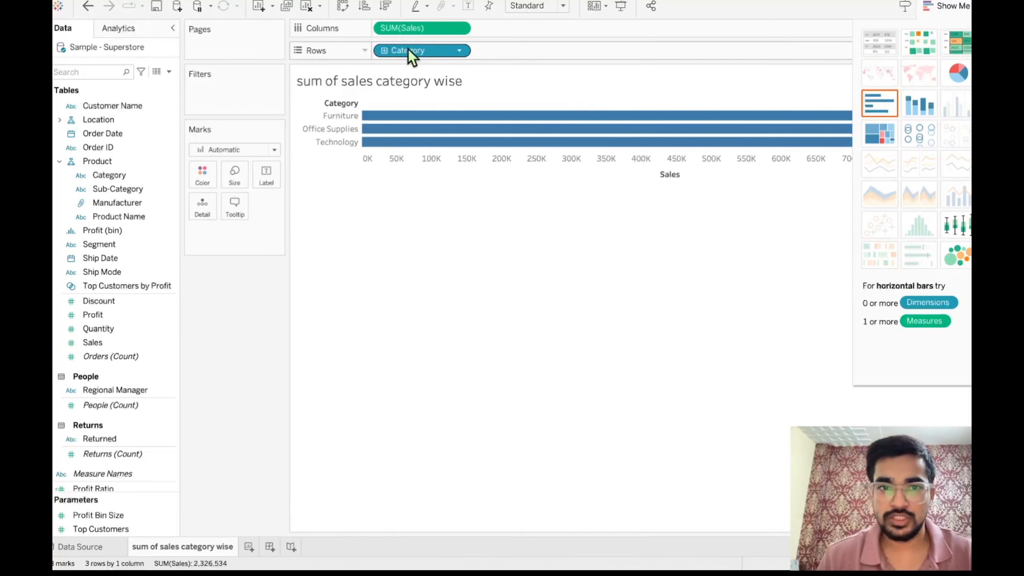
# - Try the category sales as a pie chart and switch back to horizontal bars
pyautogui.click(956, 75)
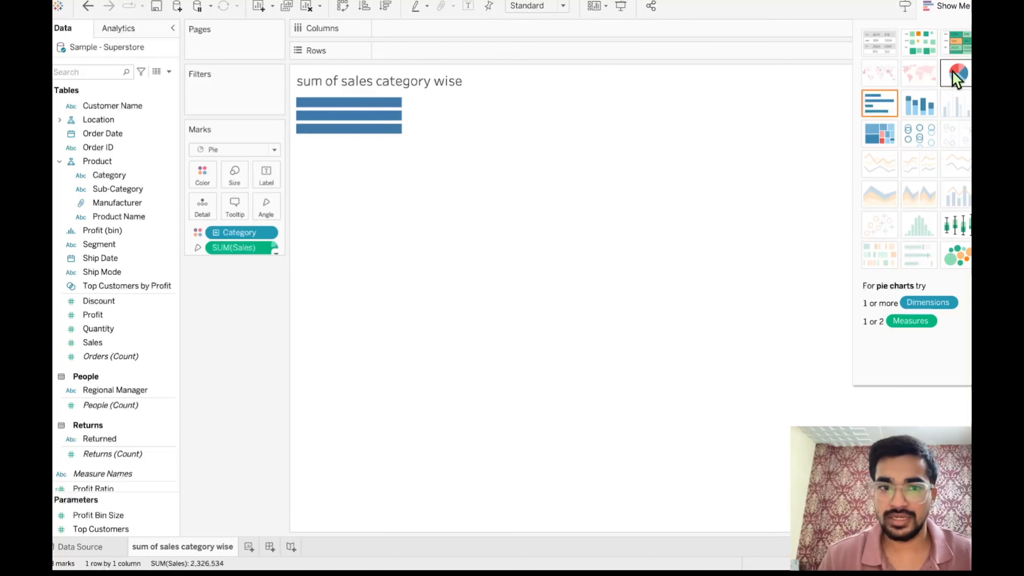
pyautogui.moveTo(376, 150)
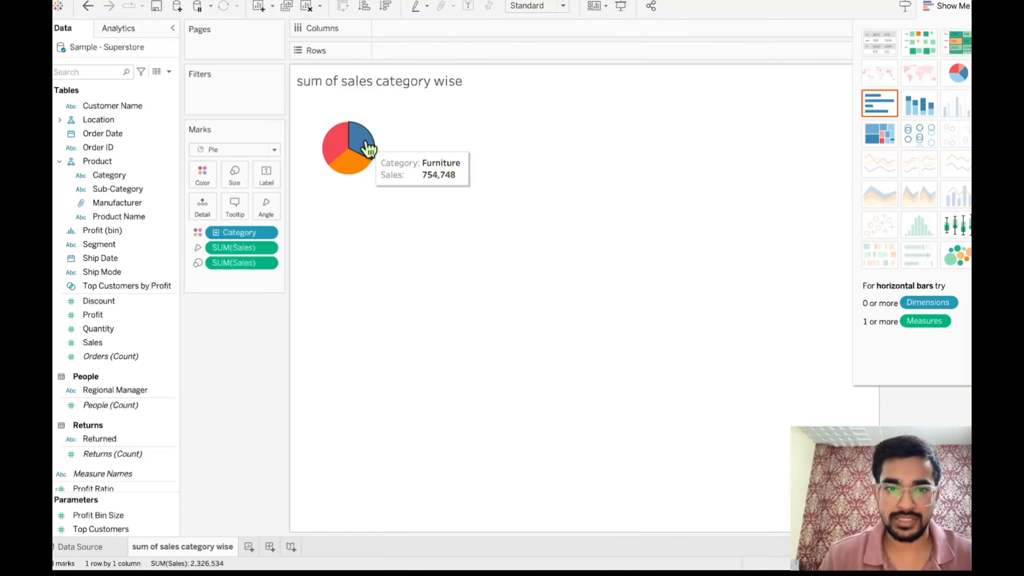
pyautogui.moveTo(340, 149)
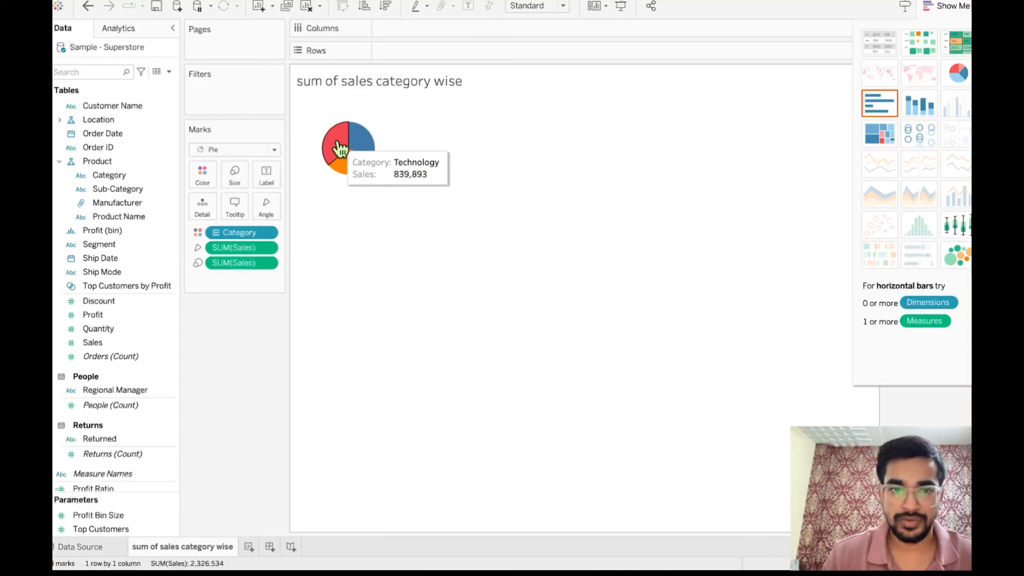
pyautogui.moveTo(352, 173)
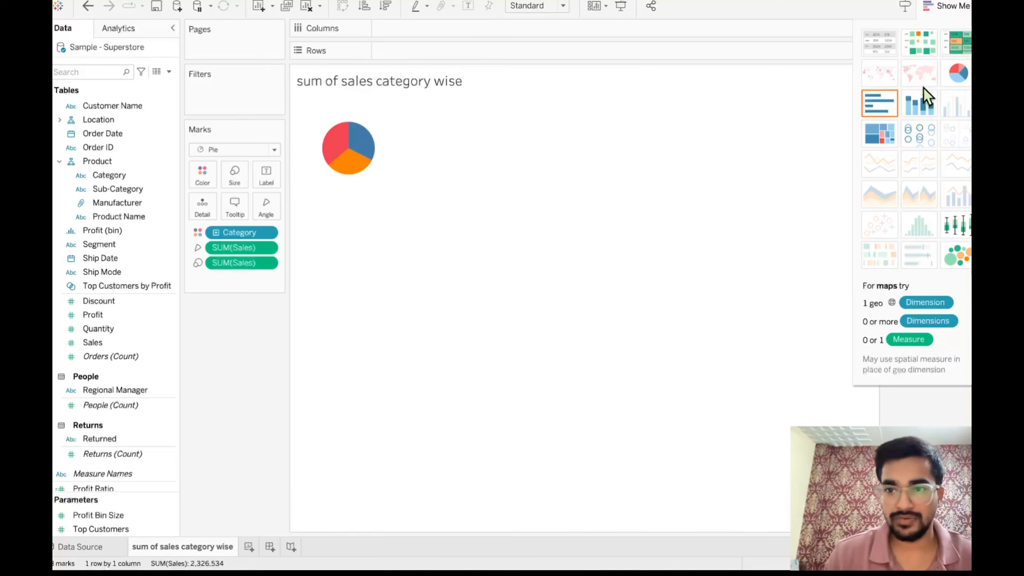
pyautogui.click(891, 107)
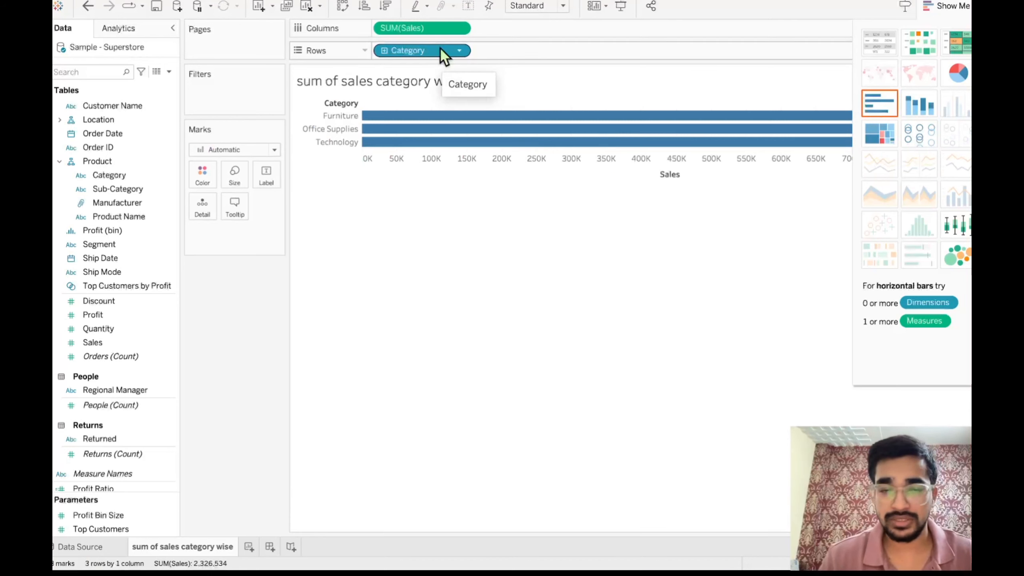
# - Turn the bars vertical by moving Category to Columns and SUM(Sales) to Rows
pyautogui.moveTo(444, 56); pyautogui.dragTo(530, 19)
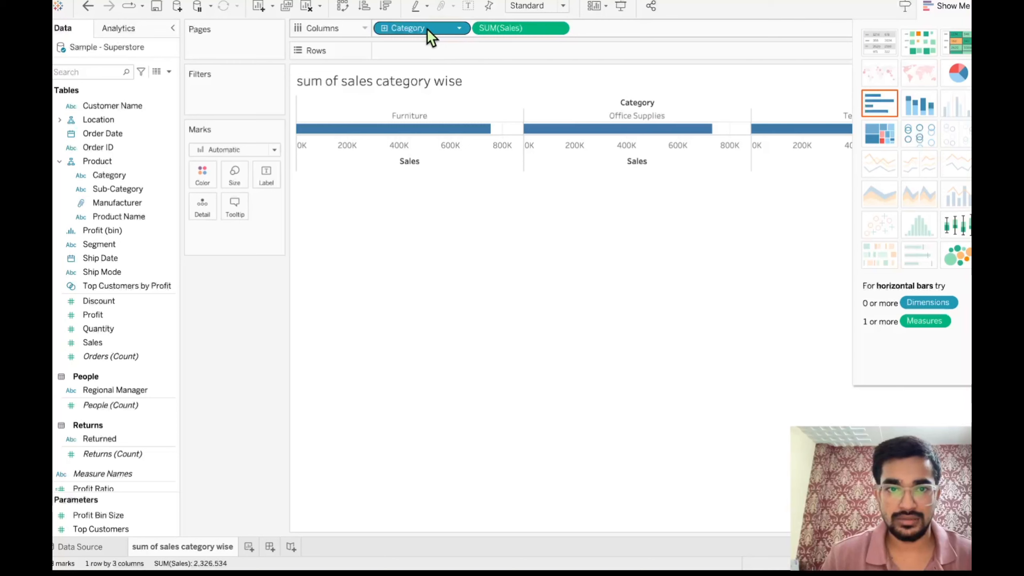
pyautogui.moveTo(492, 36); pyautogui.dragTo(441, 52)
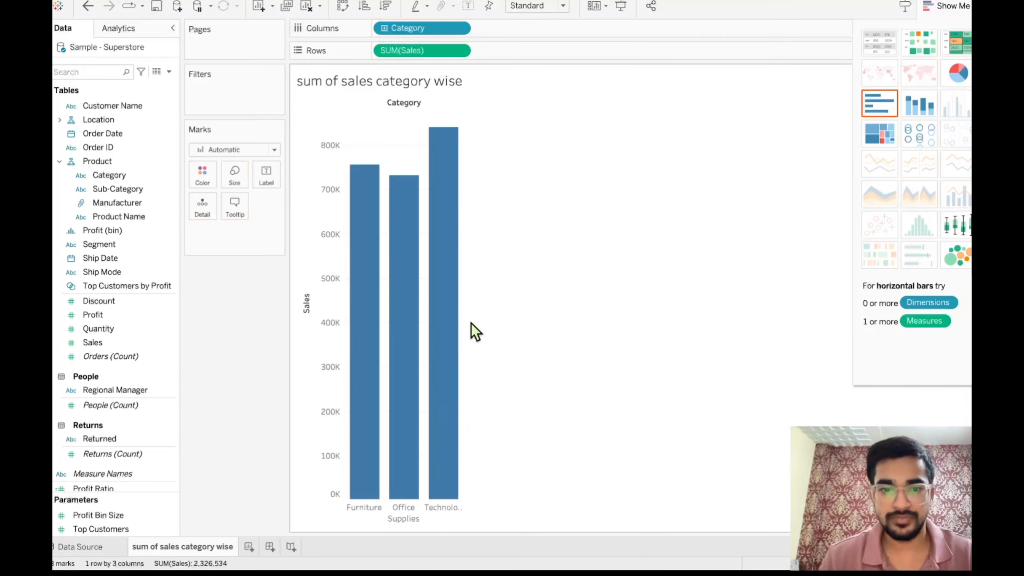
# - Widen the bar chart's category columns and check the sales value of each category's bar
pyautogui.moveTo(461, 321)
pyautogui.moveTo(460, 322); pyautogui.dragTo(562, 320)
pyautogui.moveTo(460, 313)
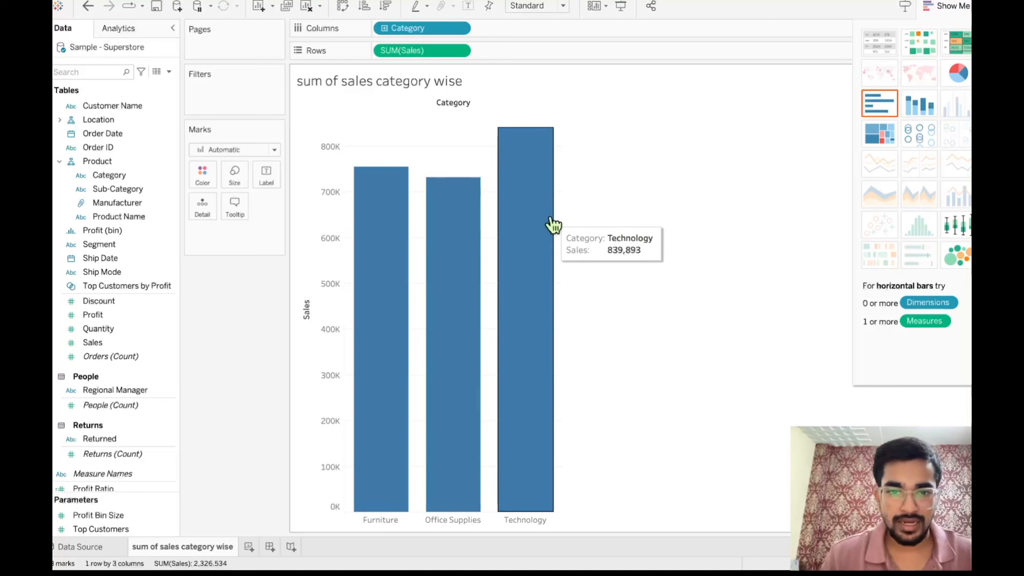
pyautogui.moveTo(464, 247)
pyautogui.moveTo(377, 267)
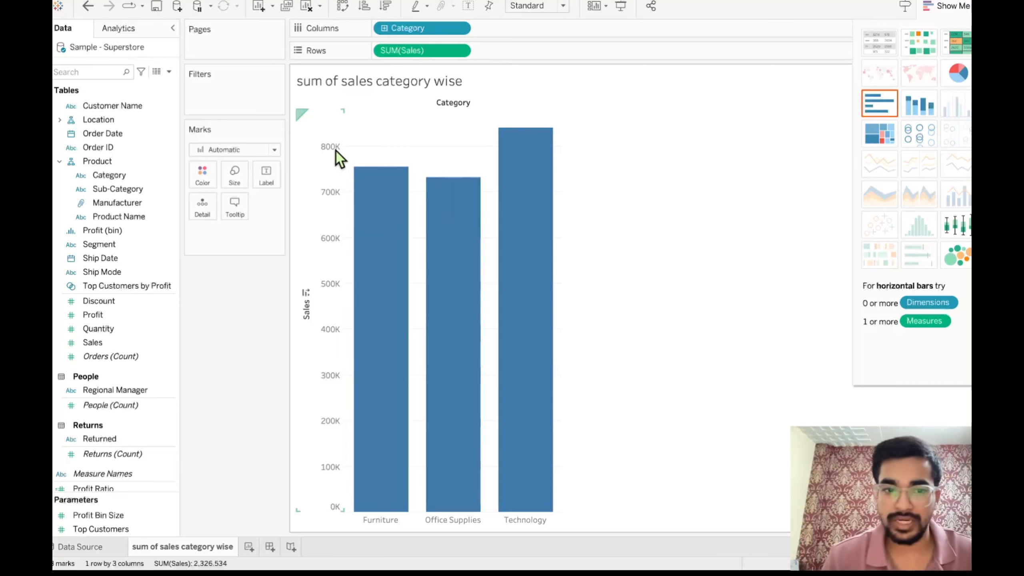
pyautogui.moveTo(375, 213)
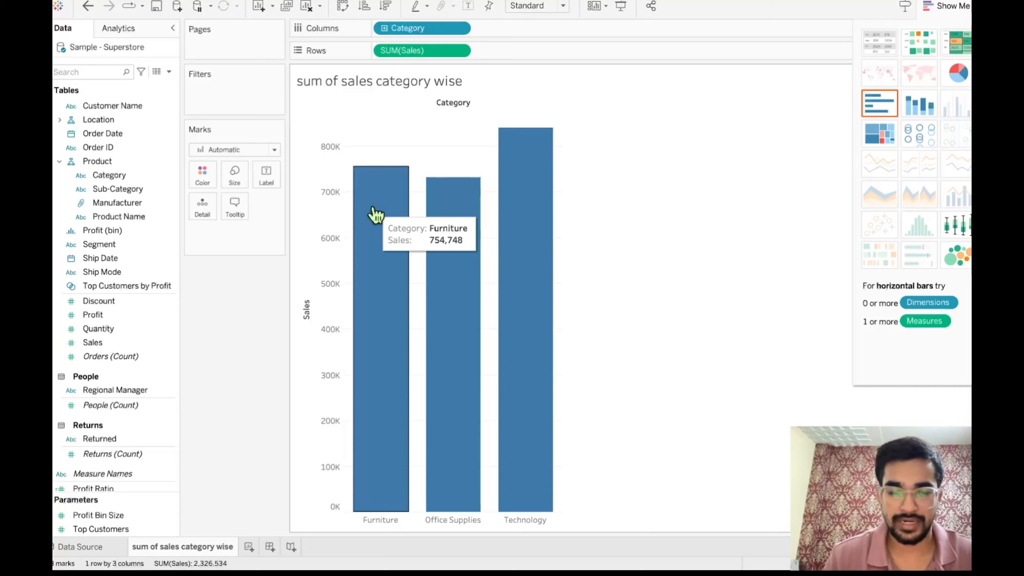
pyautogui.moveTo(534, 226)
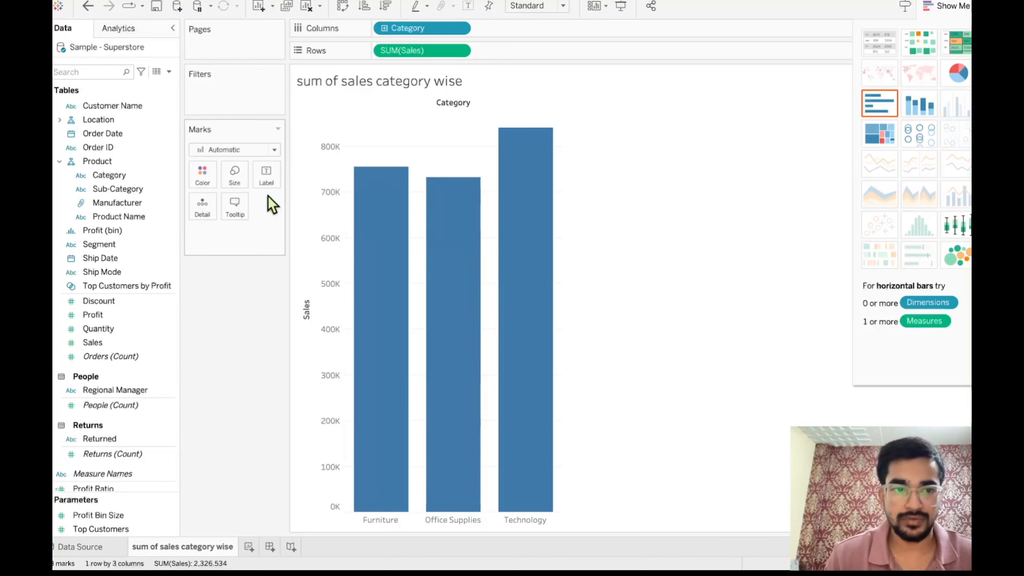
# - Try a lighter blue for the bars and restore the original darker blue
pyautogui.click(213, 183)
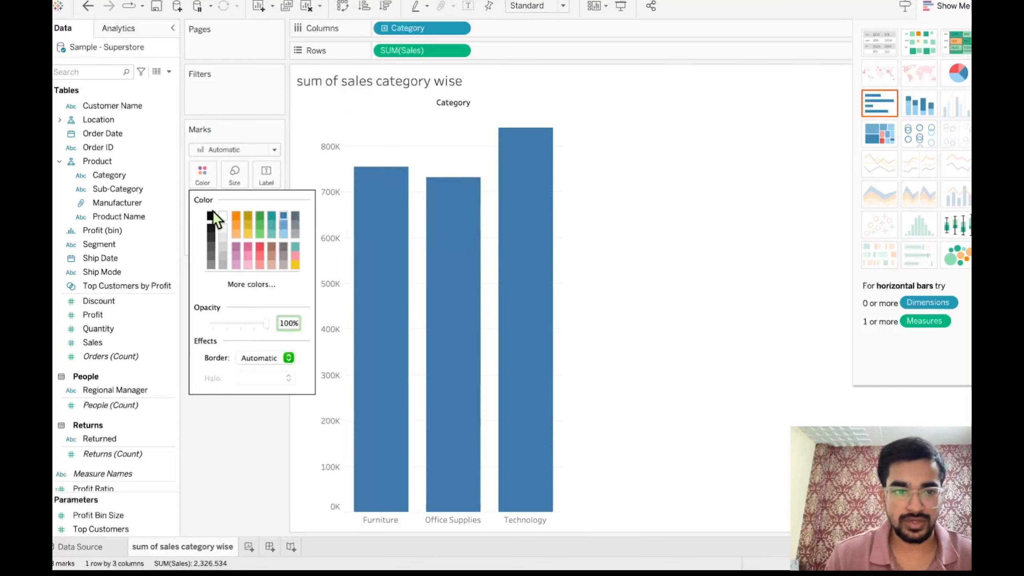
pyautogui.click(283, 233)
pyautogui.click(283, 225)
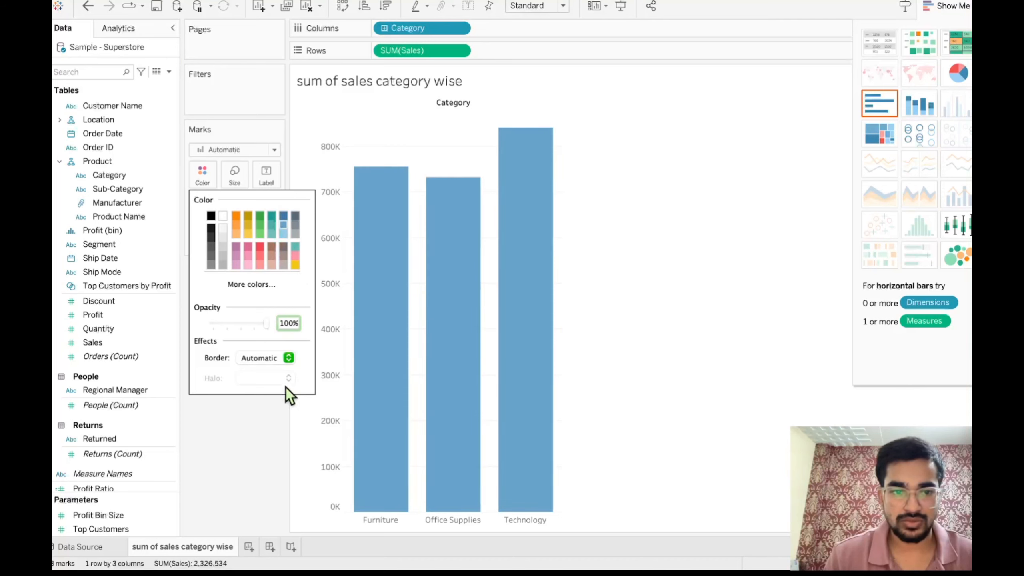
pyautogui.click(247, 441)
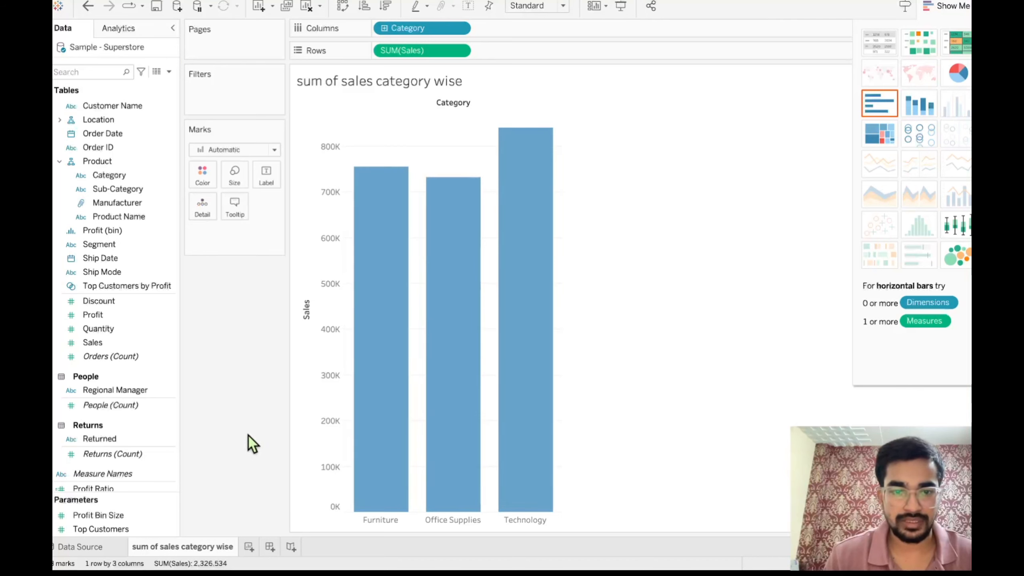
pyautogui.click(204, 176)
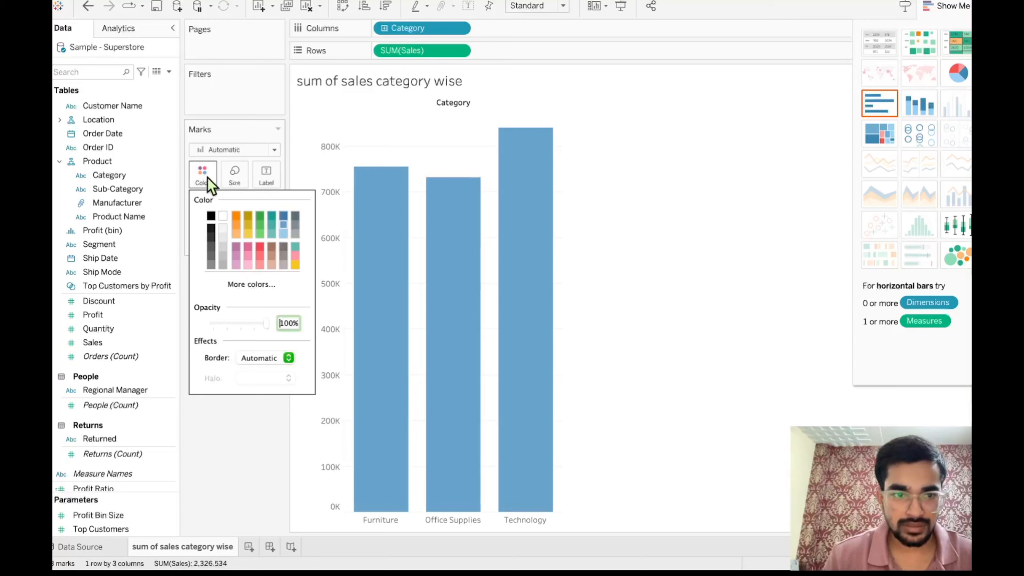
pyautogui.click(282, 218)
pyautogui.click(339, 266)
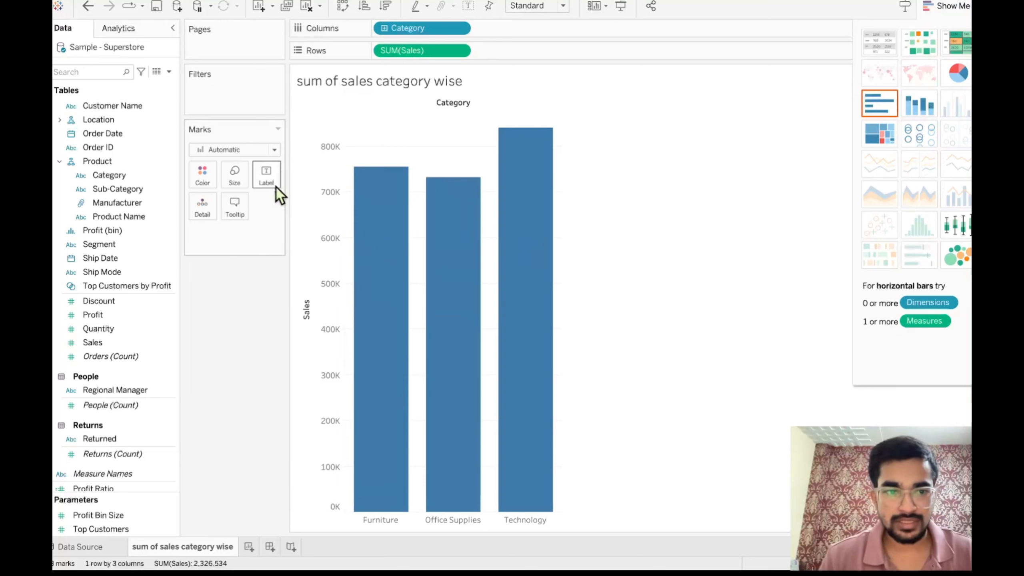
# - Reduce the mark size slightly to make the category bars a little narrower
pyautogui.click(237, 177)
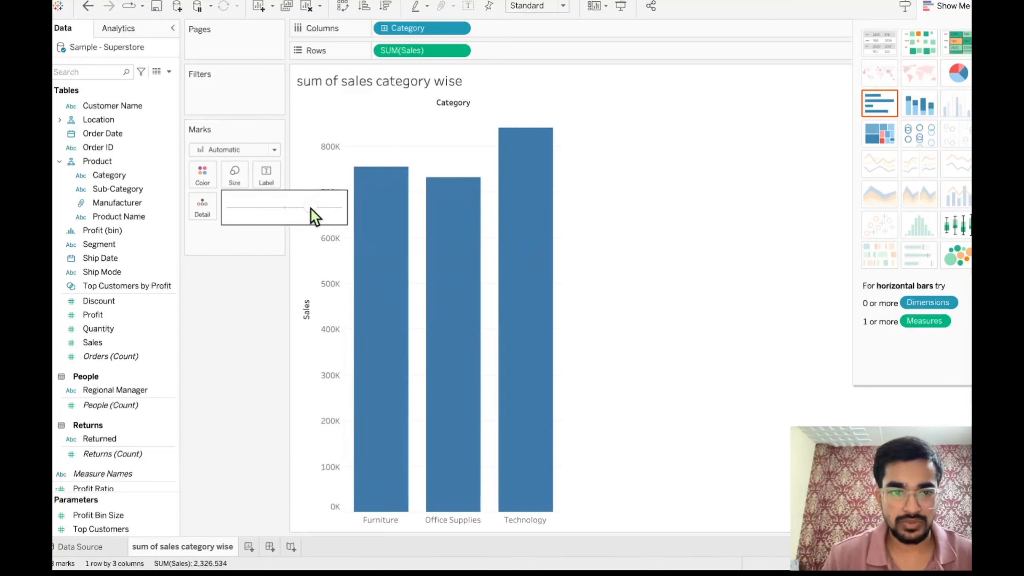
pyautogui.moveTo(311, 210)
pyautogui.mouseDown()
pyautogui.moveTo(278, 211)
pyautogui.moveTo(321, 212)
pyautogui.moveTo(305, 211)
pyautogui.mouseUp()
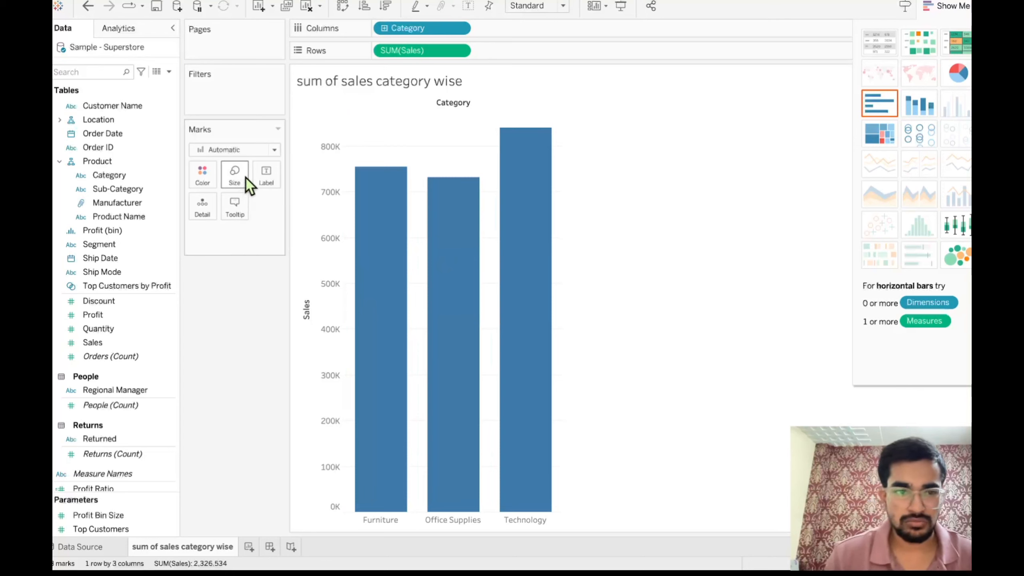
pyautogui.moveTo(366, 357)
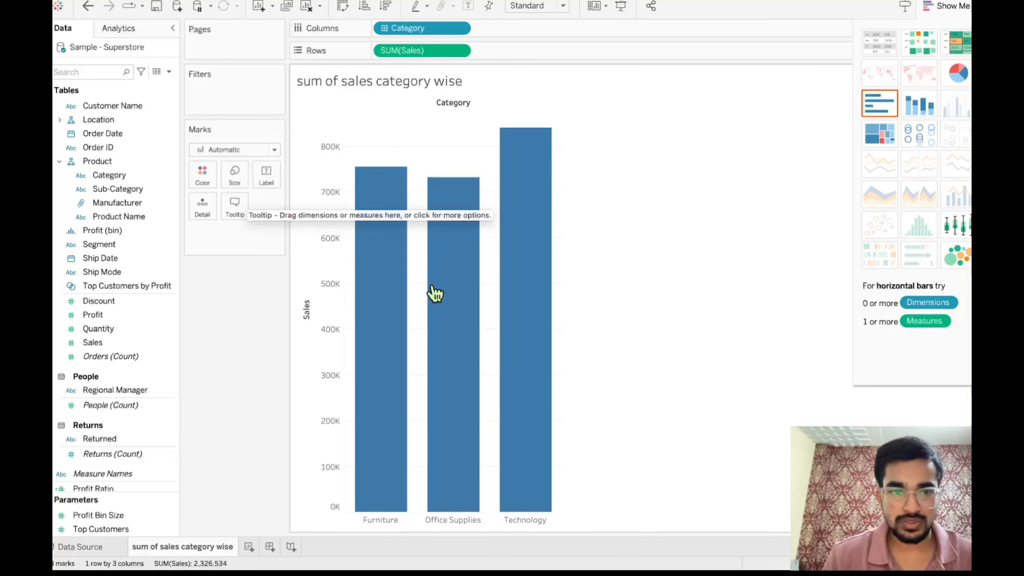
pyautogui.moveTo(386, 266)
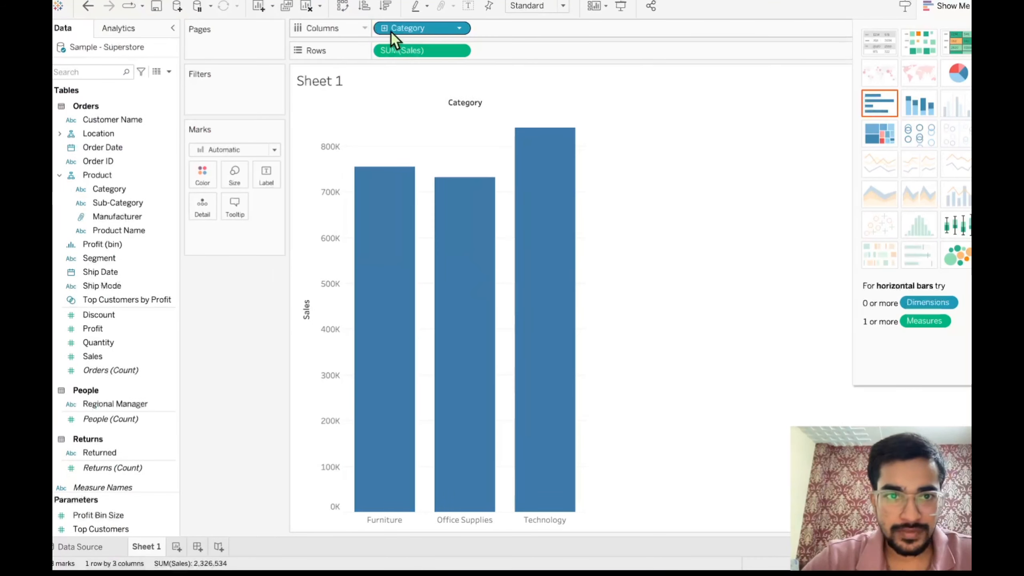
# - Drill down from Category on Columns through Sub-Category and Manufacturer to Product Name
pyautogui.click(384, 28)
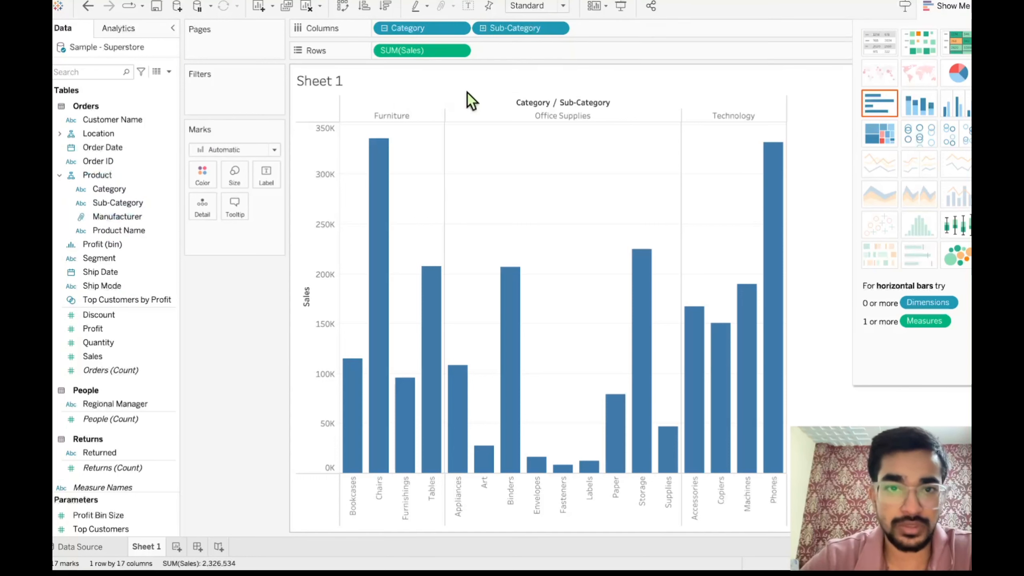
pyautogui.click(482, 29)
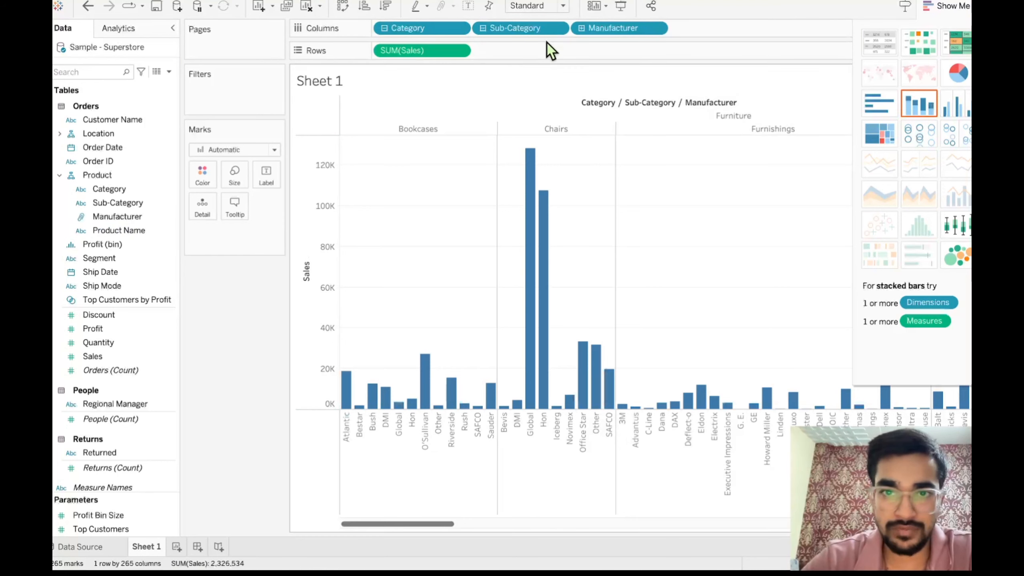
pyautogui.click(582, 28)
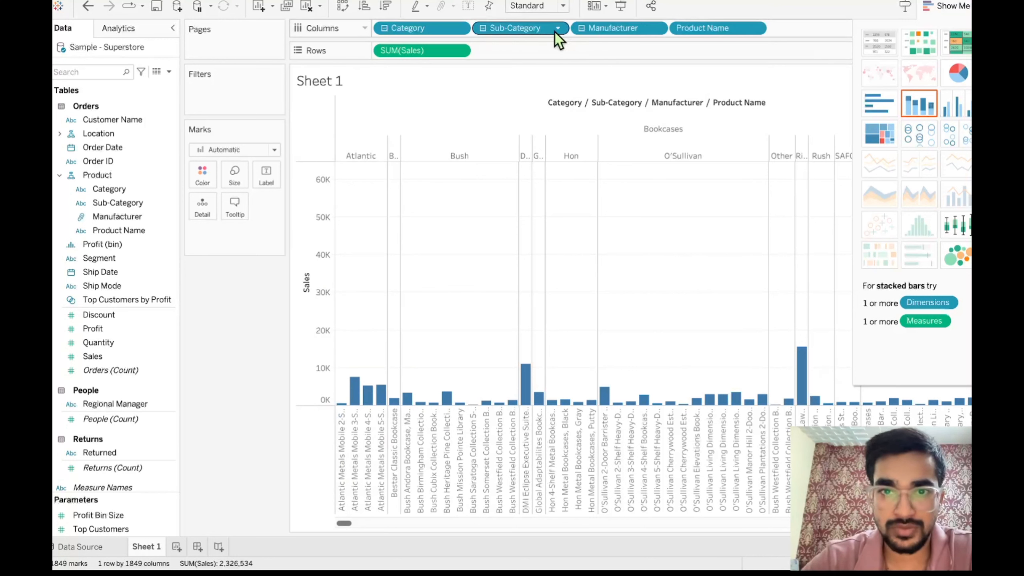
# - Collapse the Product Name level and remove Manufacturer and Category from Columns, leaving only Sub-Category
pyautogui.click(581, 29)
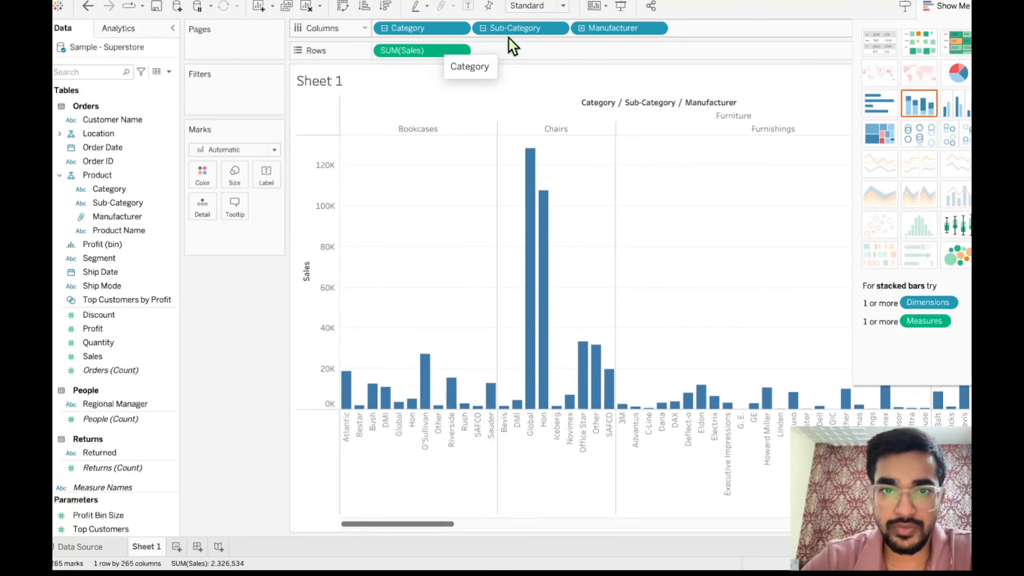
pyautogui.moveTo(611, 32); pyautogui.dragTo(224, 293)
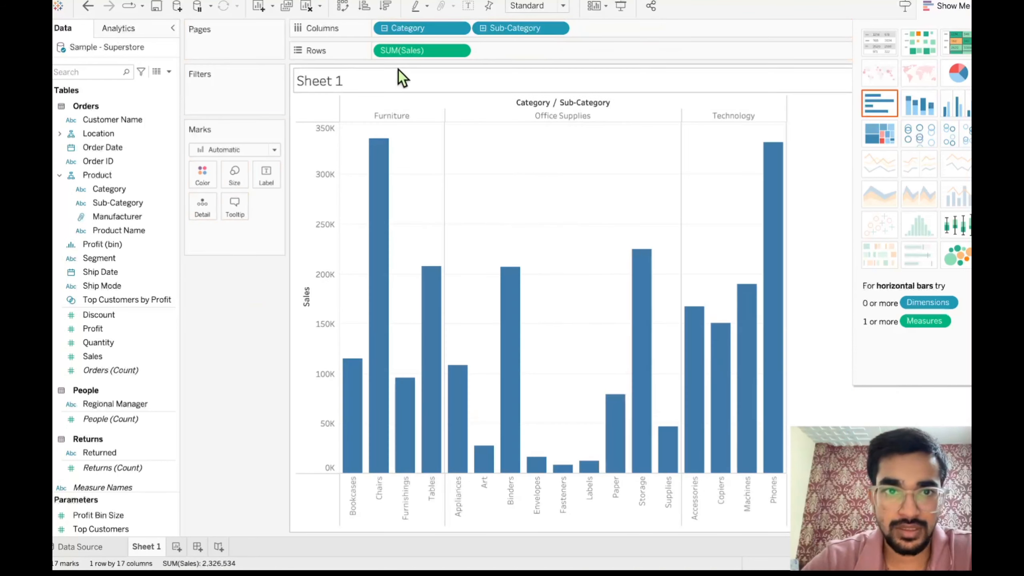
pyautogui.moveTo(432, 34); pyautogui.dragTo(247, 288)
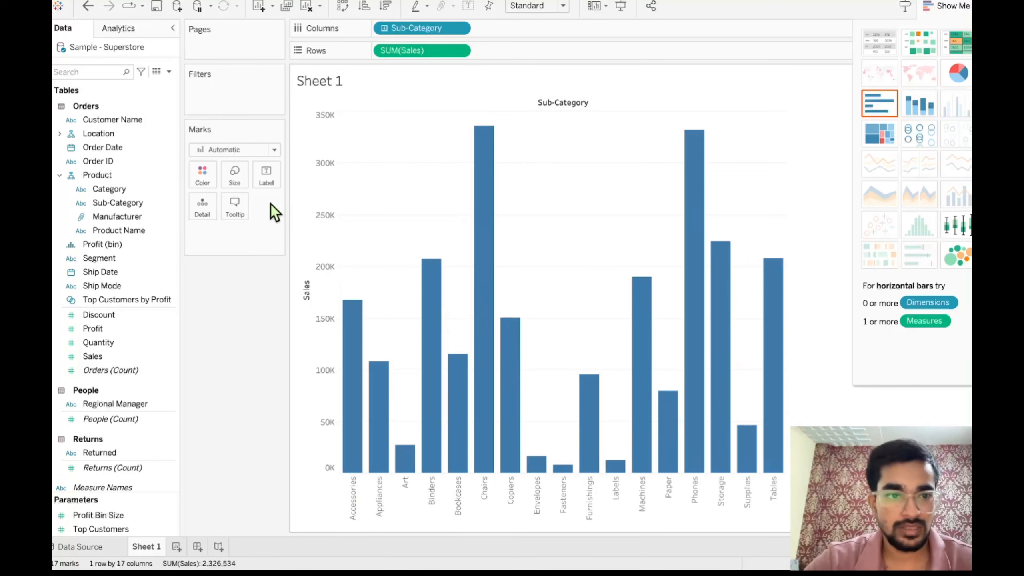
# - Edit the chart's tooltip, replacing the missing field after "Category:" with "Sub-category"
pyautogui.click(227, 218)
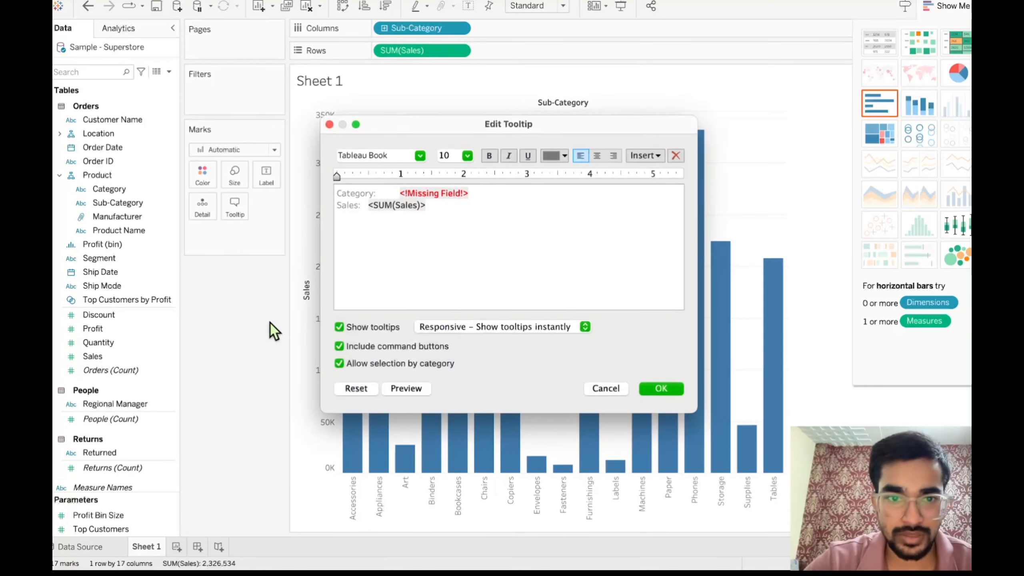
pyautogui.click(662, 389)
pyautogui.moveTo(648, 362)
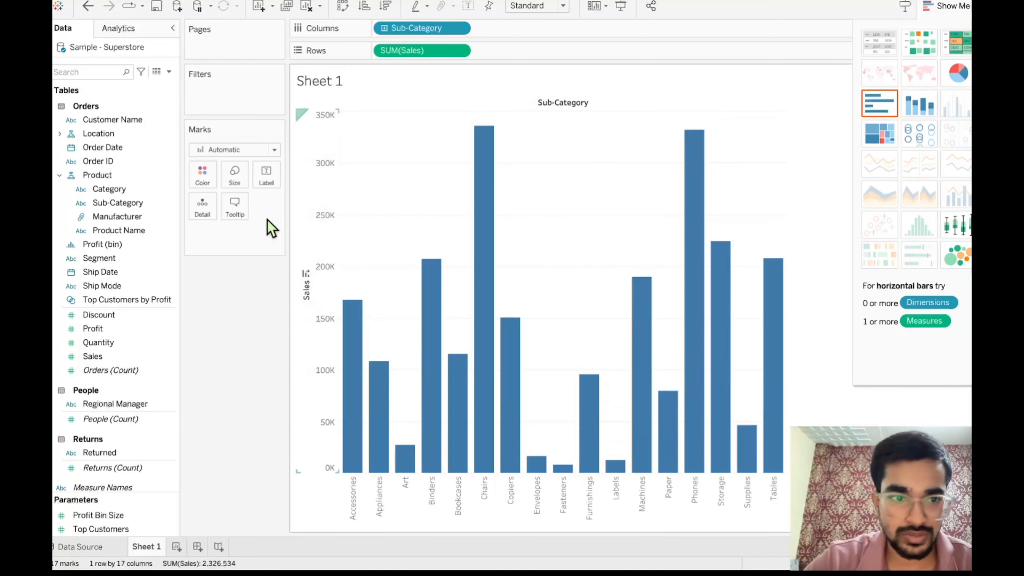
pyautogui.click(239, 217)
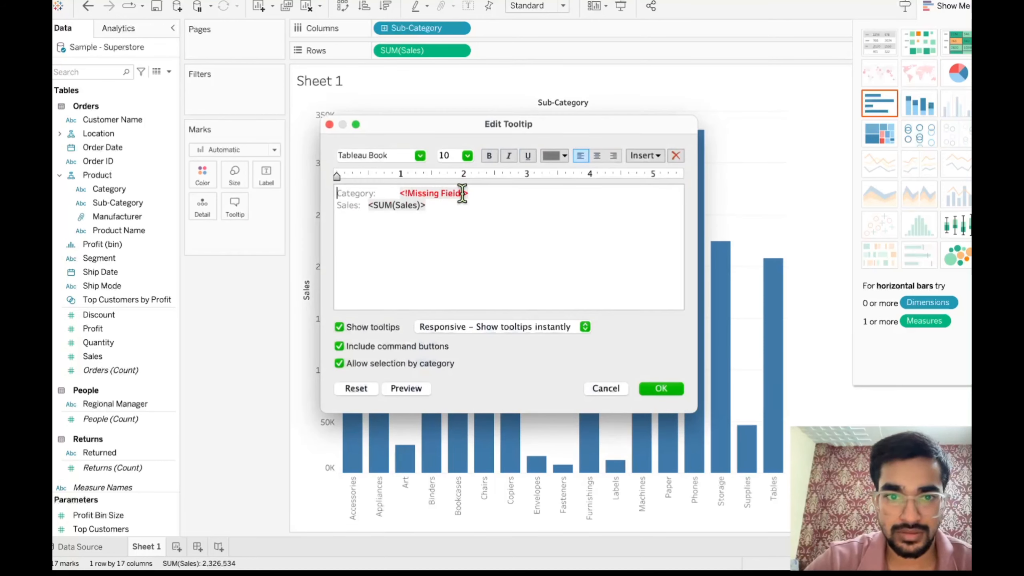
pyautogui.doubleClick(463, 194)
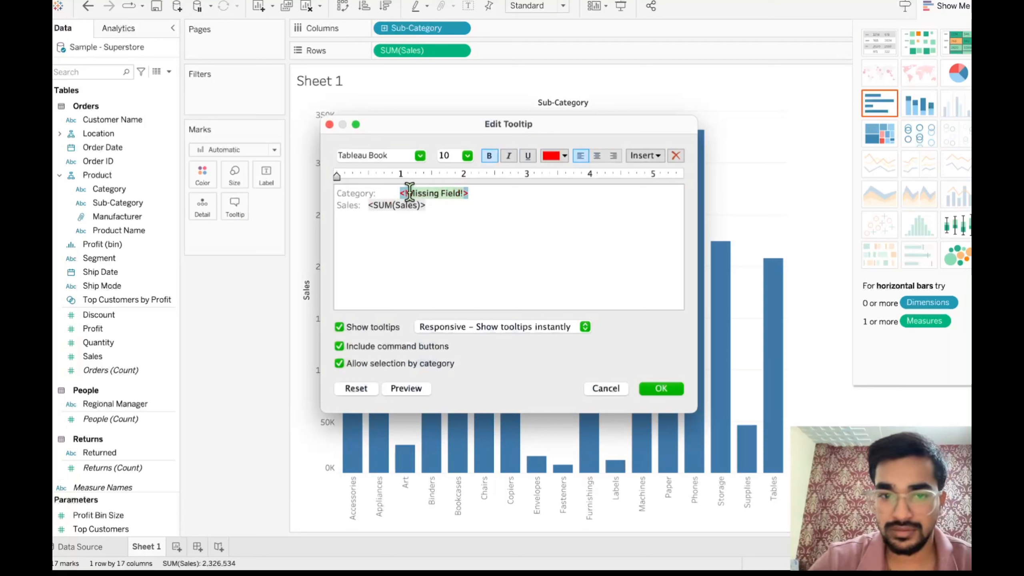
pyautogui.press('BackSpace')
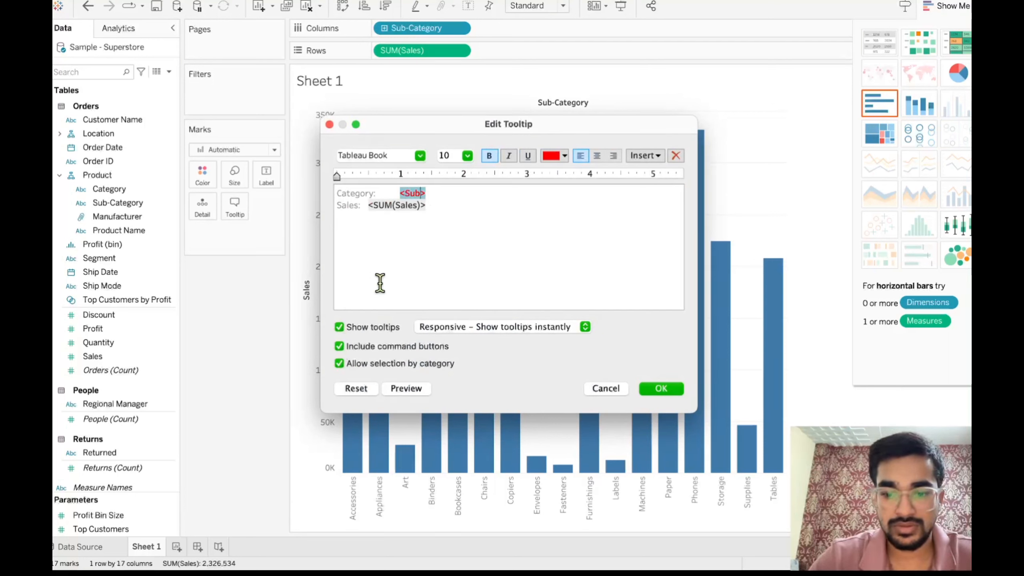
pyautogui.write('Sub-category')
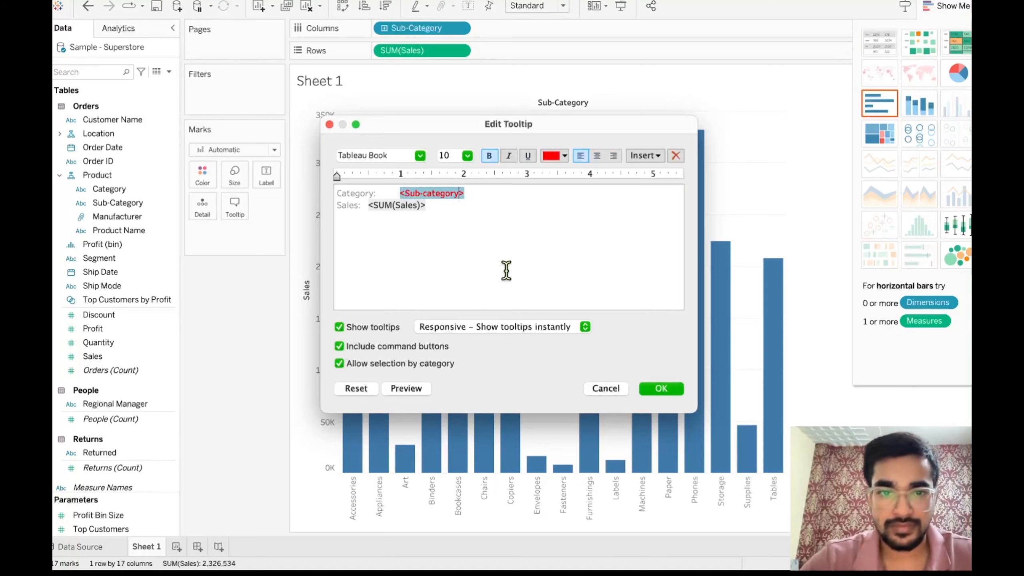
pyautogui.click(661, 388)
pyautogui.moveTo(712, 298)
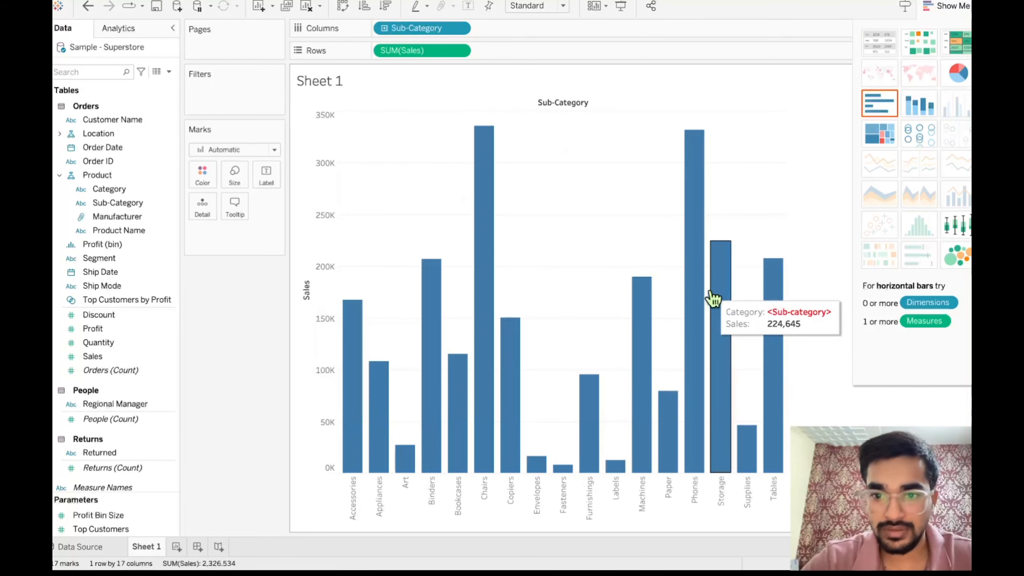
# - Correct the tooltip's field after "Category:" to "Sub-Category", apply it, and check the tooltips on several bars
pyautogui.click(234, 208)
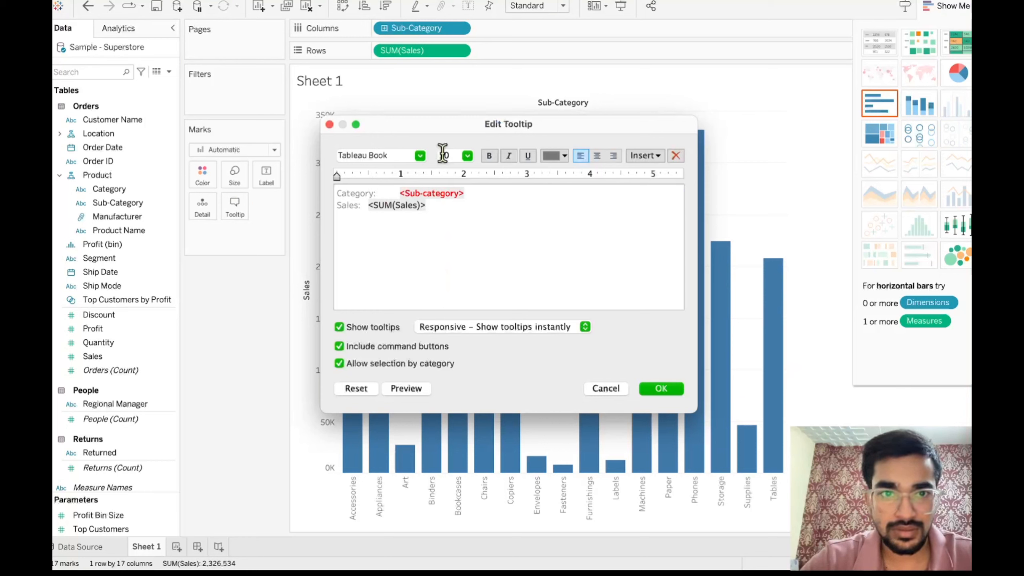
pyautogui.doubleClick(428, 193)
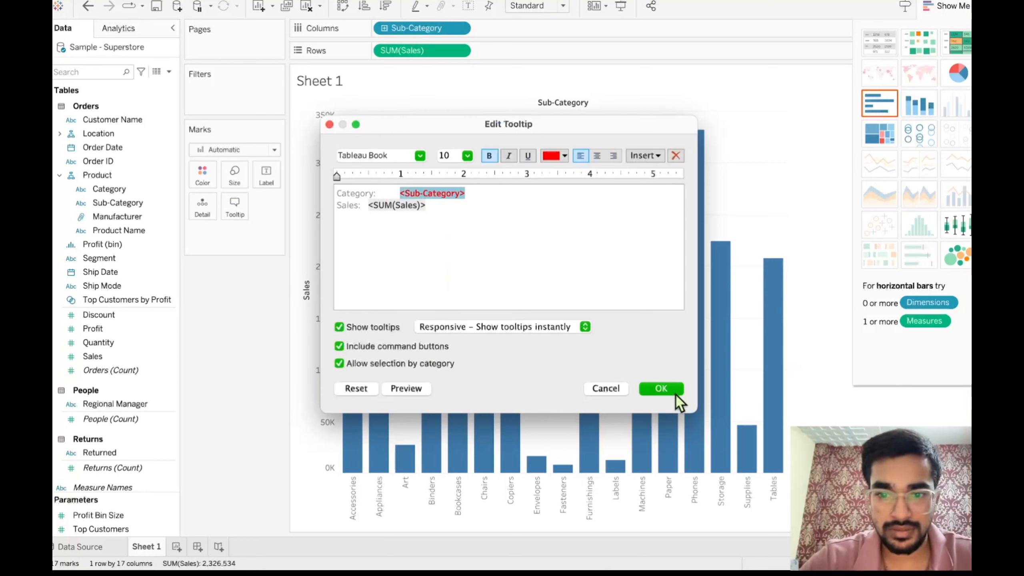
pyautogui.click(662, 388)
pyautogui.moveTo(490, 275)
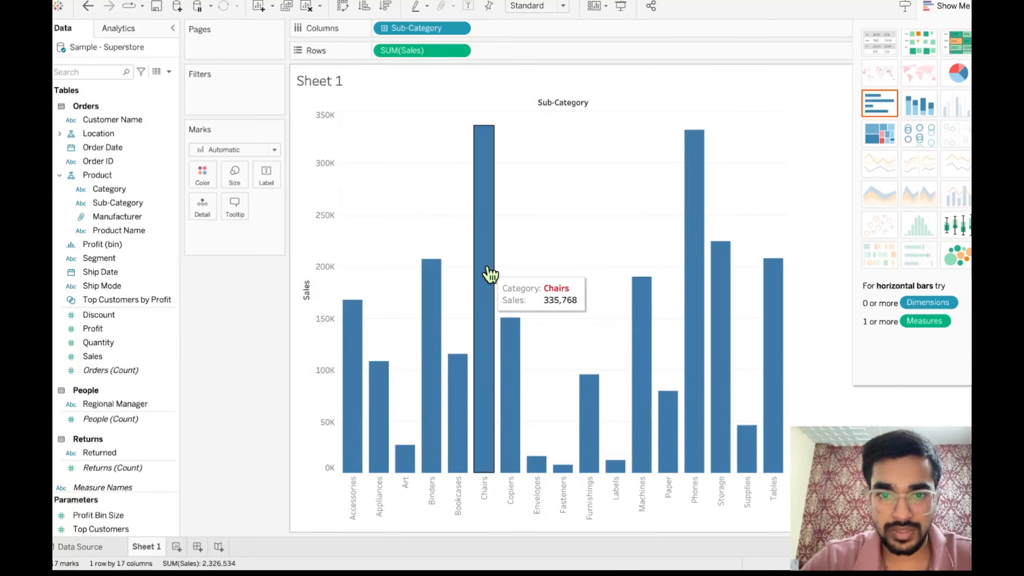
pyautogui.moveTo(345, 361)
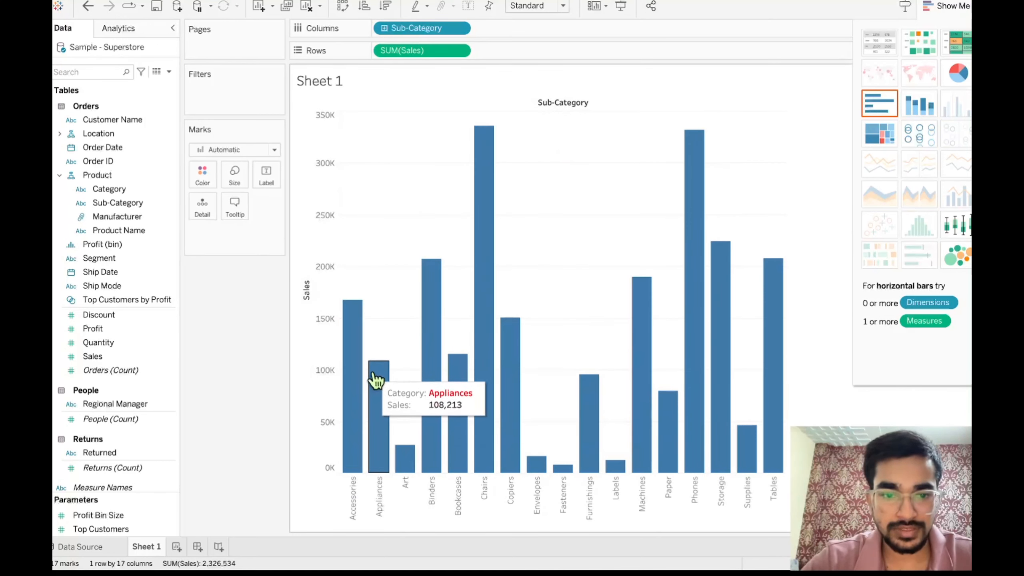
pyautogui.moveTo(409, 456)
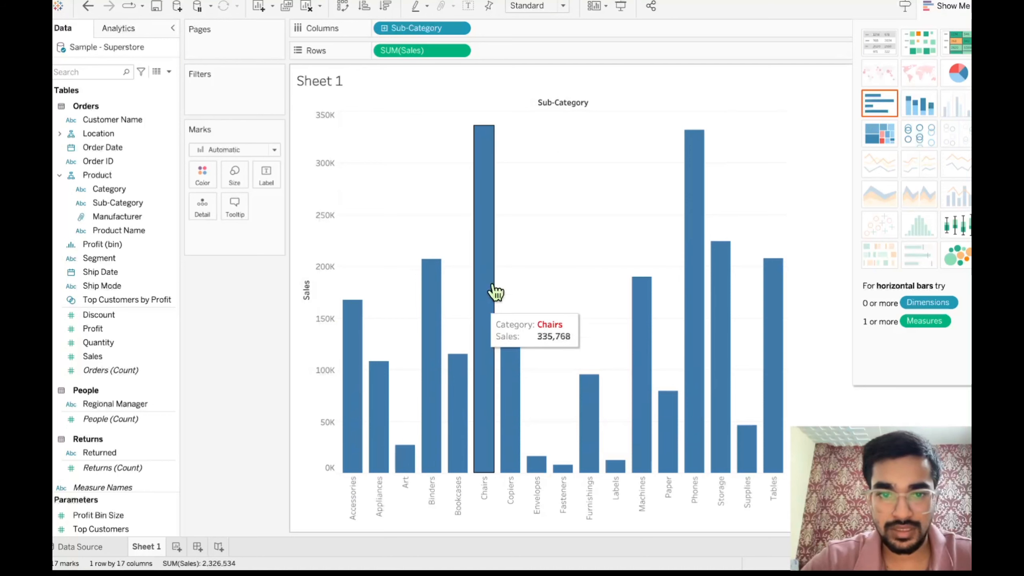
pyautogui.moveTo(653, 302)
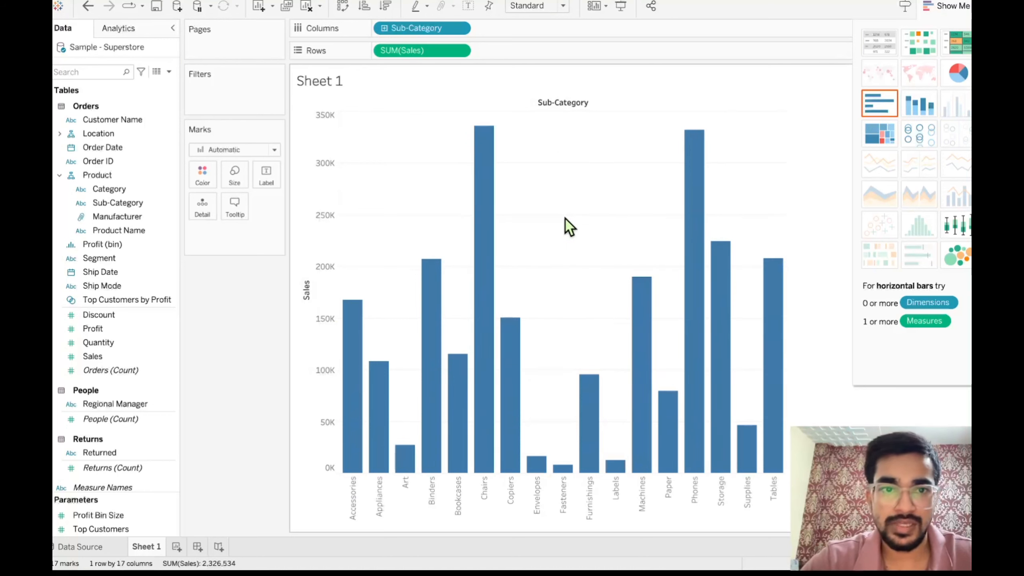
# - Review the fields available for insertion in the chart's tooltip without changing its text
pyautogui.click(237, 210)
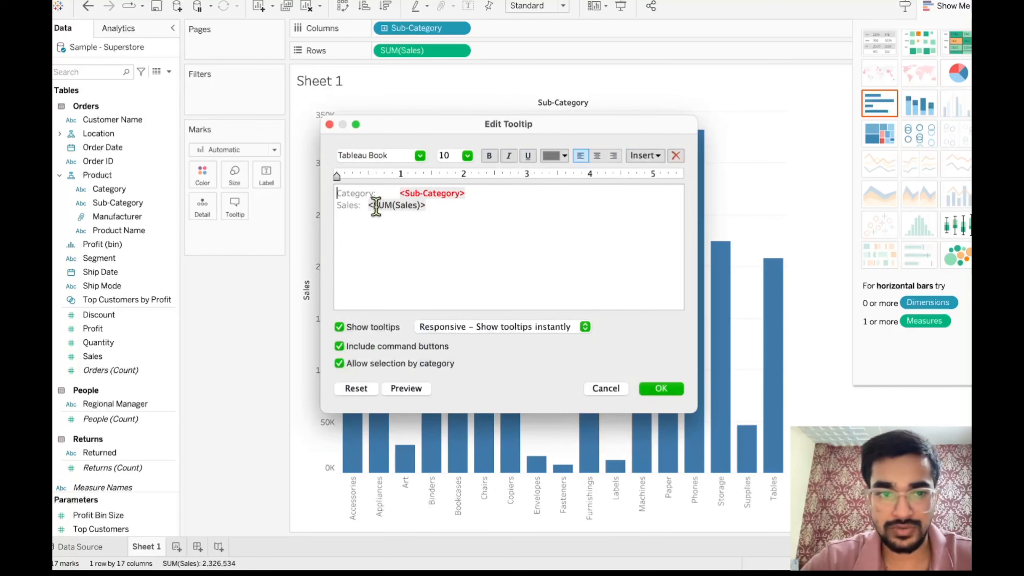
pyautogui.click(661, 155)
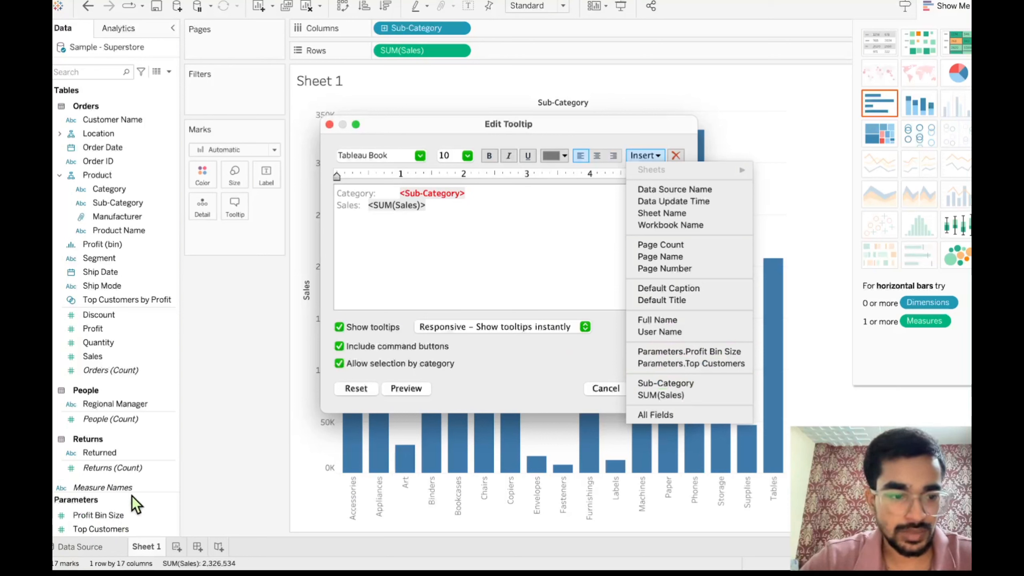
pyautogui.click(515, 232)
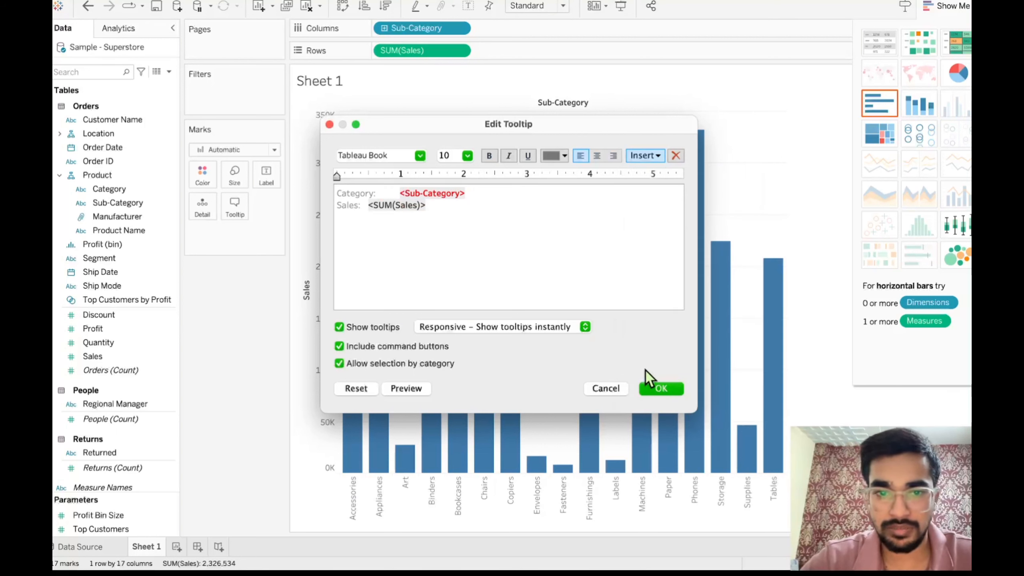
pyautogui.click(667, 392)
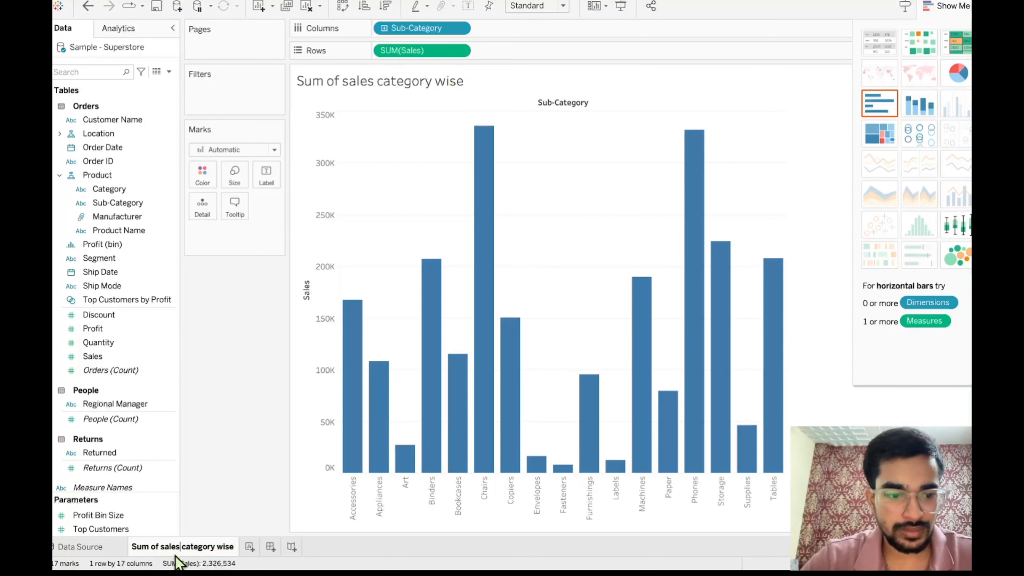
# - Rename the bar chart's sheet as "Sum of sales Sub-Category wise"
pyautogui.write('Sub')
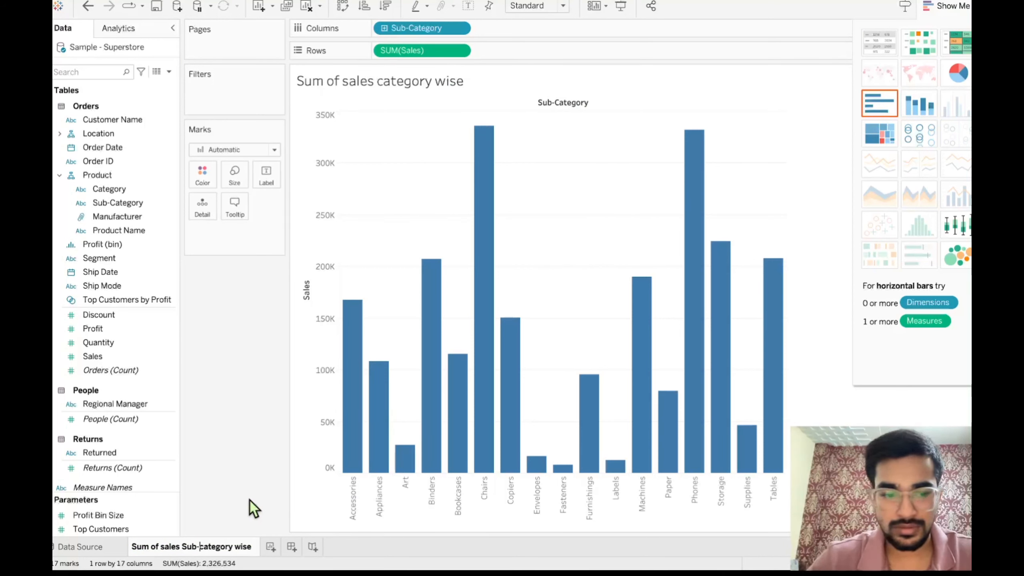
pyautogui.write('-')
pyautogui.press('Delete')
pyautogui.write('C')
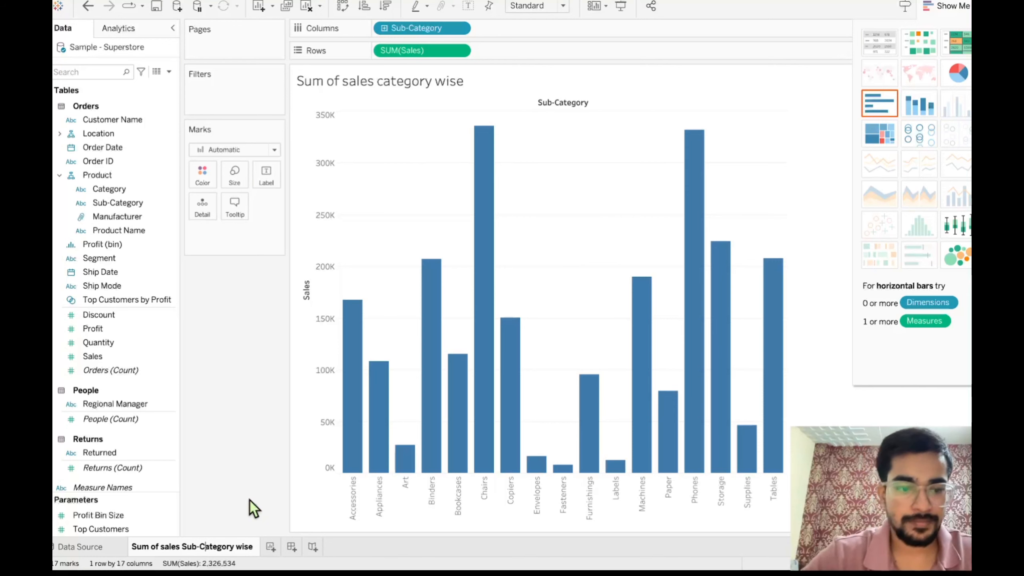
pyautogui.press('Return')
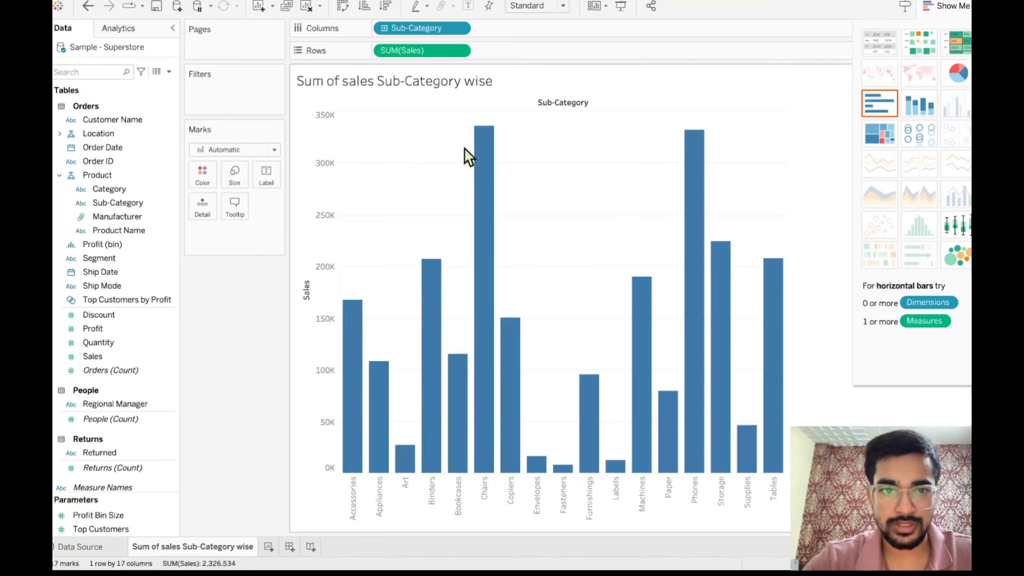
# - Create a new worksheet, plot Sales on Rows against Order Date by year on Columns, and widen the line chart
pyautogui.click(268, 548)
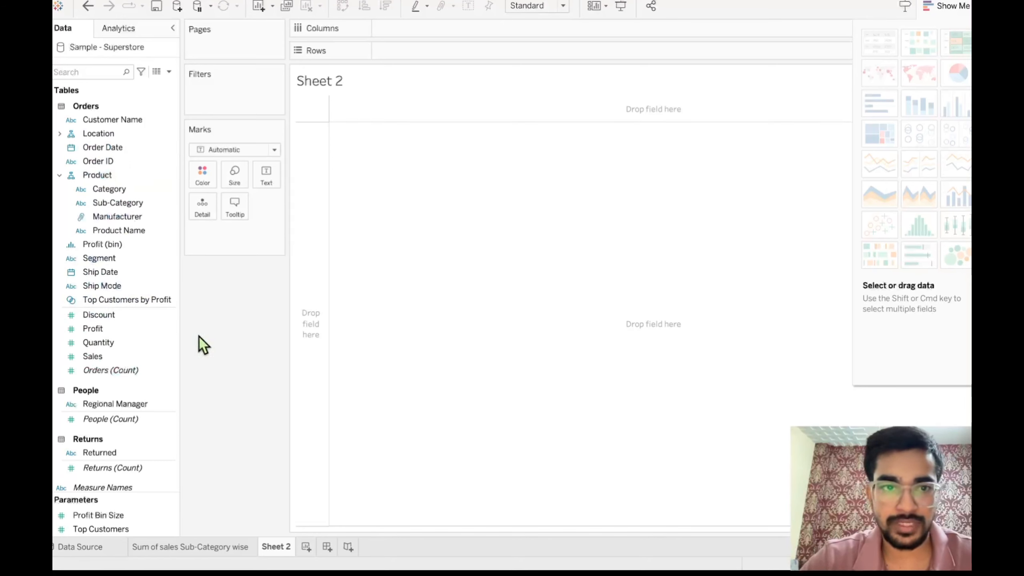
pyautogui.moveTo(119, 357); pyautogui.dragTo(433, 49)
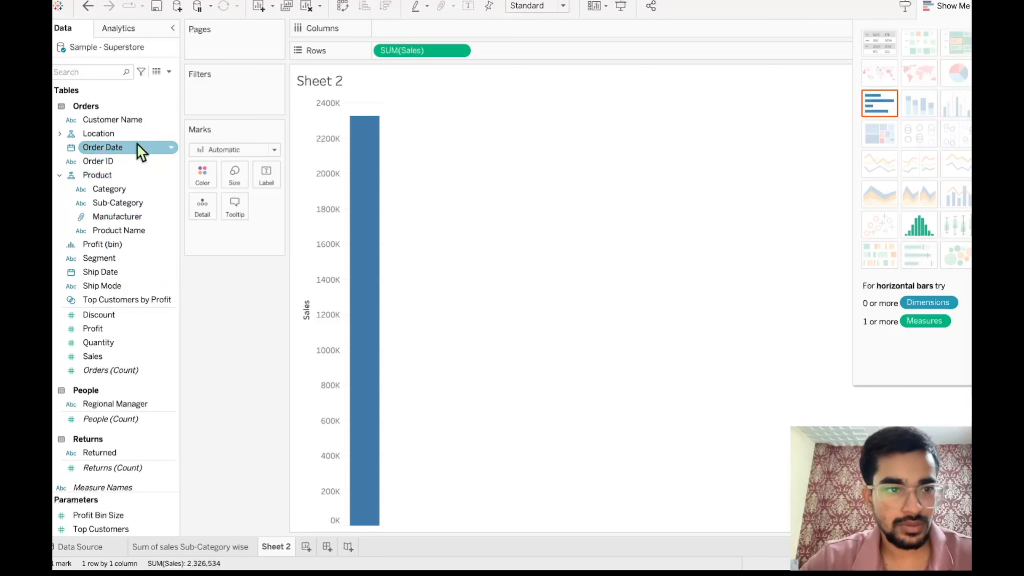
pyautogui.moveTo(137, 145); pyautogui.dragTo(448, 29)
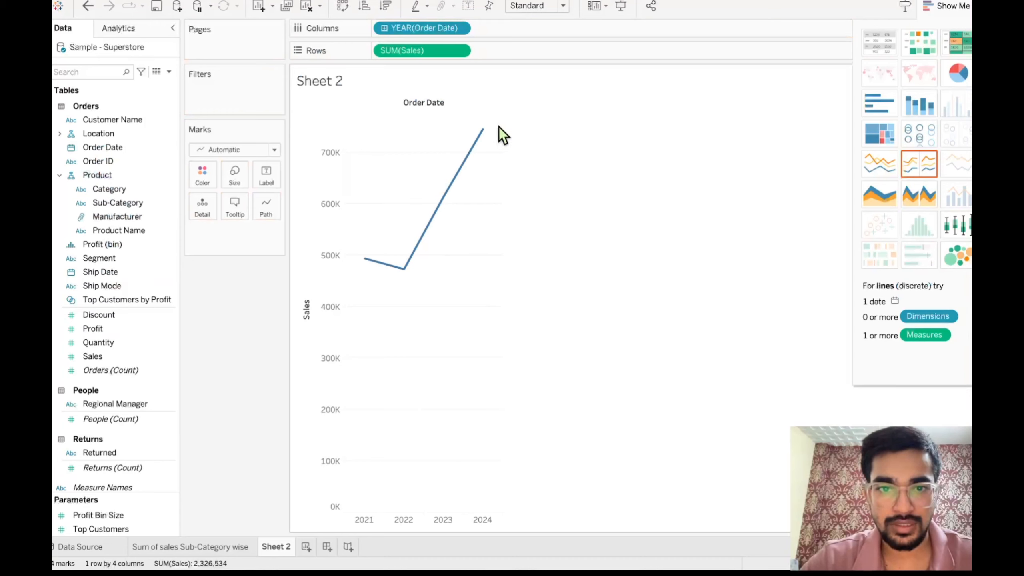
pyautogui.moveTo(501, 125); pyautogui.dragTo(671, 136)
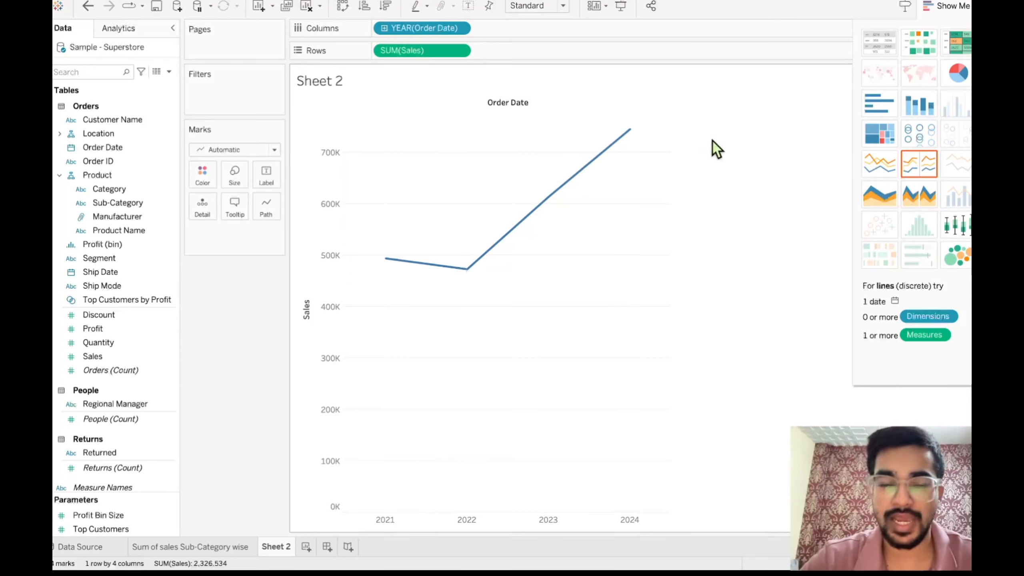
pyautogui.moveTo(628, 135)
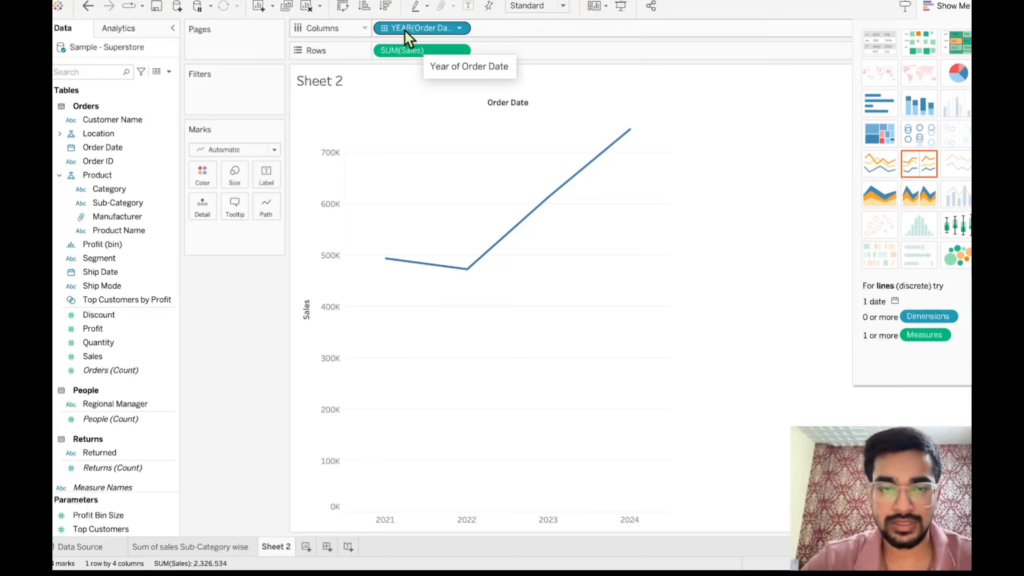
# - Drill Order Date on Columns down from Year through Quarter to Month
pyautogui.click(384, 29)
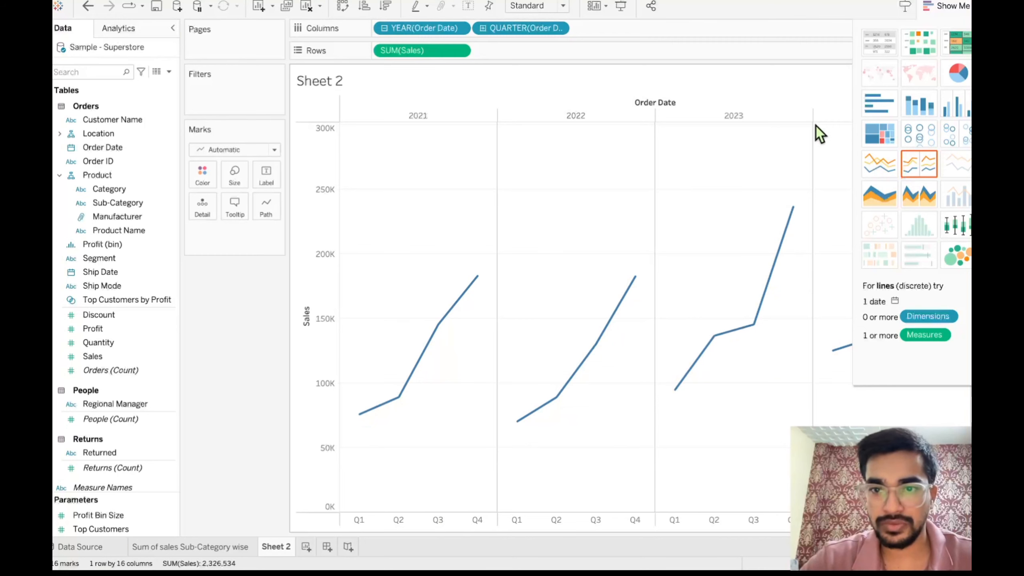
pyautogui.click(483, 28)
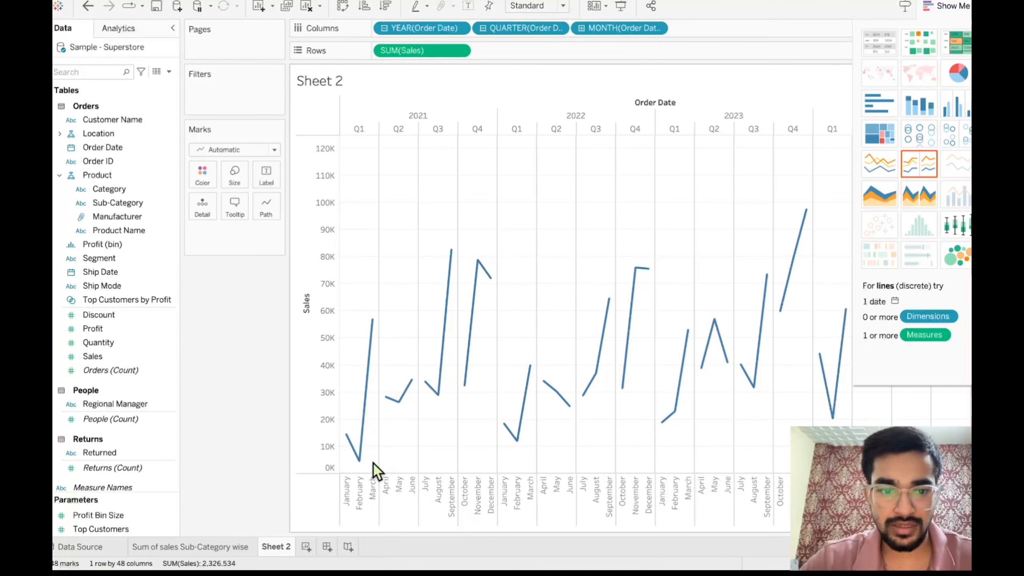
pyautogui.moveTo(375, 356)
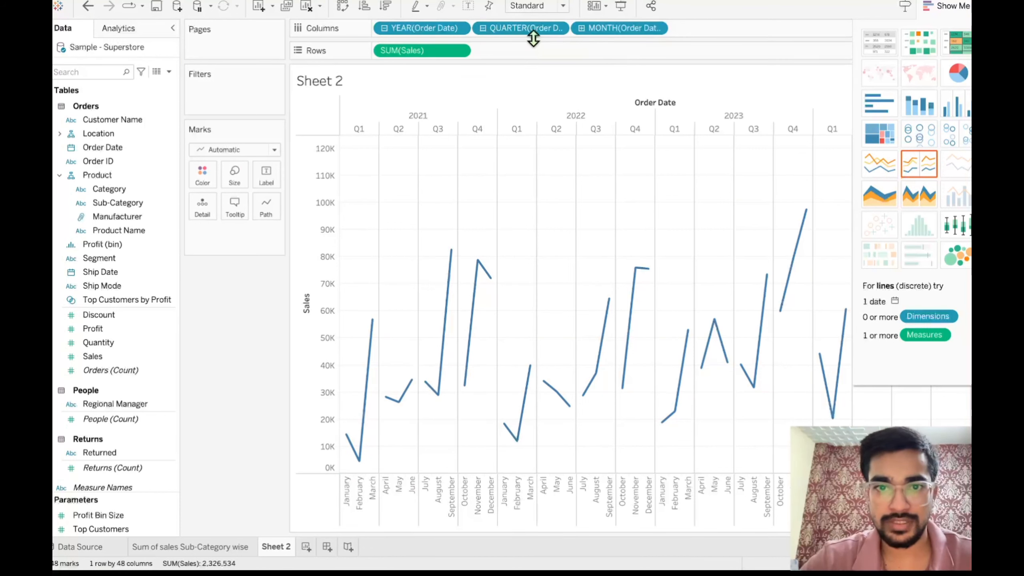
# - Remove the Year and Quarter levels from Columns, leaving Month, and inspect the sales of individual months along the line
pyautogui.moveTo(431, 27); pyautogui.dragTo(228, 365)
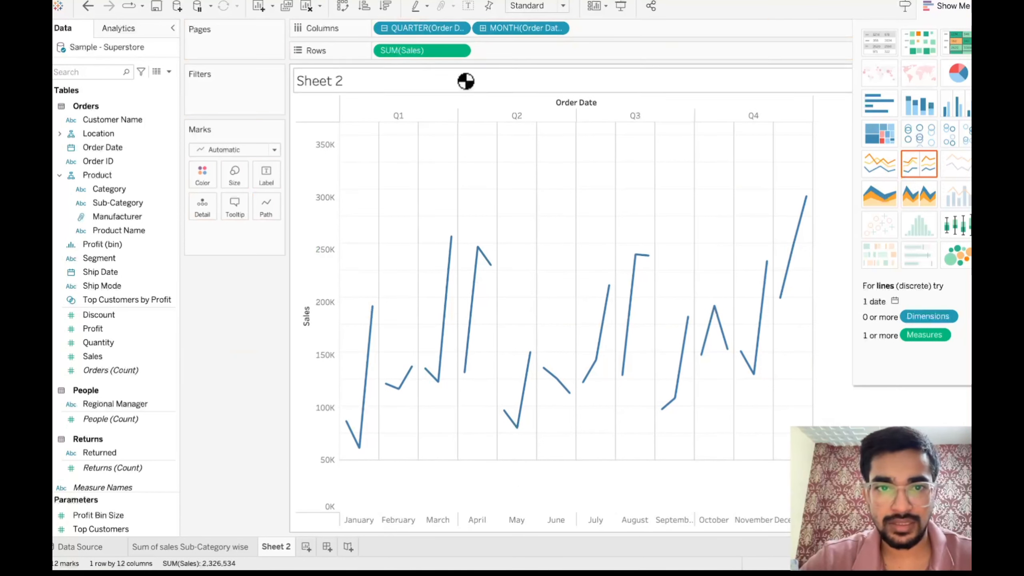
pyautogui.moveTo(425, 30); pyautogui.dragTo(222, 338)
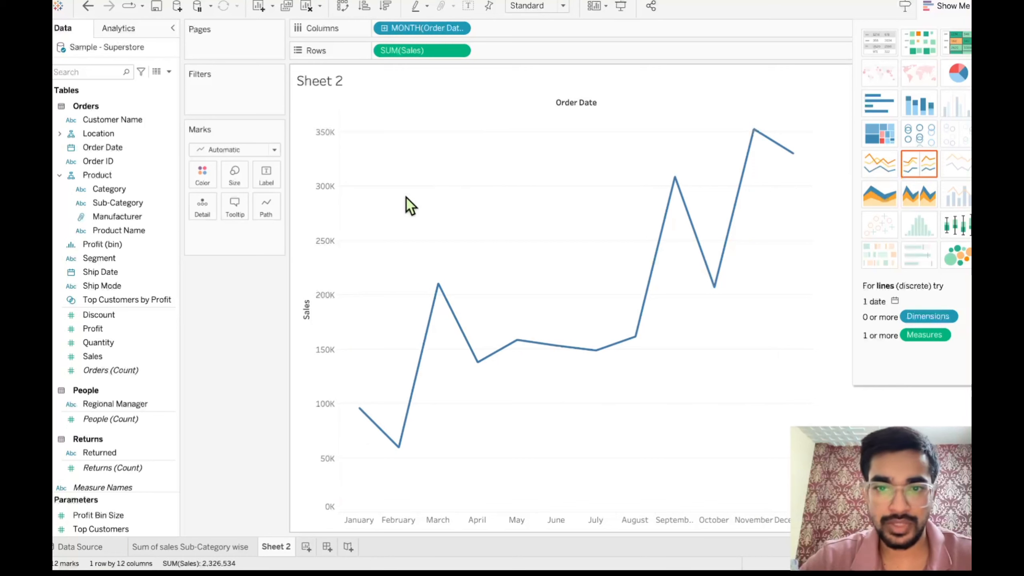
pyautogui.moveTo(423, 367)
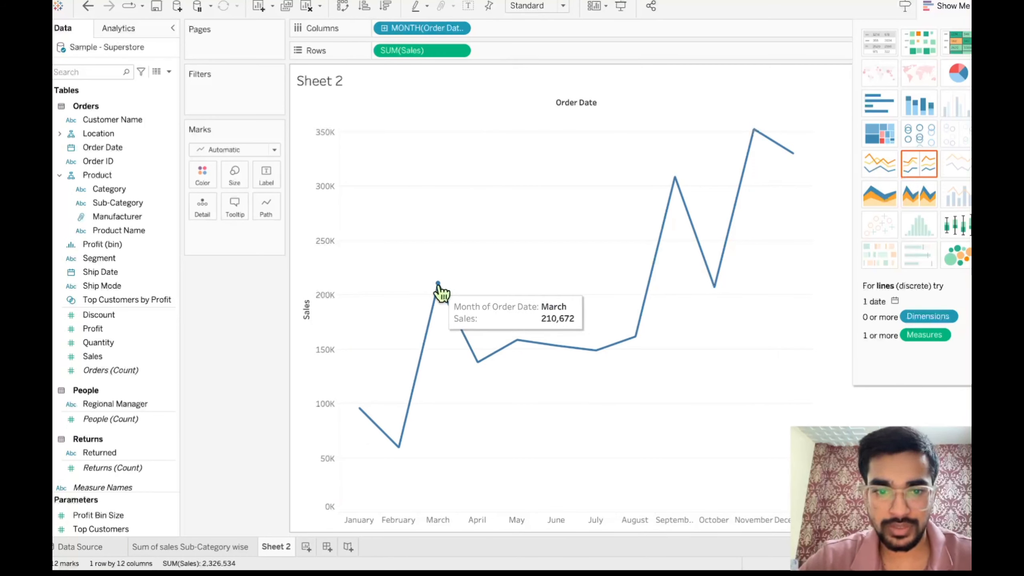
pyautogui.moveTo(518, 345)
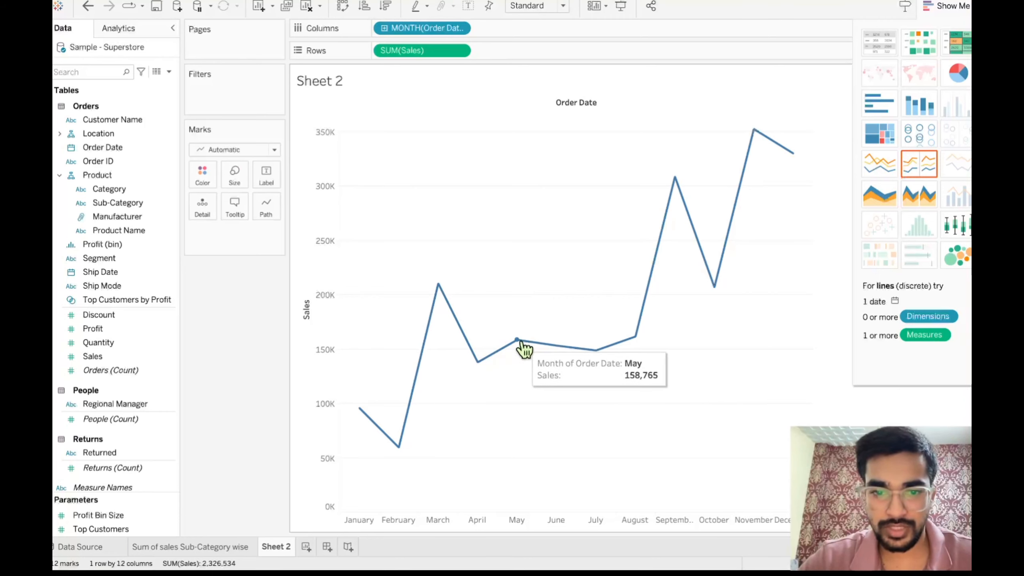
pyautogui.moveTo(360, 412)
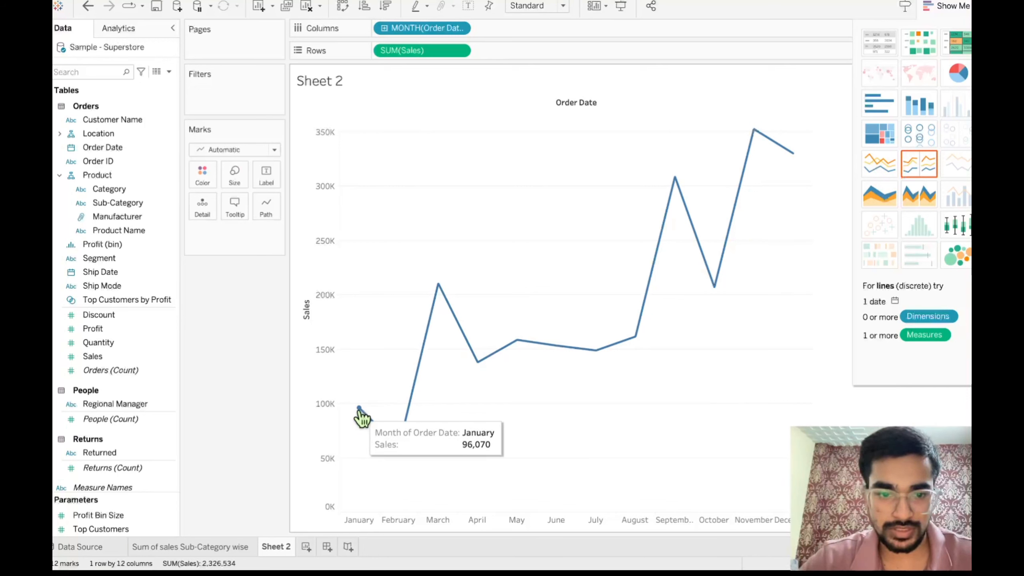
pyautogui.moveTo(387, 440)
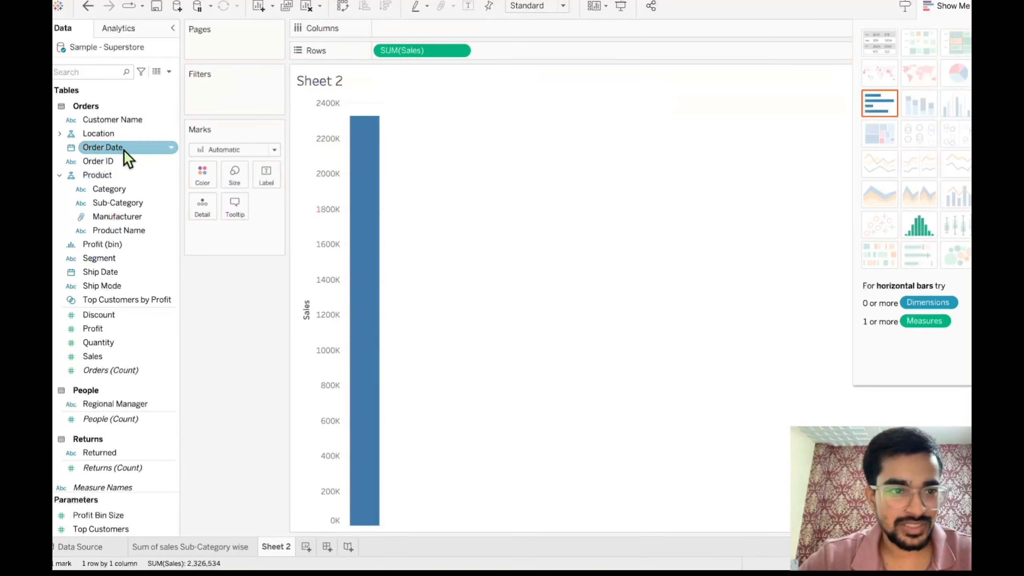
# - Replace the month level on Columns with Order Date by year and convert the chart to an area chart, comparing continuous and discrete versions
pyautogui.moveTo(124, 155); pyautogui.dragTo(424, 32)
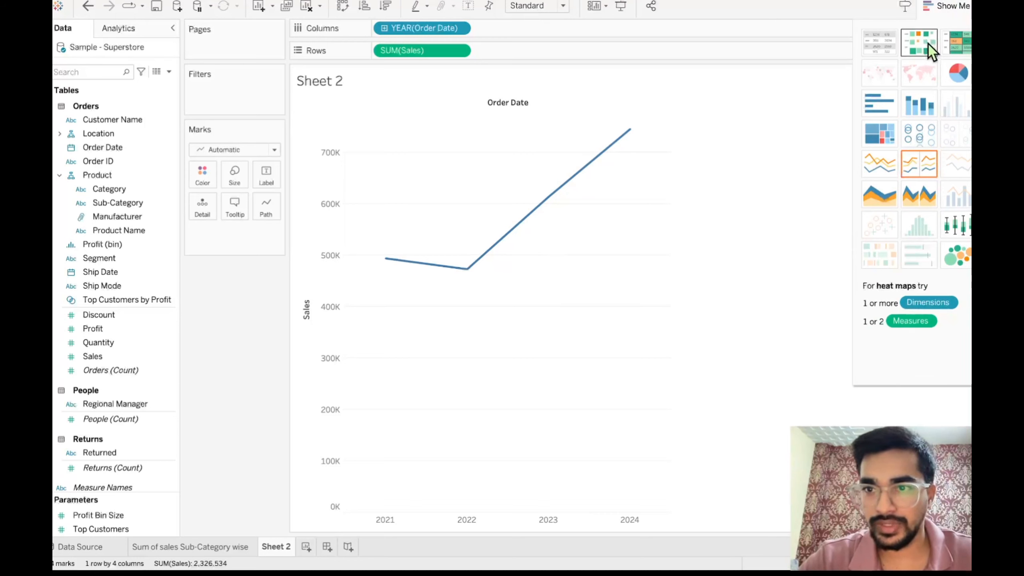
pyautogui.click(880, 195)
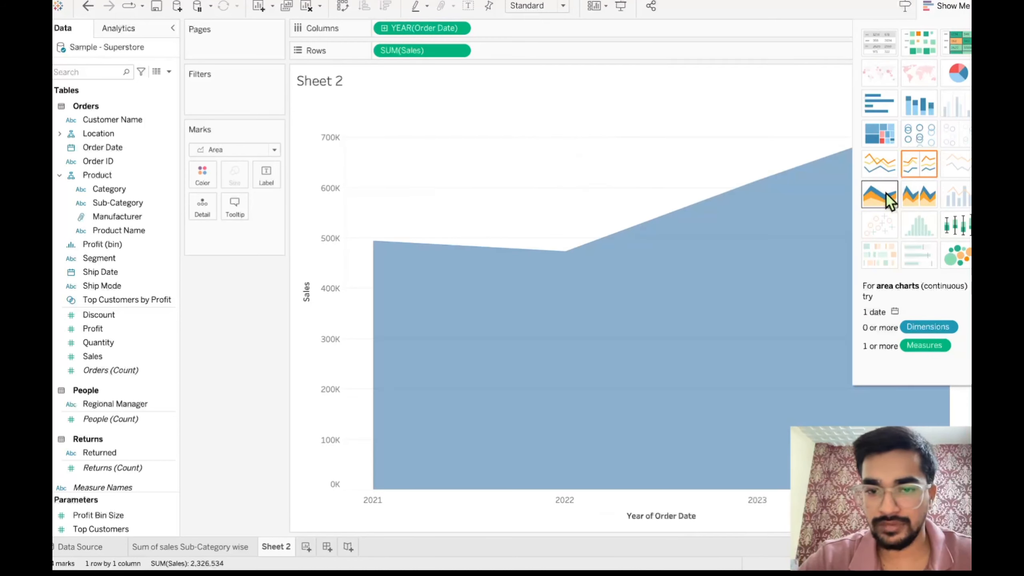
pyautogui.click(927, 199)
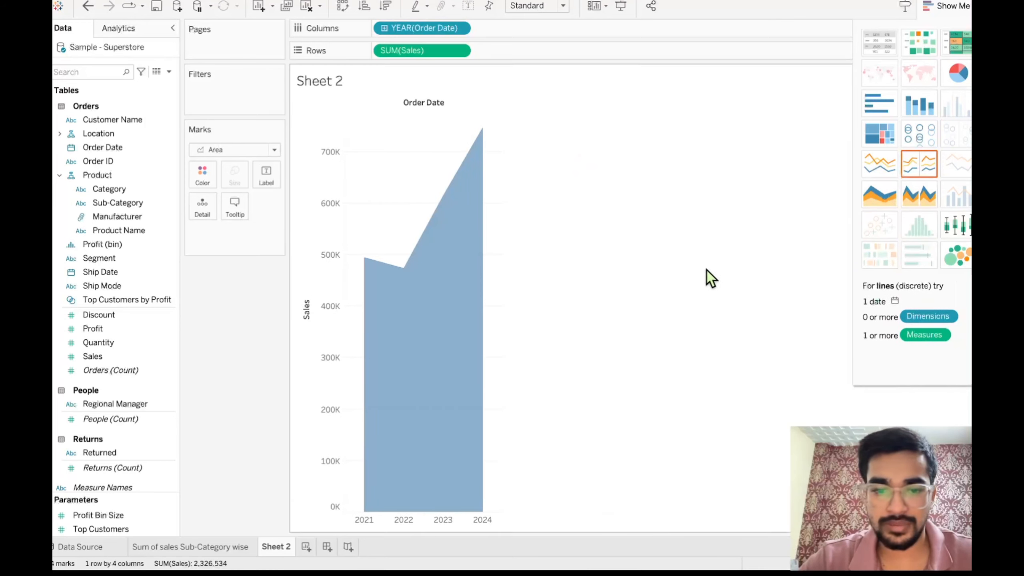
pyautogui.click(882, 197)
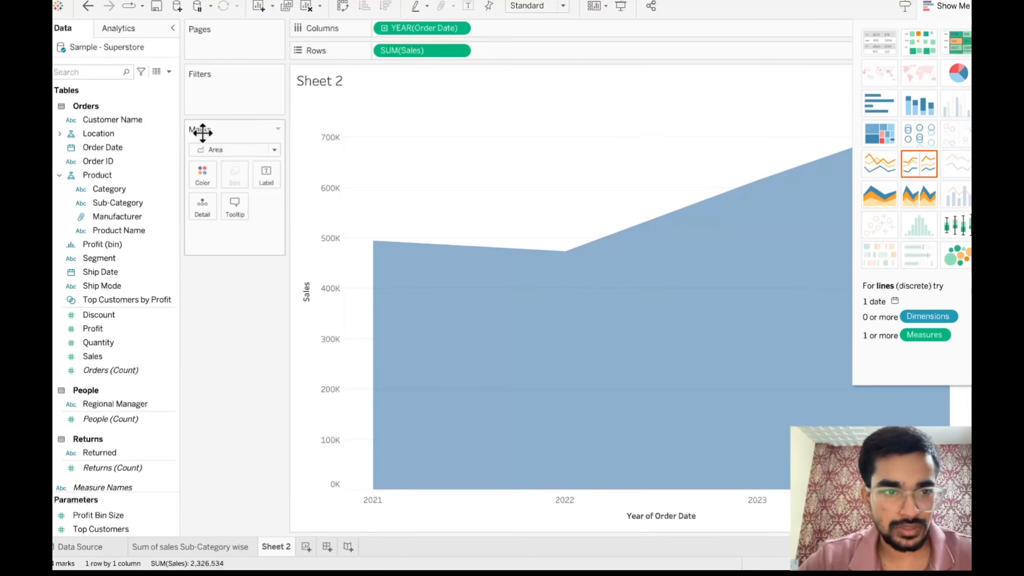
# - Set the mark type to Area and change Order Date on Columns to continuous Month, the "May 2015" format
pyautogui.click(266, 155)
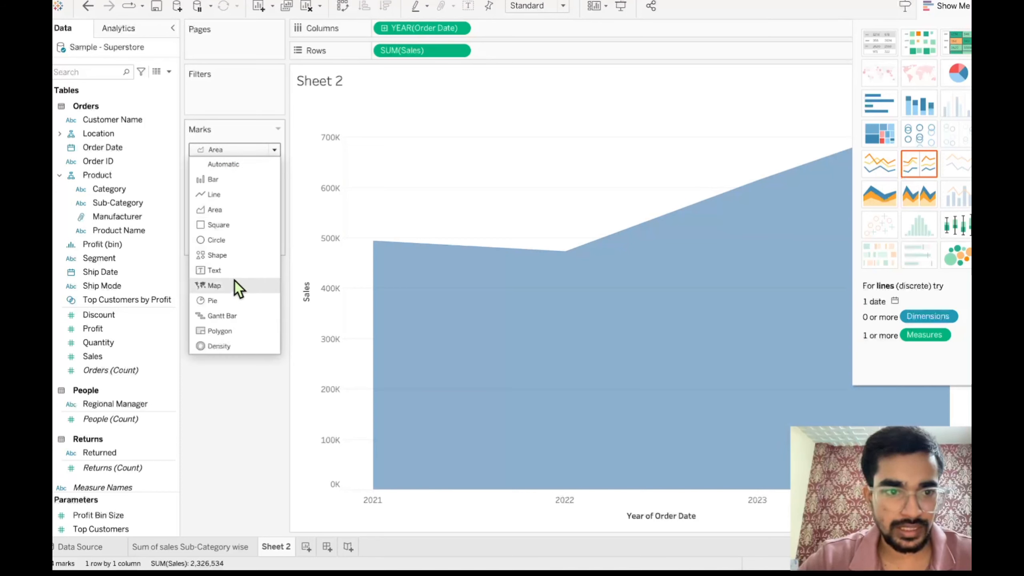
pyautogui.click(246, 210)
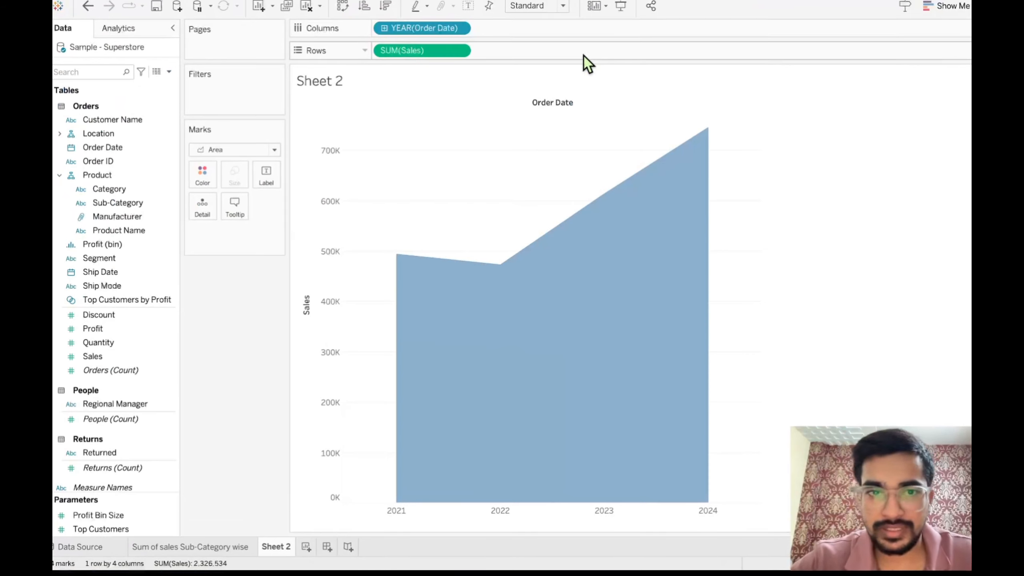
pyautogui.click(461, 30)
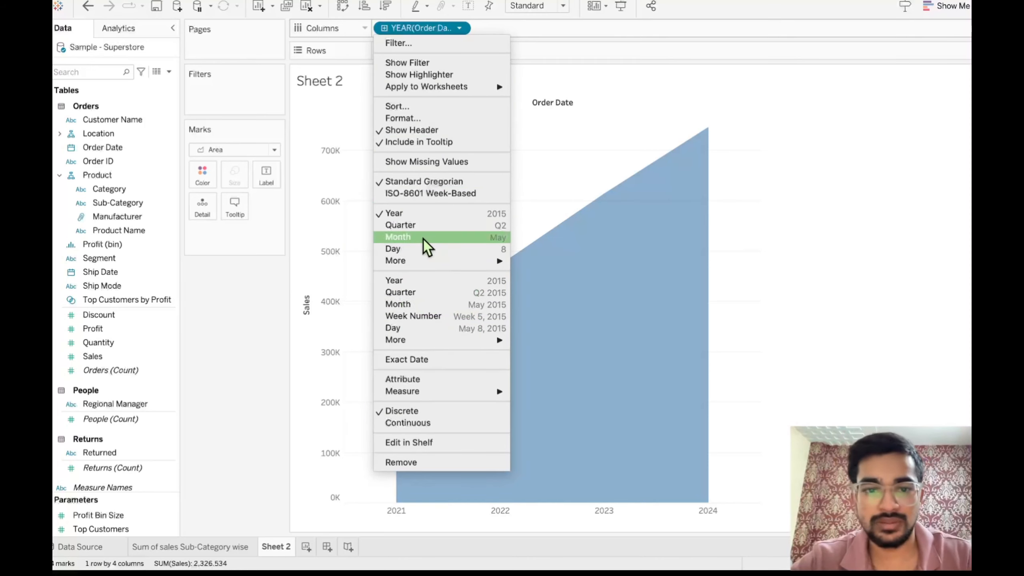
pyautogui.click(405, 307)
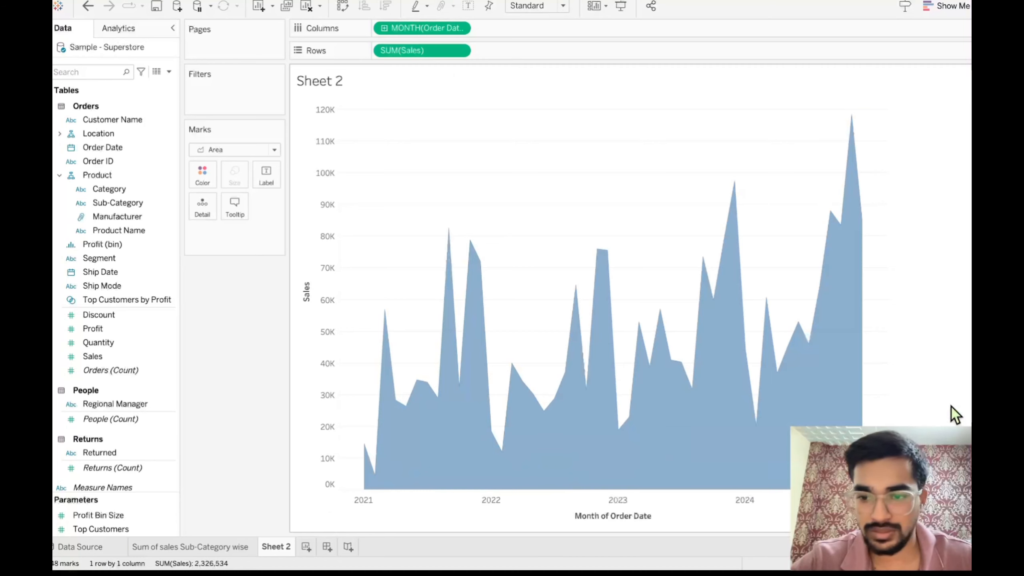
pyautogui.moveTo(867, 377)
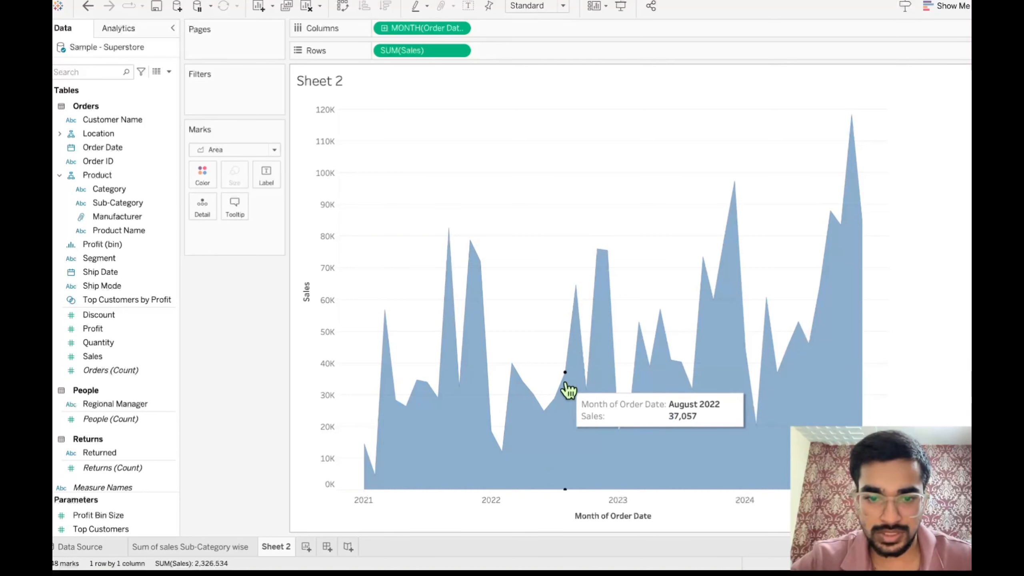
pyautogui.moveTo(481, 389)
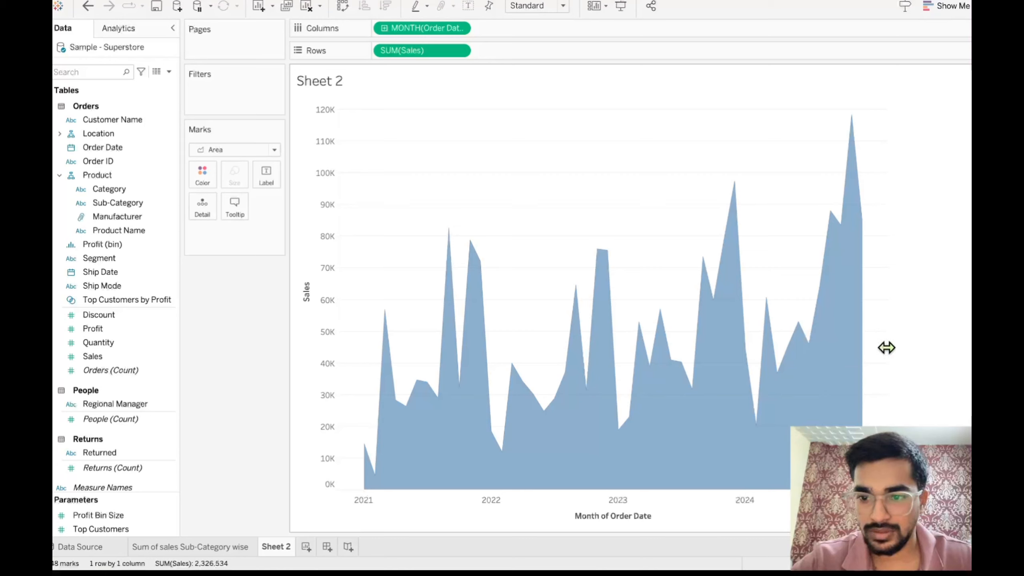
pyautogui.moveTo(886, 347); pyautogui.dragTo(975, 330)
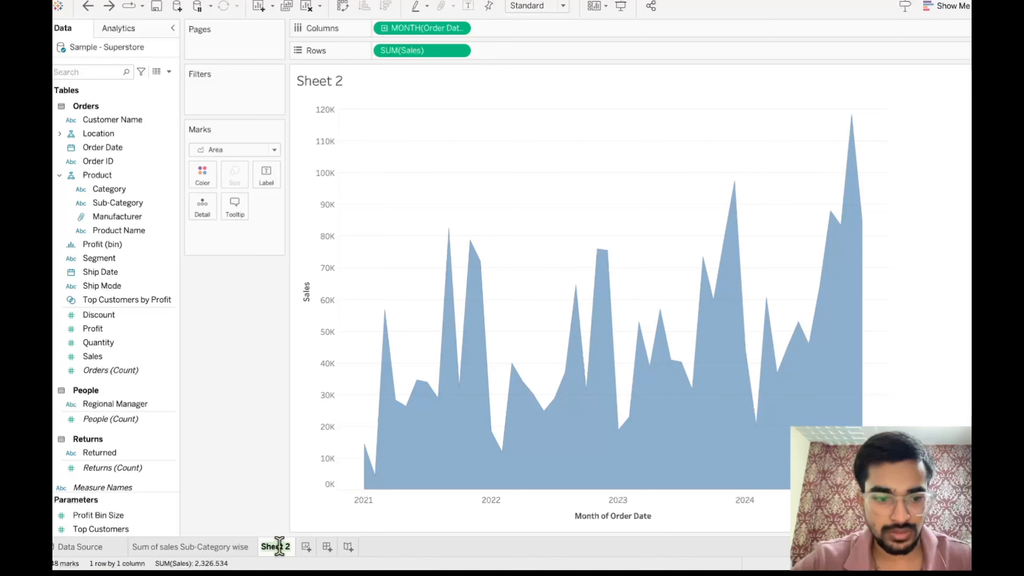
# - Rename Sheet 2 as "Monthly sales trend"
pyautogui.moveTo(335, 567)
pyautogui.moveTo(449, 388)
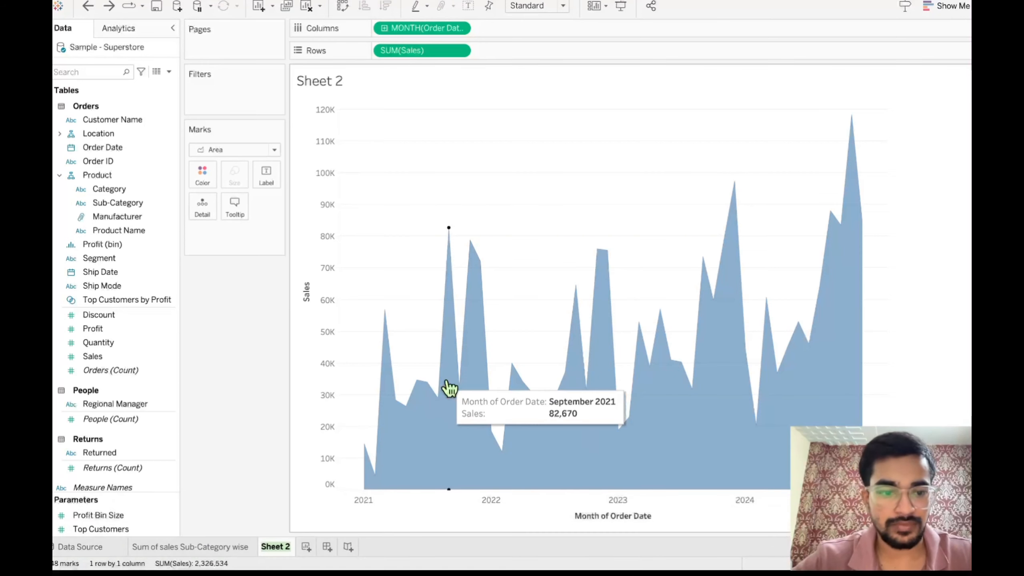
pyautogui.write('Mon')
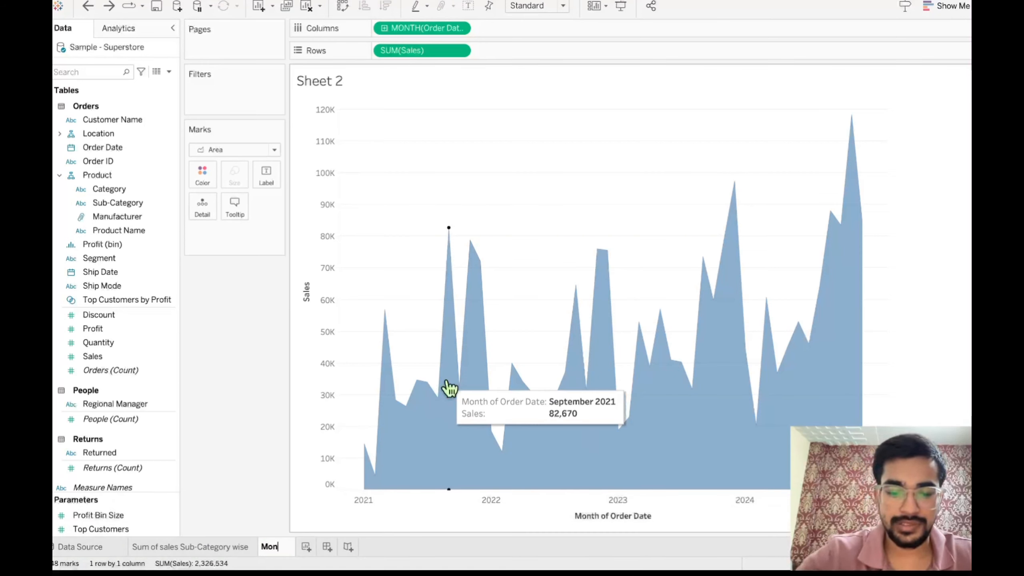
pyautogui.write('thly sal')
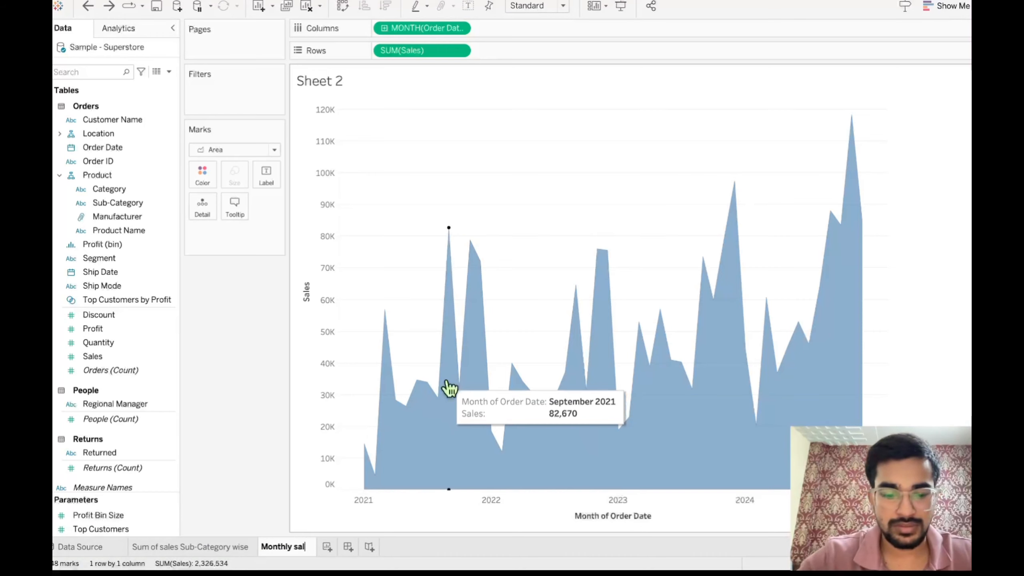
pyautogui.write('es t')
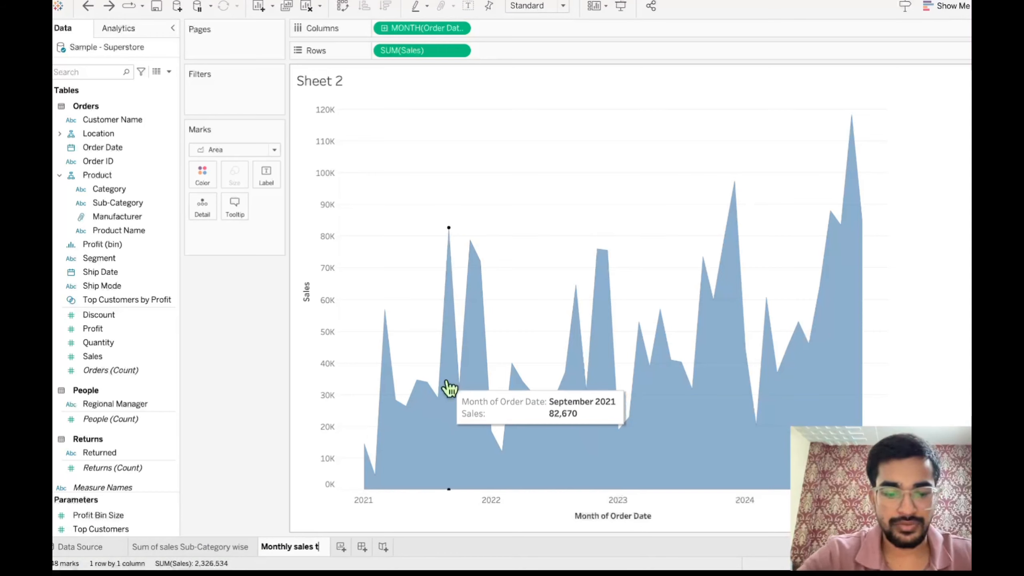
pyautogui.write('rend')
pyautogui.press('Return')
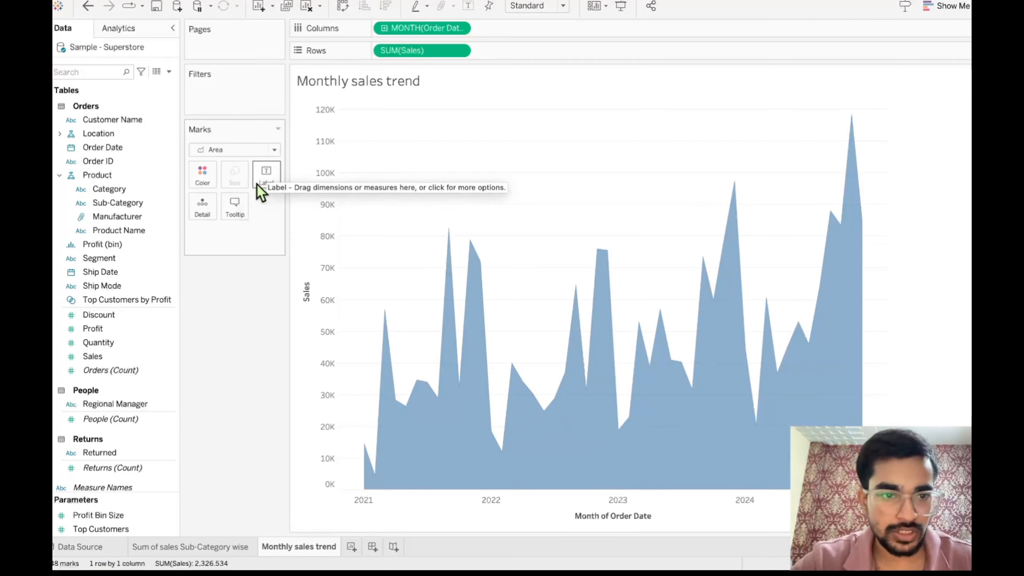
# - Show mark labels for all marks on the area chart and inspect the sales peaks of individual months
pyautogui.click(276, 184)
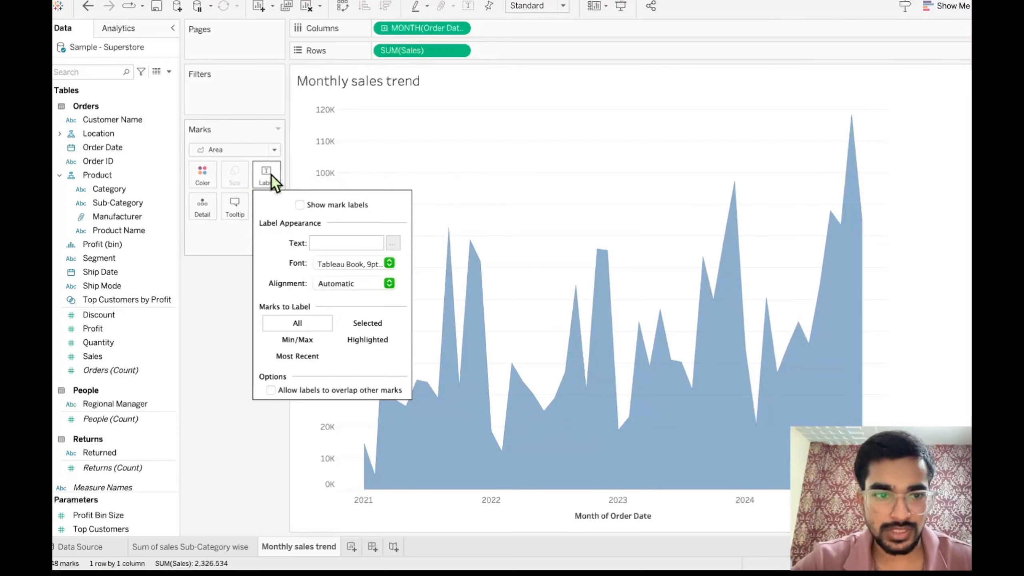
pyautogui.click(301, 205)
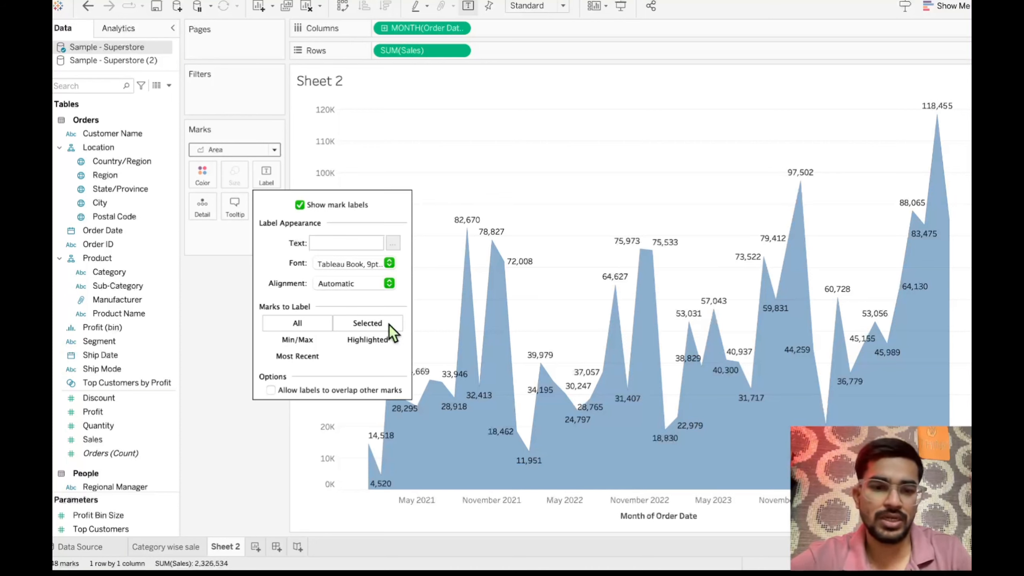
pyautogui.moveTo(496, 247)
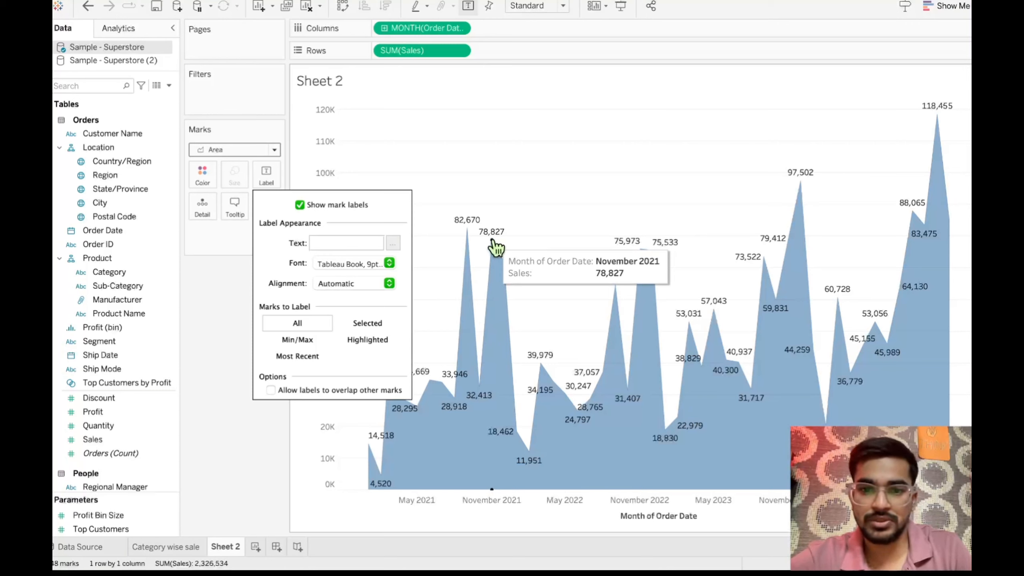
pyautogui.moveTo(807, 199)
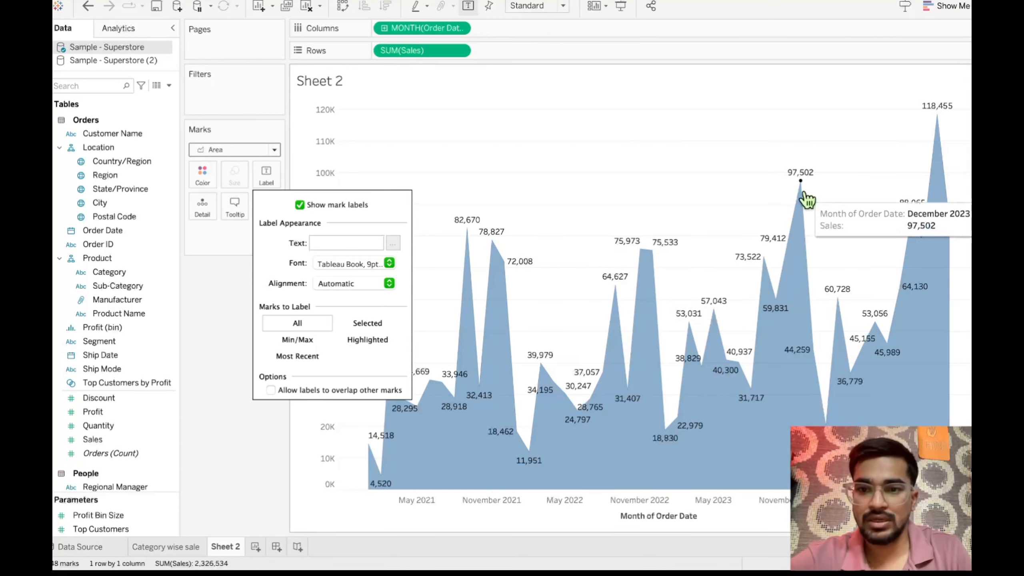
pyautogui.moveTo(941, 139)
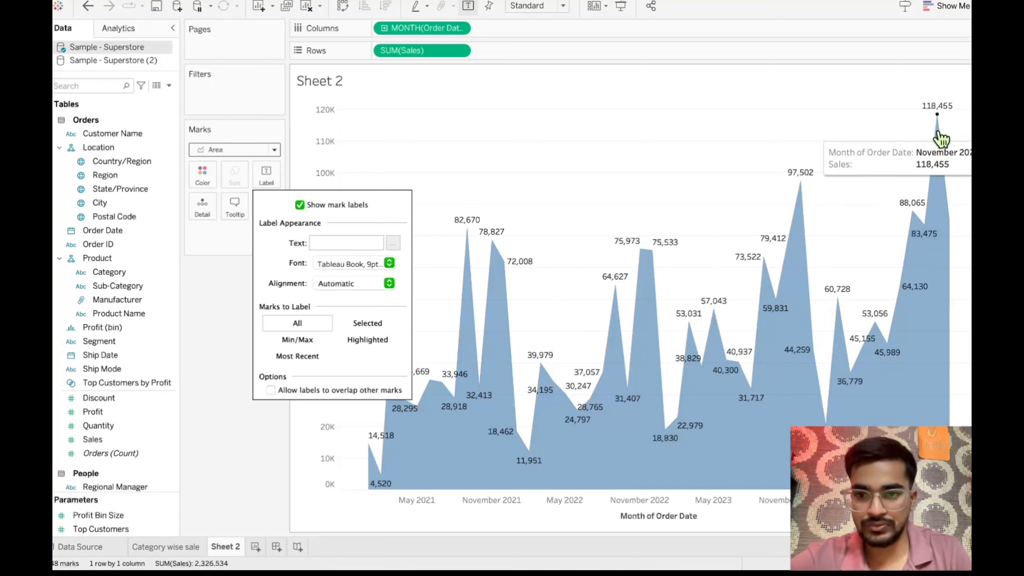
pyautogui.moveTo(511, 365)
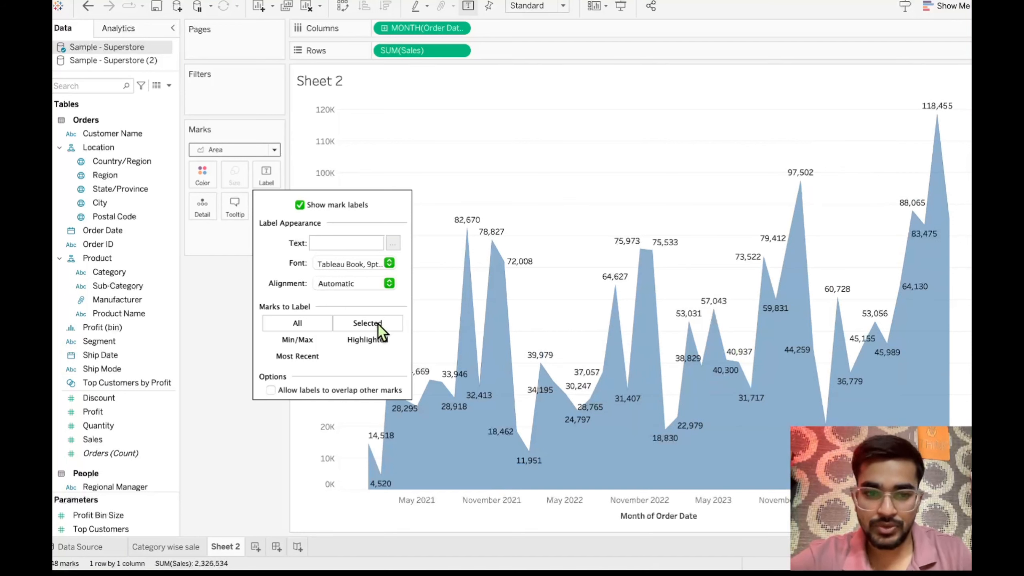
# - Try labelling only the selected November 2021 mark, and switch the labels to the Min/Max marks instead
pyautogui.click(367, 323)
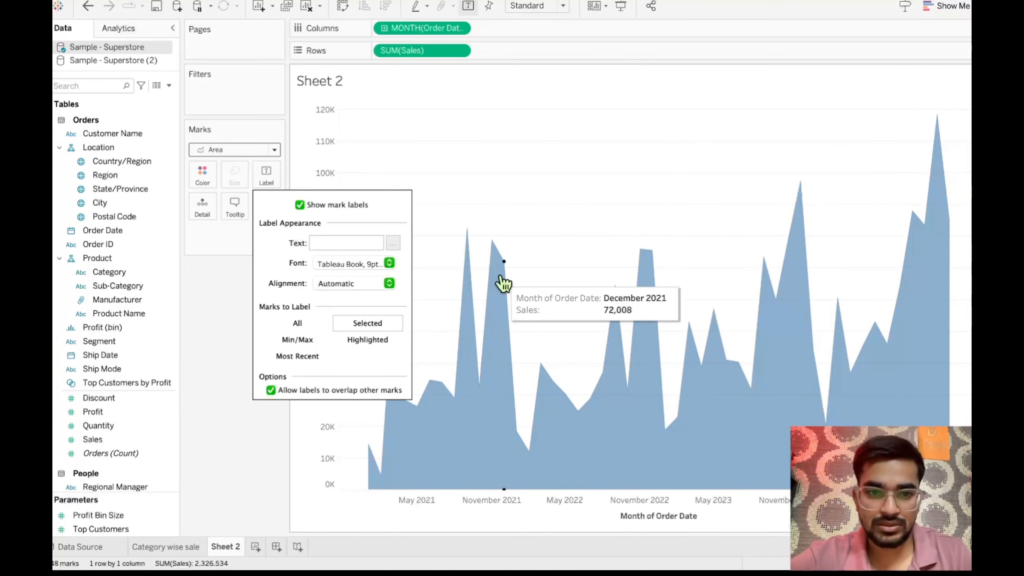
pyautogui.click(493, 241)
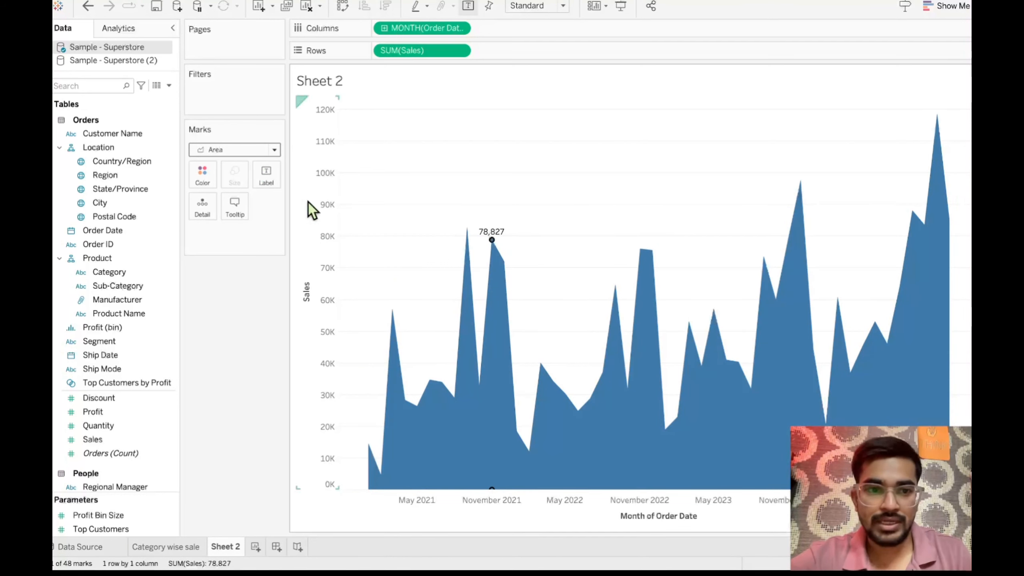
pyautogui.click(273, 174)
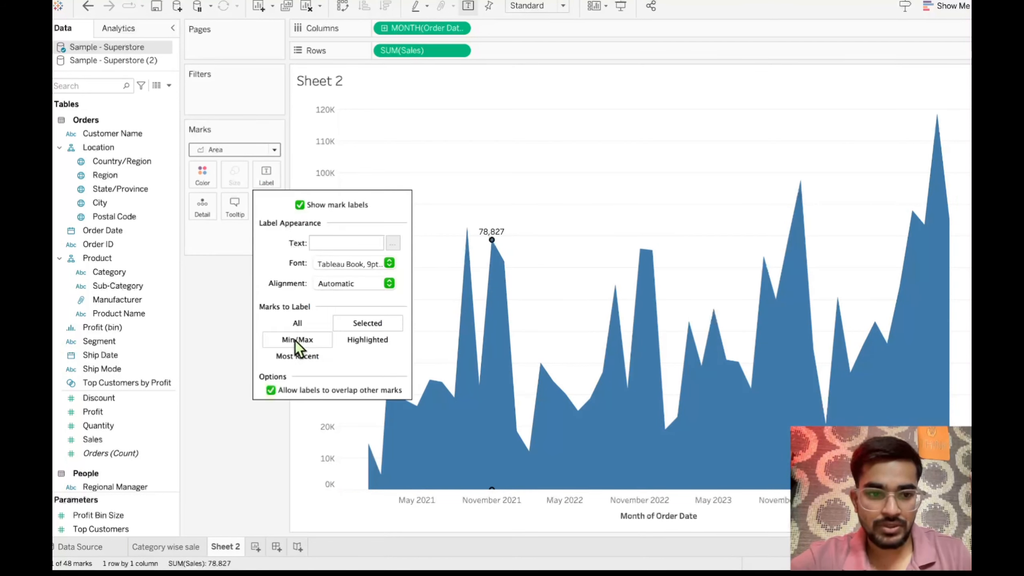
pyautogui.click(308, 343)
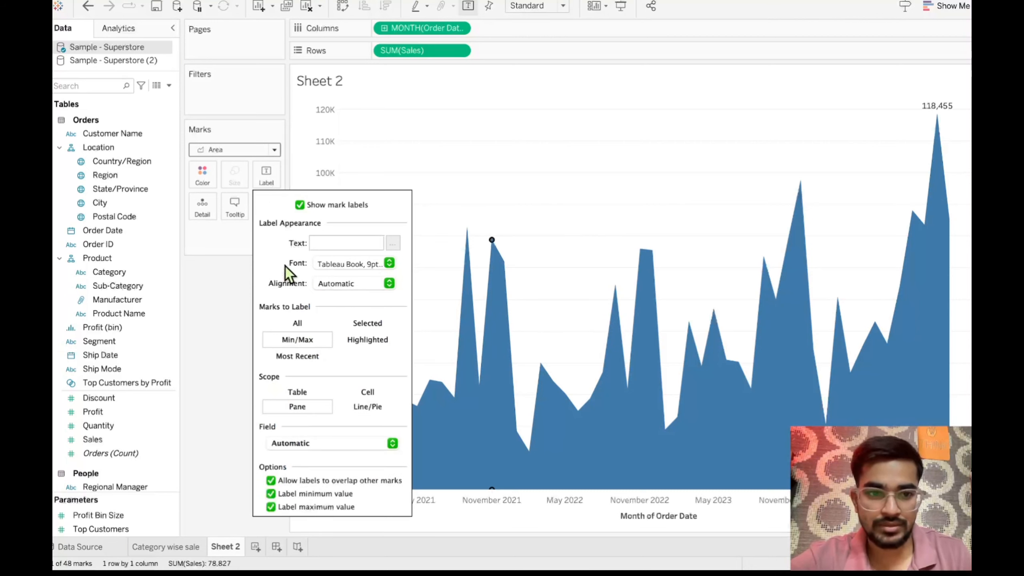
pyautogui.click(243, 297)
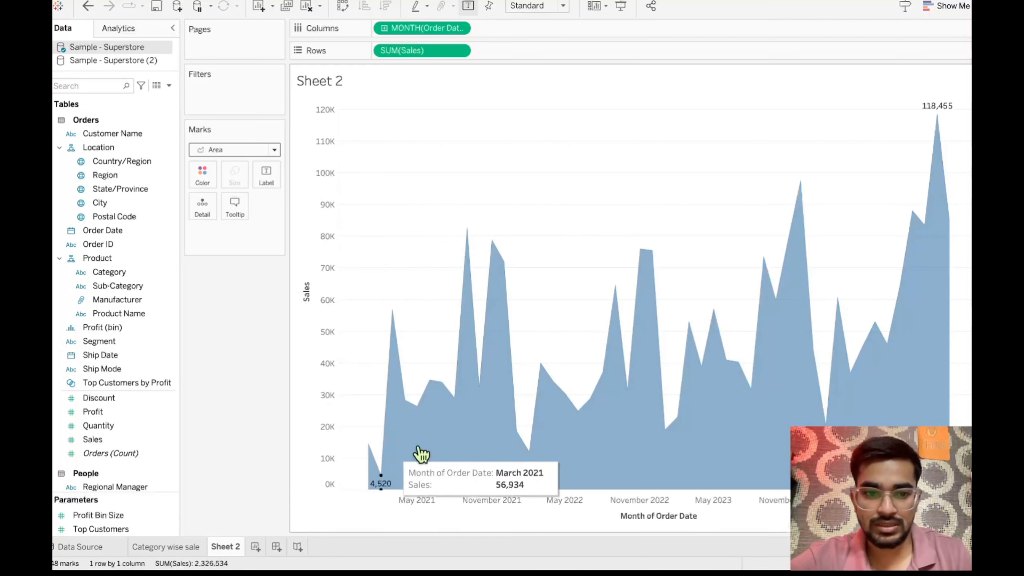
pyautogui.moveTo(939, 117)
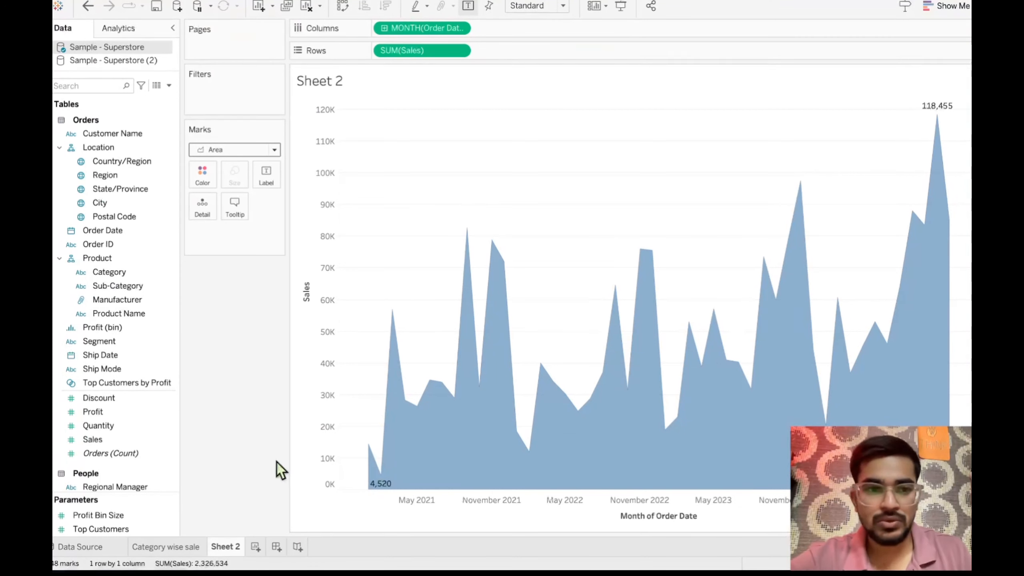
# - Raise the color opacity of the area marks to make the fill darker
pyautogui.click(204, 176)
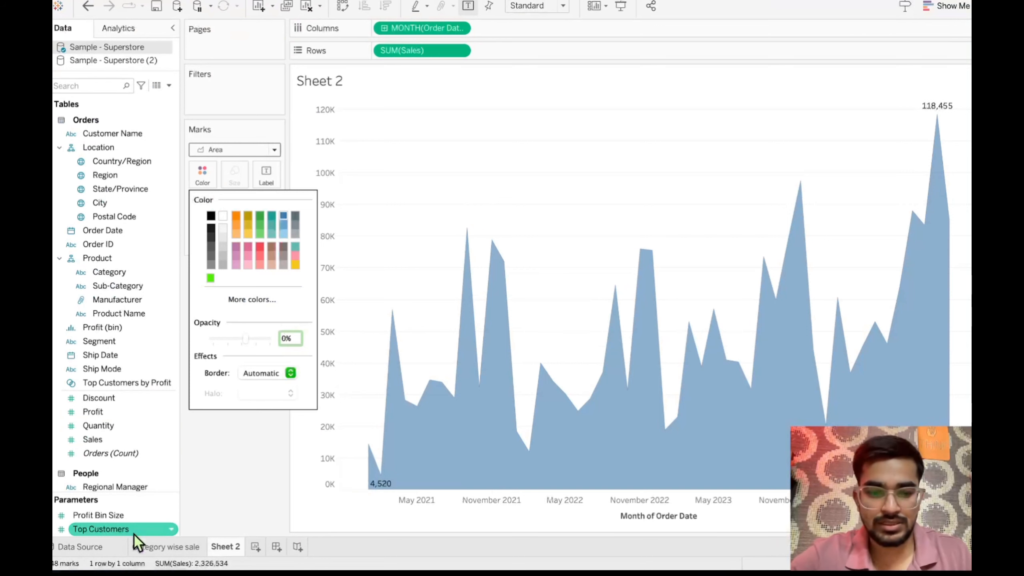
pyautogui.click(244, 468)
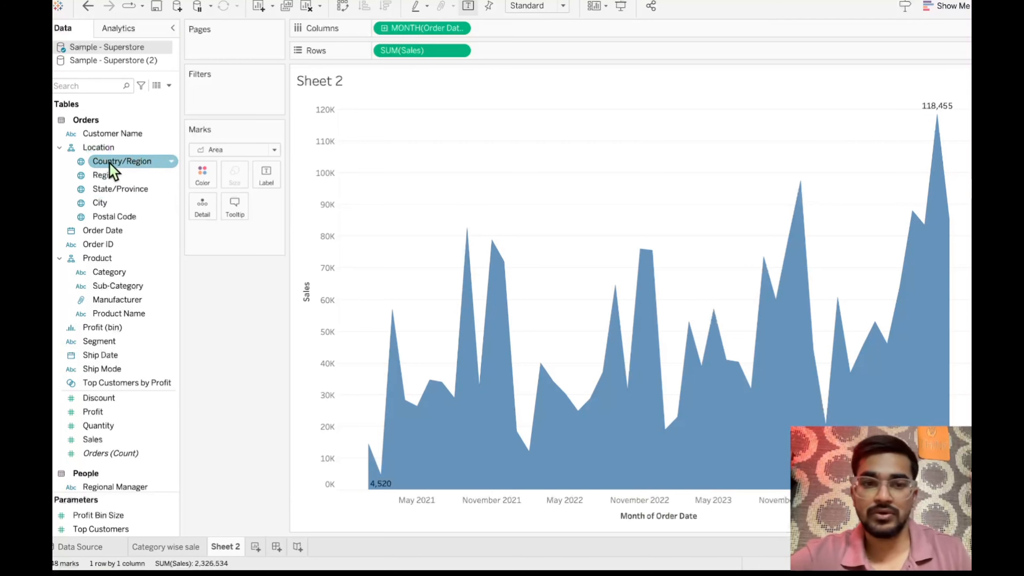
pyautogui.moveTo(110, 165); pyautogui.dragTo(214, 94)
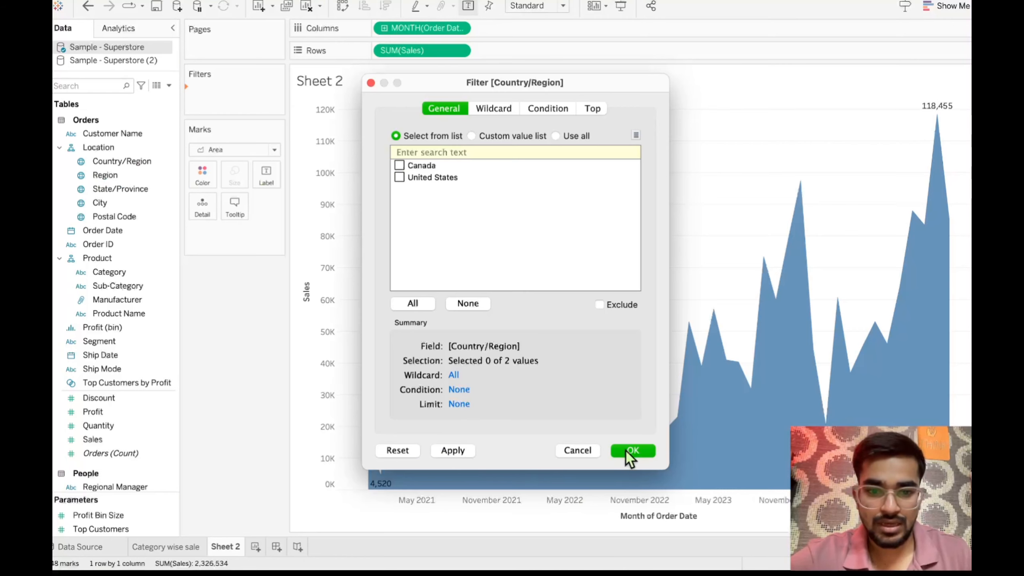
pyautogui.click(641, 449)
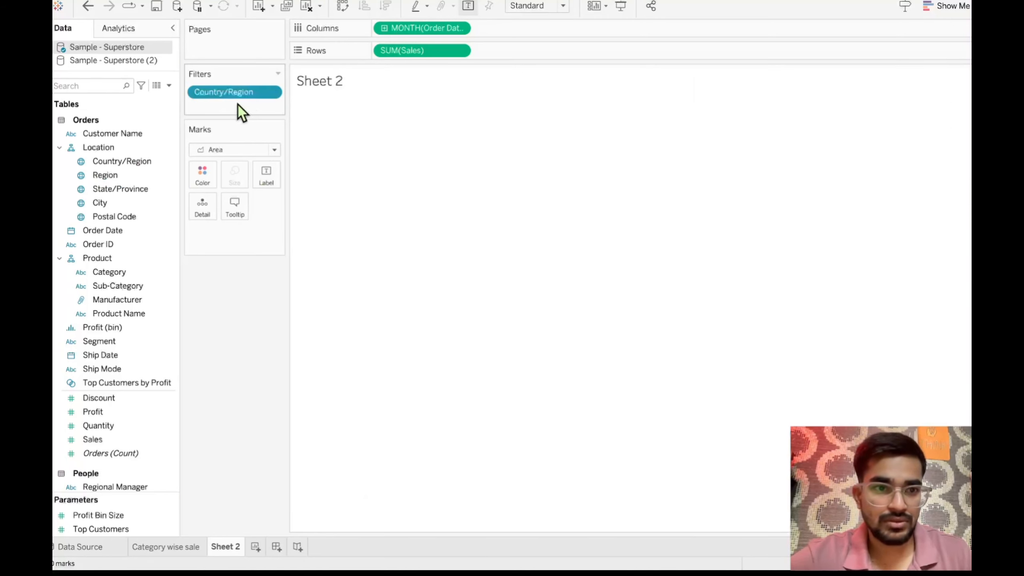
pyautogui.moveTo(247, 97); pyautogui.dragTo(239, 303)
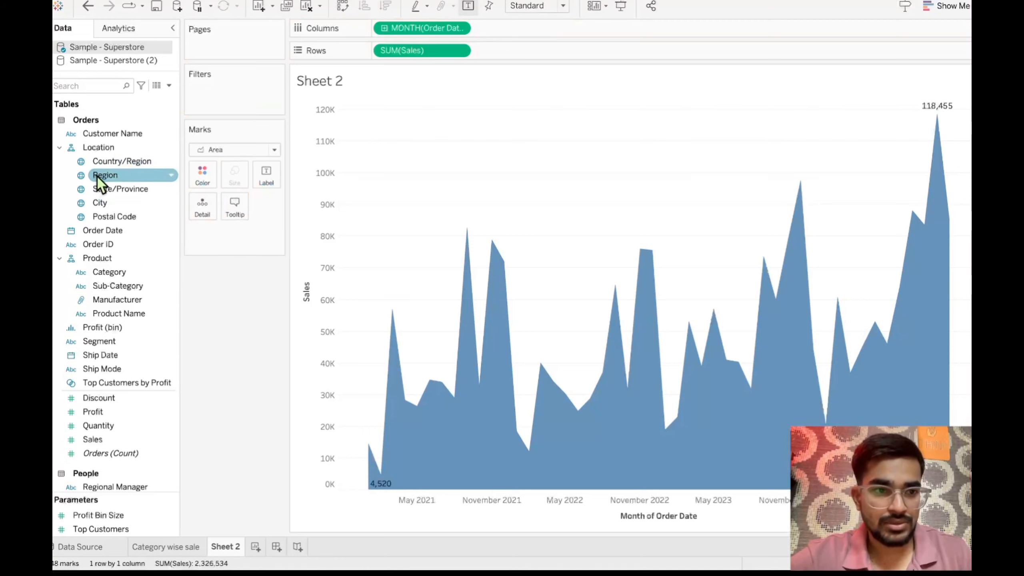
# - Add Region as a filter with all four regions selected and show its filter control beside the chart
pyautogui.moveTo(96, 175); pyautogui.dragTo(210, 101)
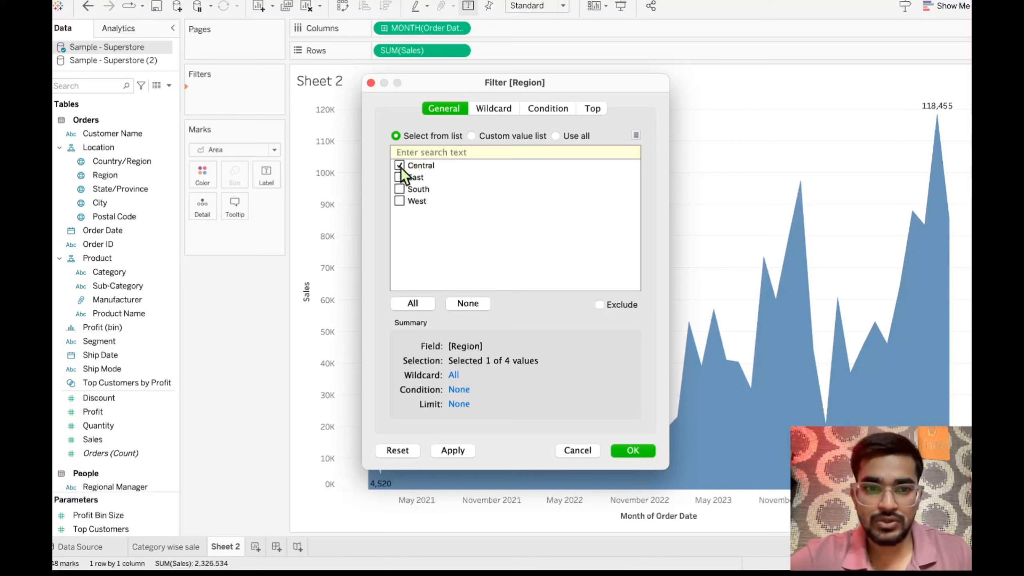
pyautogui.click(414, 303)
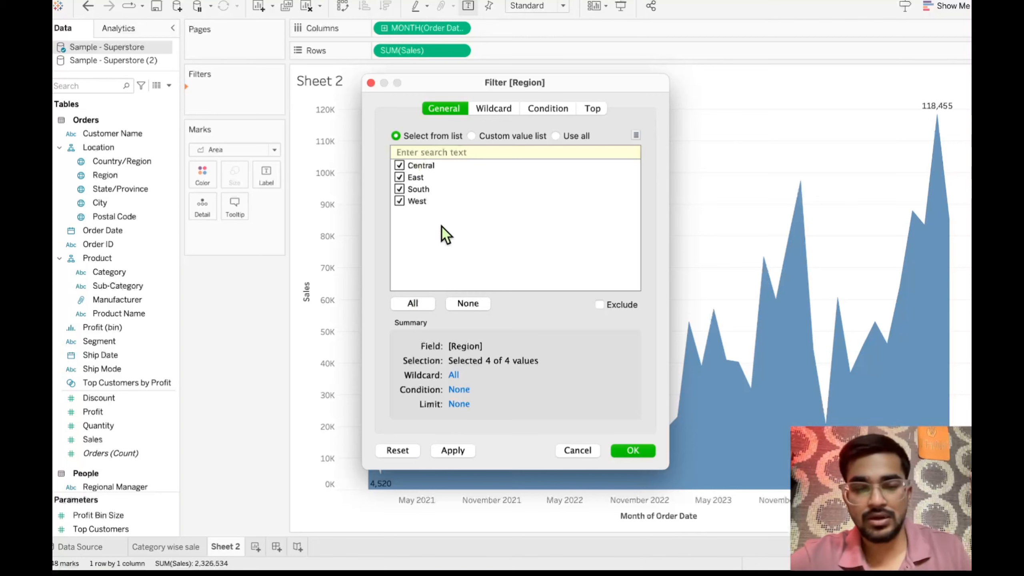
pyautogui.click(633, 451)
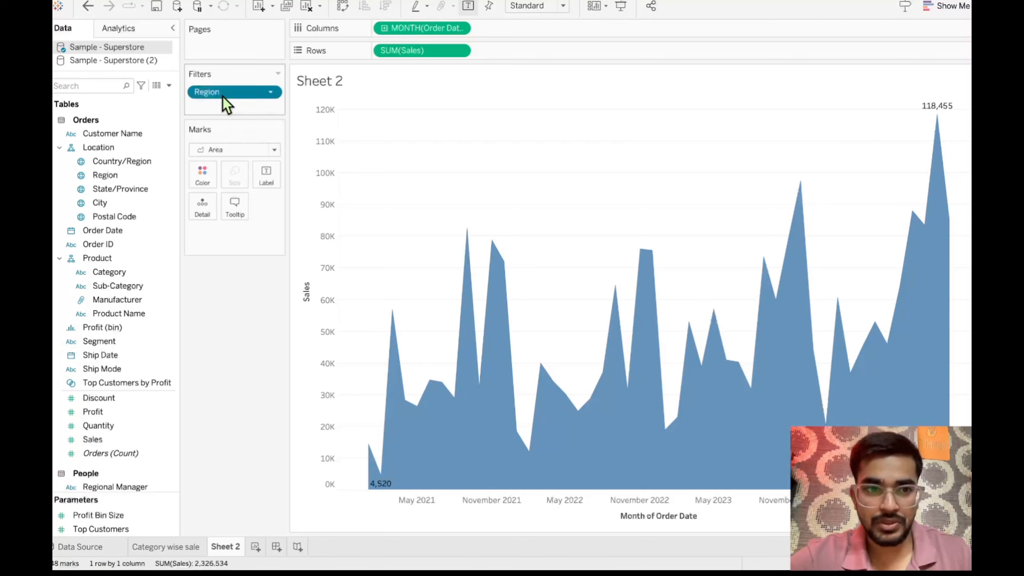
pyautogui.rightClick(223, 96)
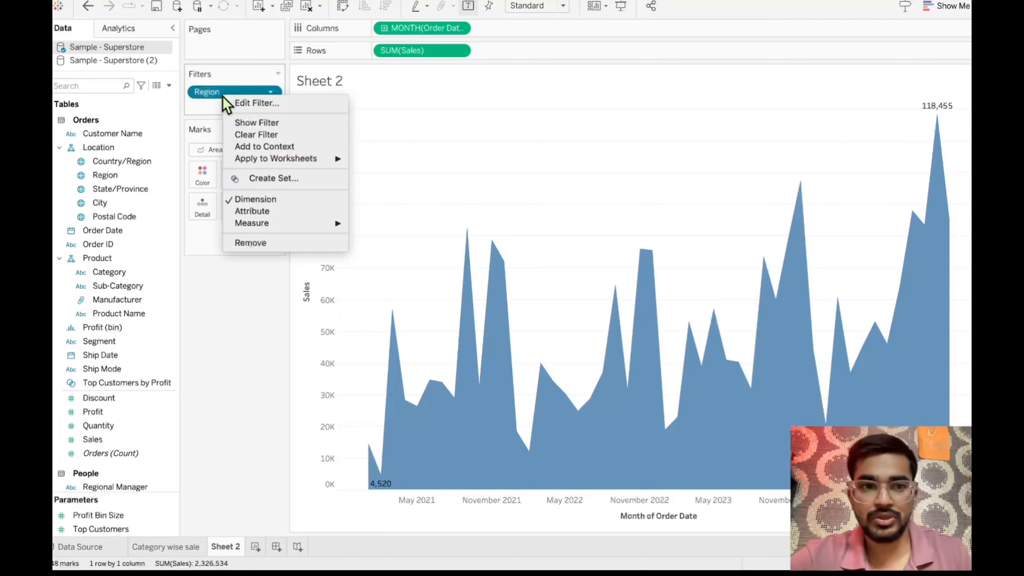
pyautogui.click(250, 123)
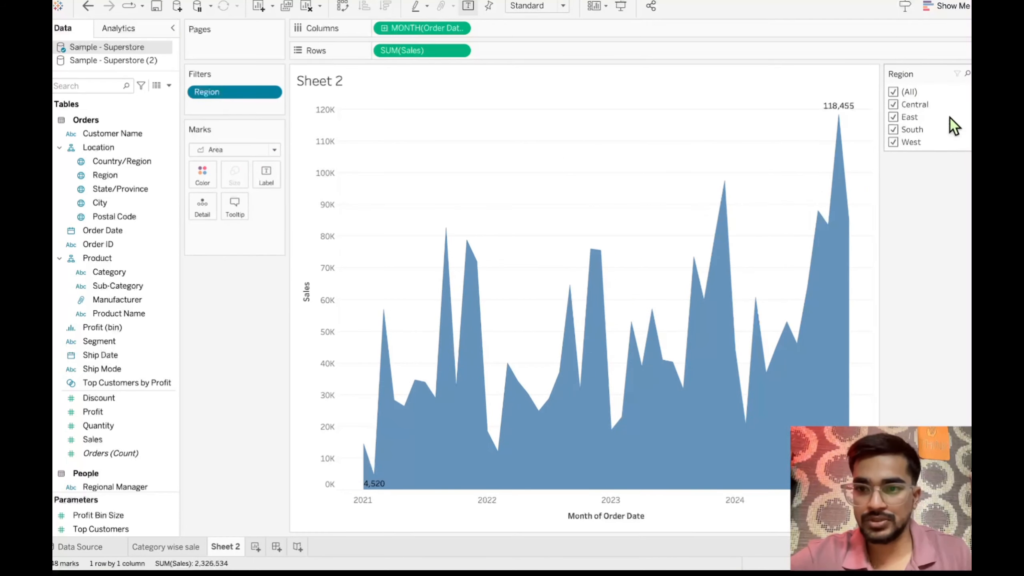
# - Clear all values in the Region filter and re-enable Central, East, South and West one at a time to compare sales
pyautogui.click(893, 92)
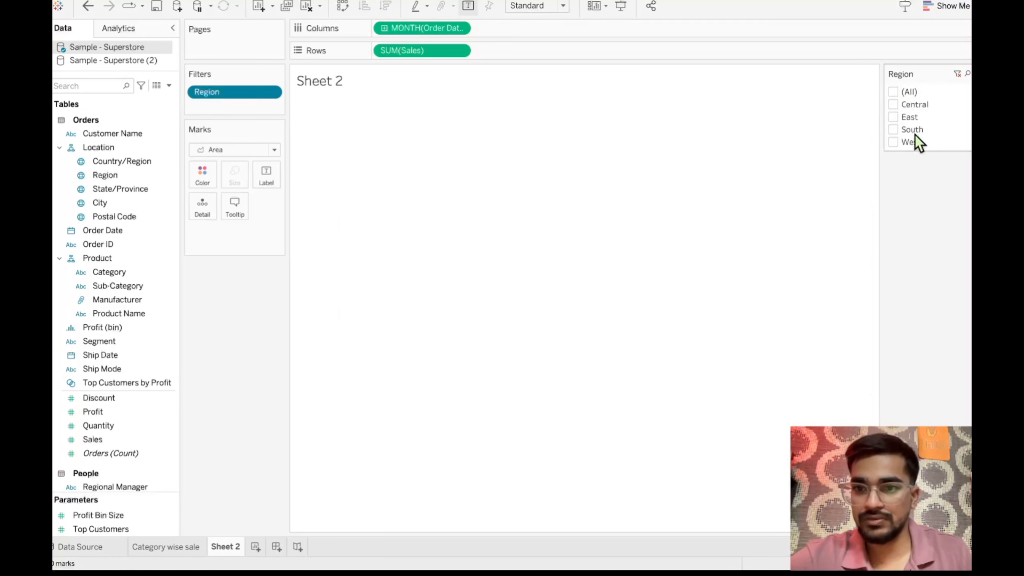
pyautogui.click(893, 104)
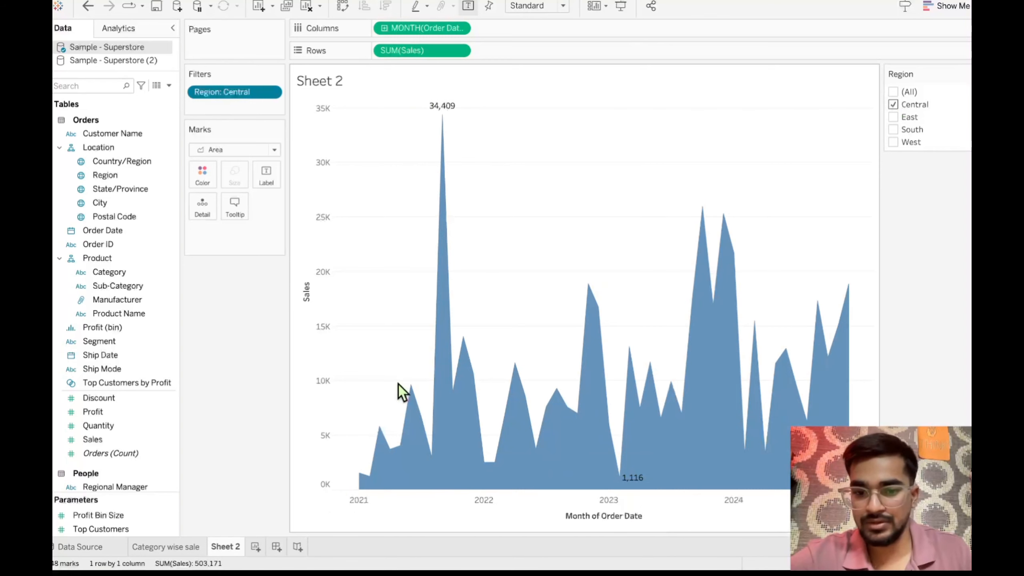
pyautogui.click(893, 117)
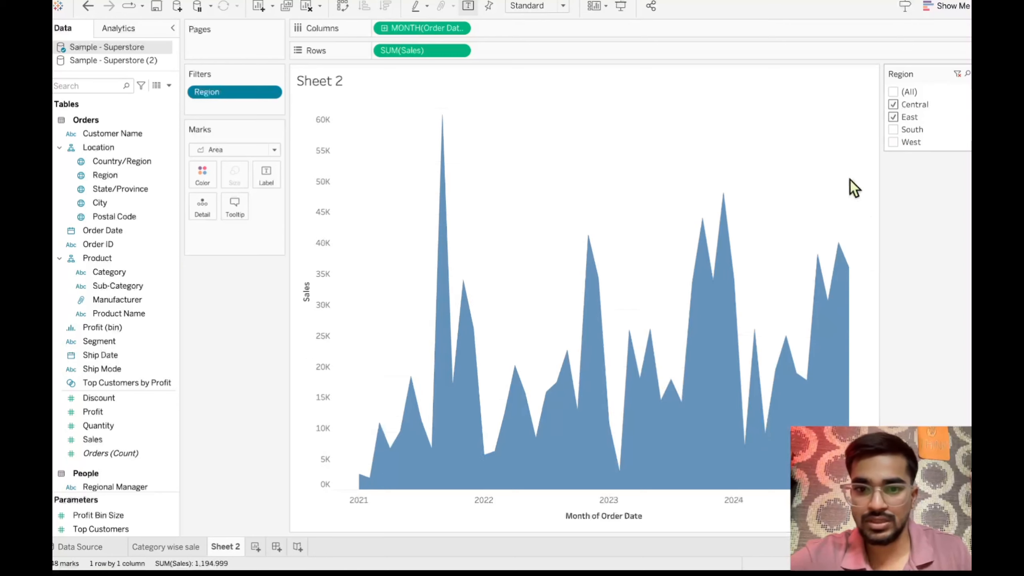
pyautogui.click(893, 130)
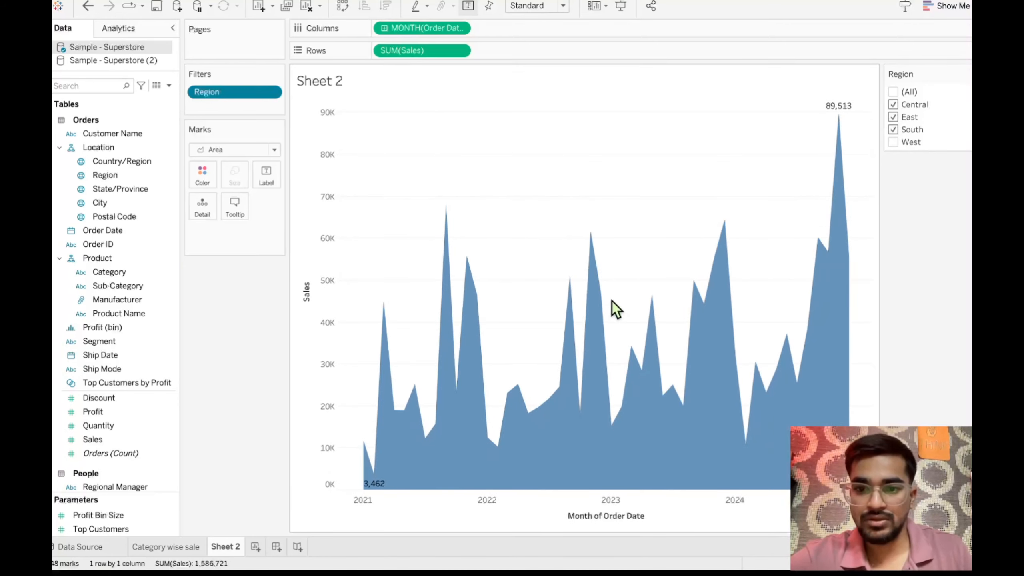
pyautogui.click(893, 142)
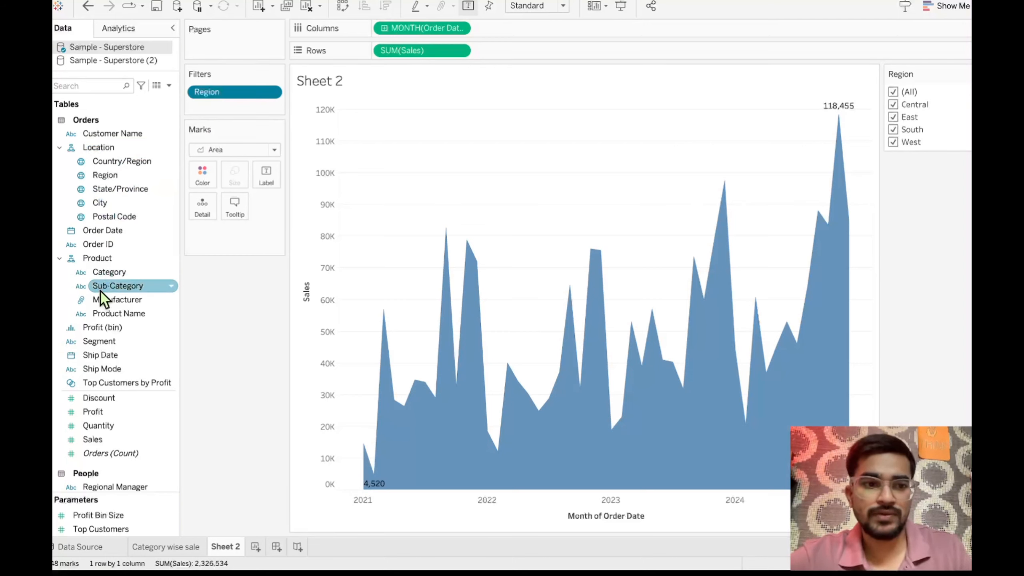
# - Add Category as a filter with all three values selected and show its filter control beside the chart
pyautogui.moveTo(120, 277); pyautogui.dragTo(224, 114)
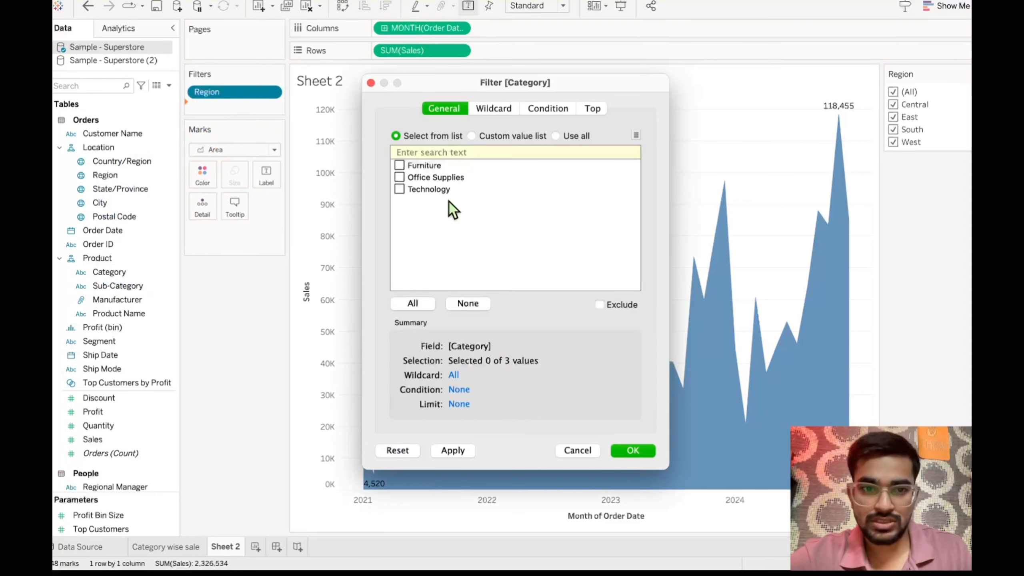
pyautogui.click(412, 303)
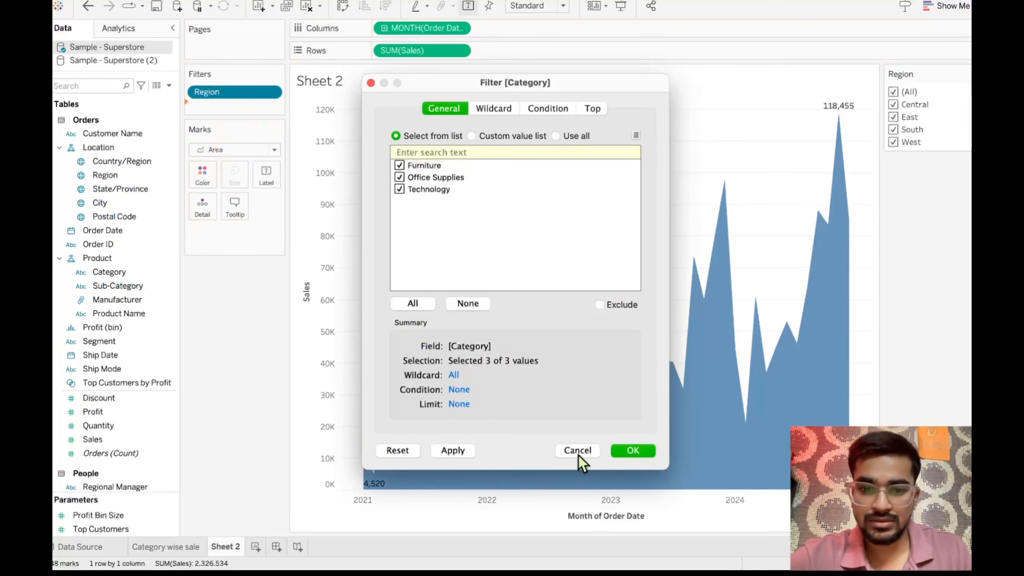
pyautogui.click(632, 449)
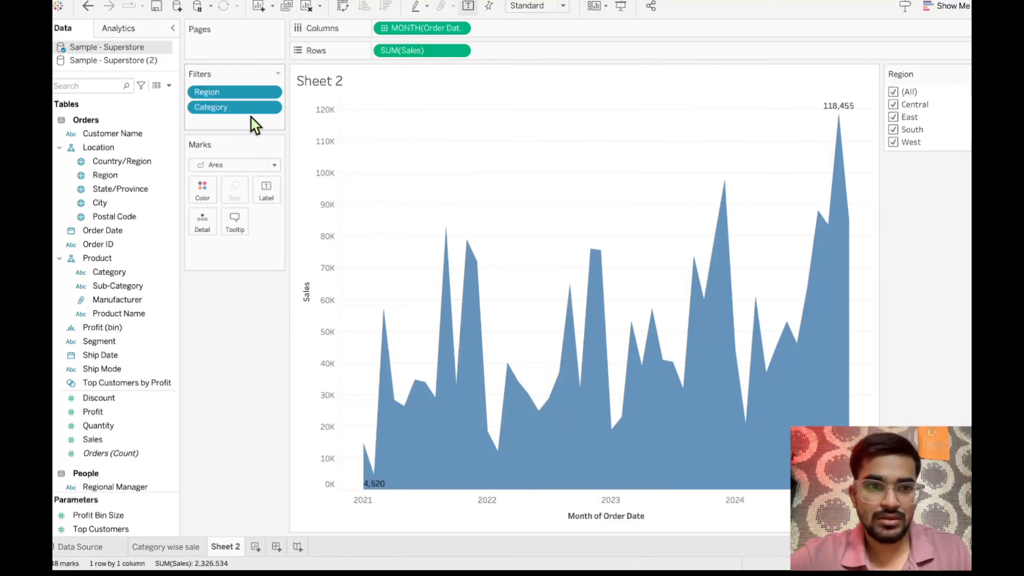
pyautogui.rightClick(256, 111)
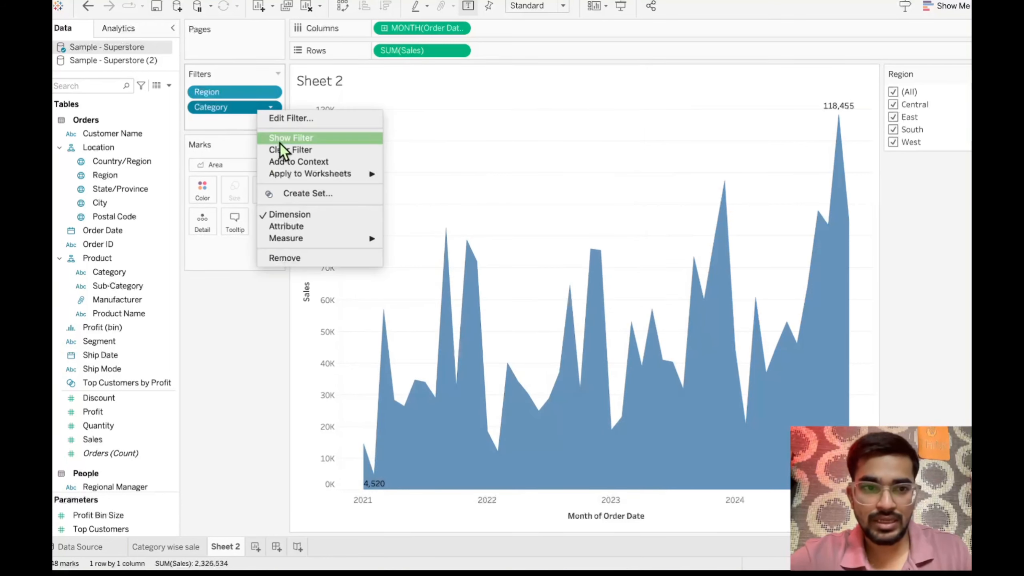
pyautogui.click(295, 138)
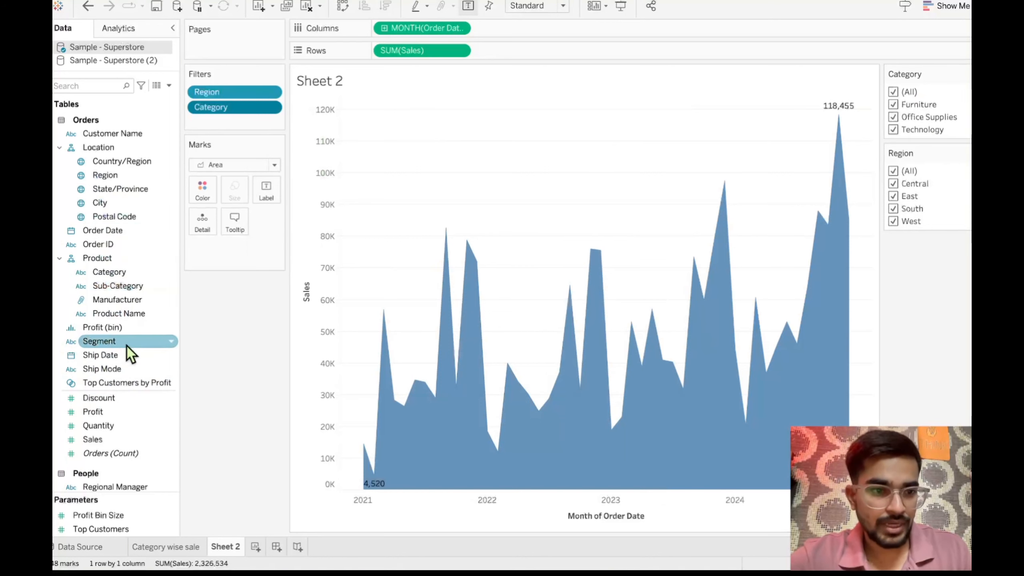
# - Add Segment as a filter with Consumer, Corporate and Home Office selected and show its filter control
pyautogui.moveTo(100, 341); pyautogui.dragTo(214, 127)
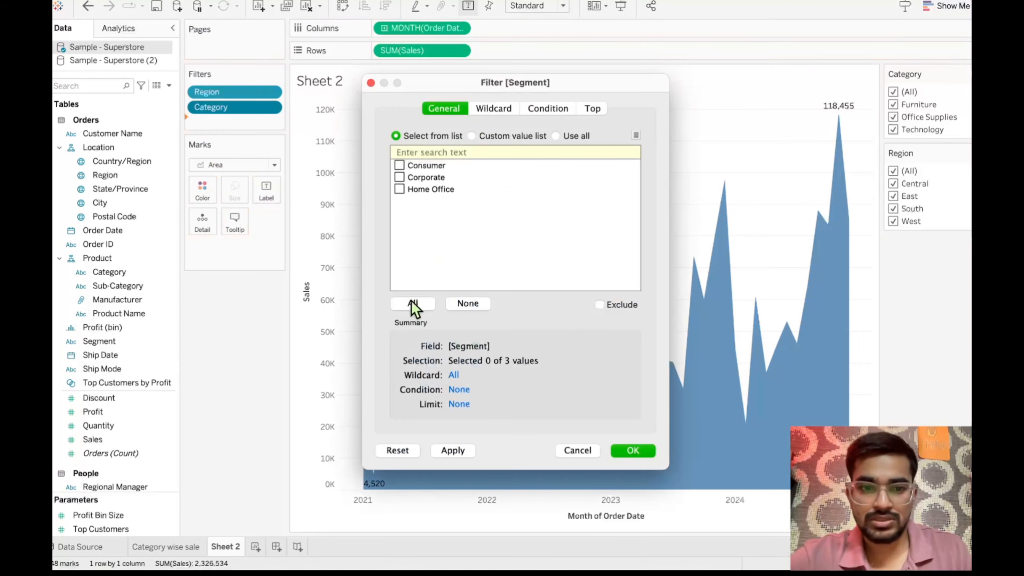
pyautogui.click(632, 450)
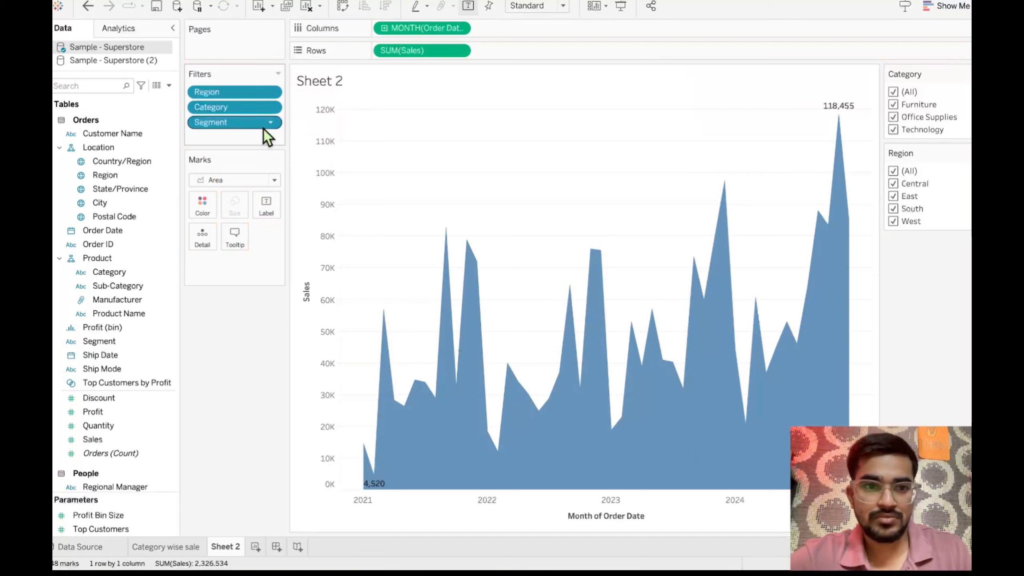
pyautogui.rightClick(264, 129)
pyautogui.click(294, 158)
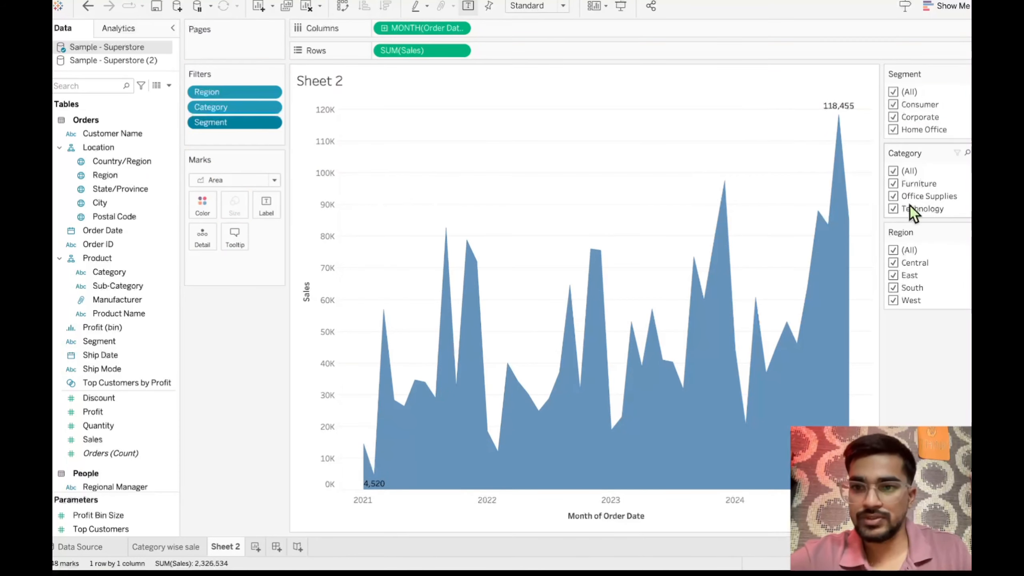
# - Narrow the area chart to the Consumer segment, the Furniture category and the Central region using the three filters
pyautogui.click(893, 93)
pyautogui.click(893, 105)
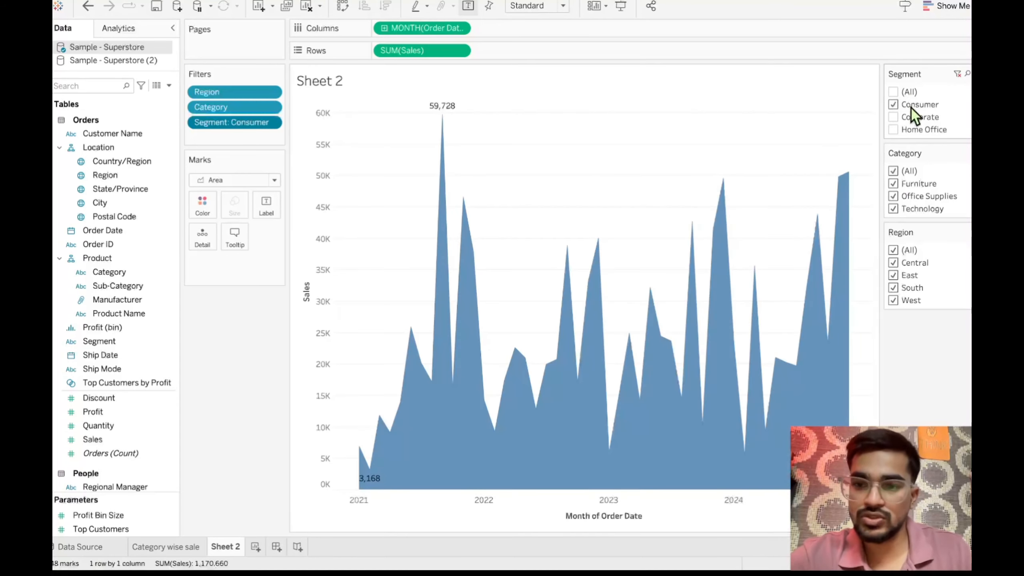
pyautogui.click(893, 172)
pyautogui.click(893, 184)
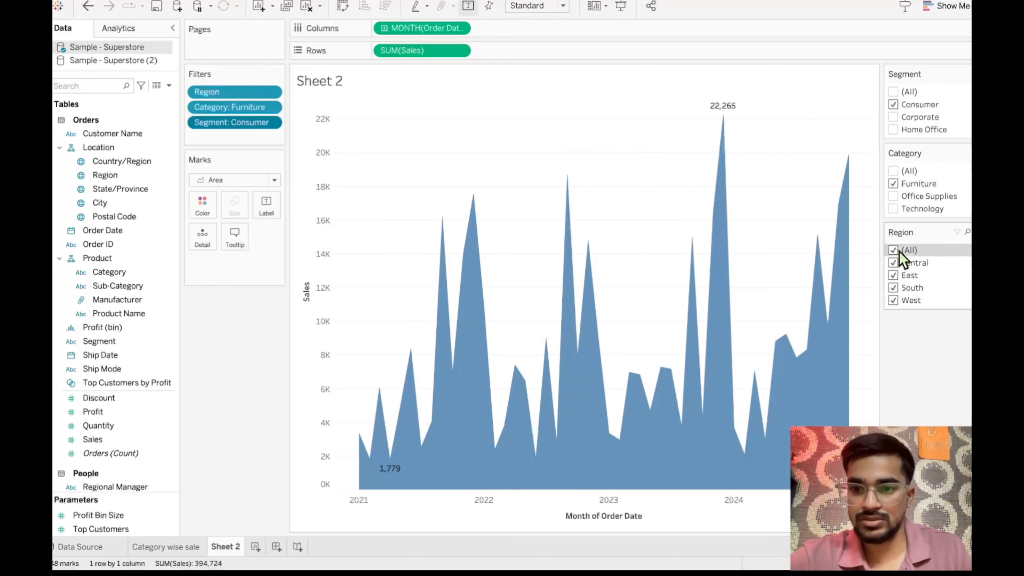
pyautogui.click(894, 262)
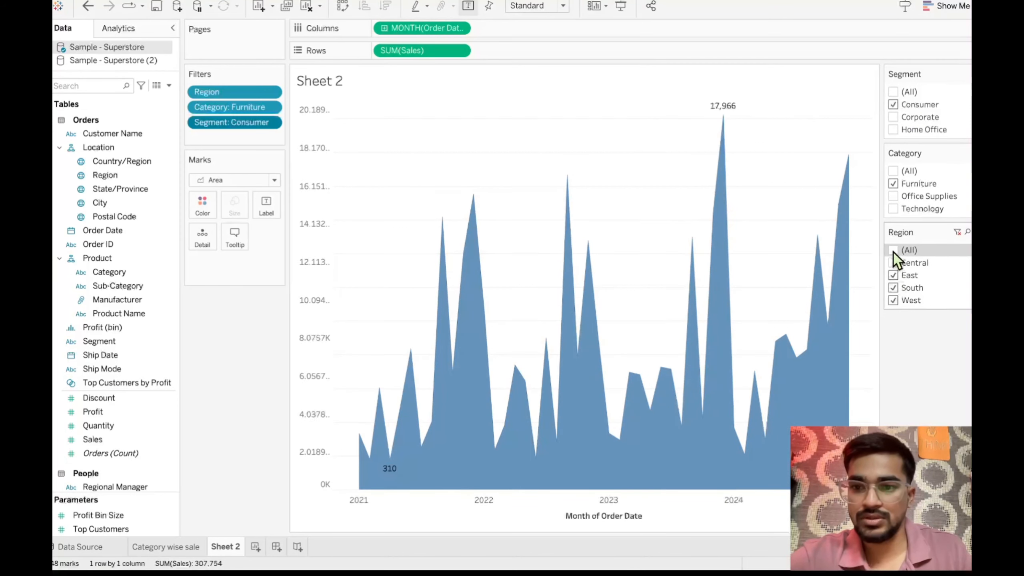
pyautogui.click(893, 250)
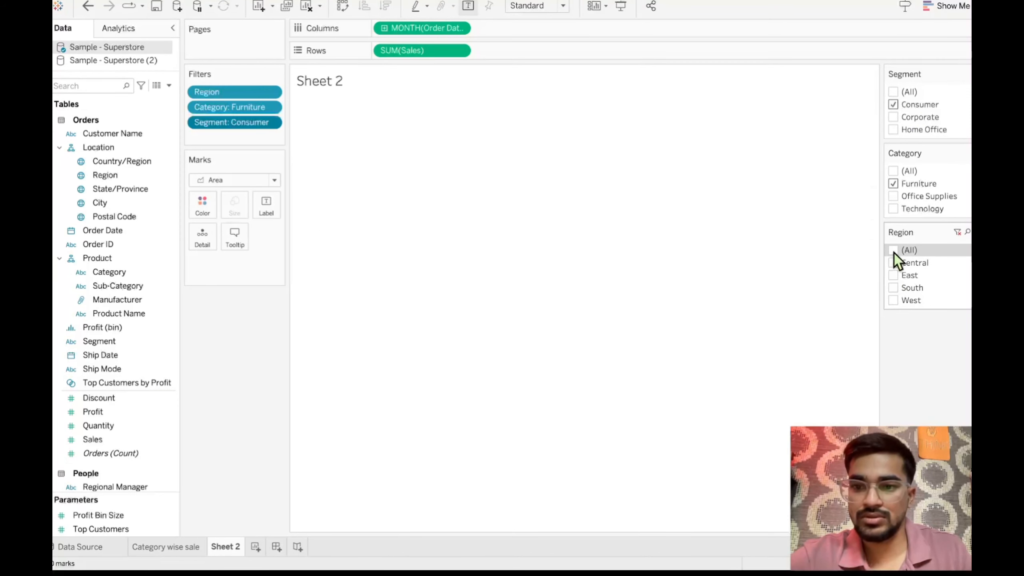
pyautogui.click(893, 263)
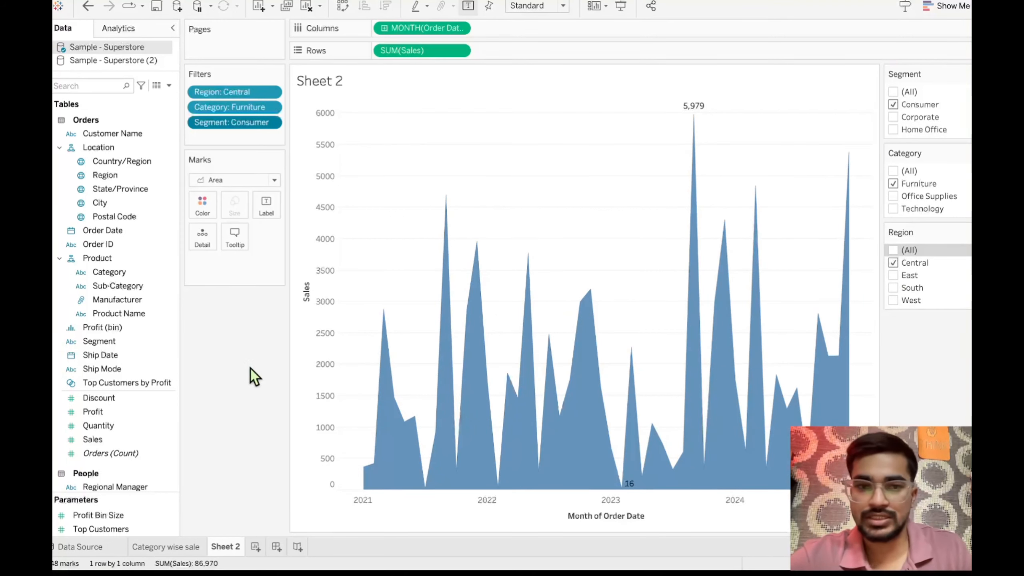
# - Reselect all values in the Segment, Category and Region filters
pyautogui.click(893, 92)
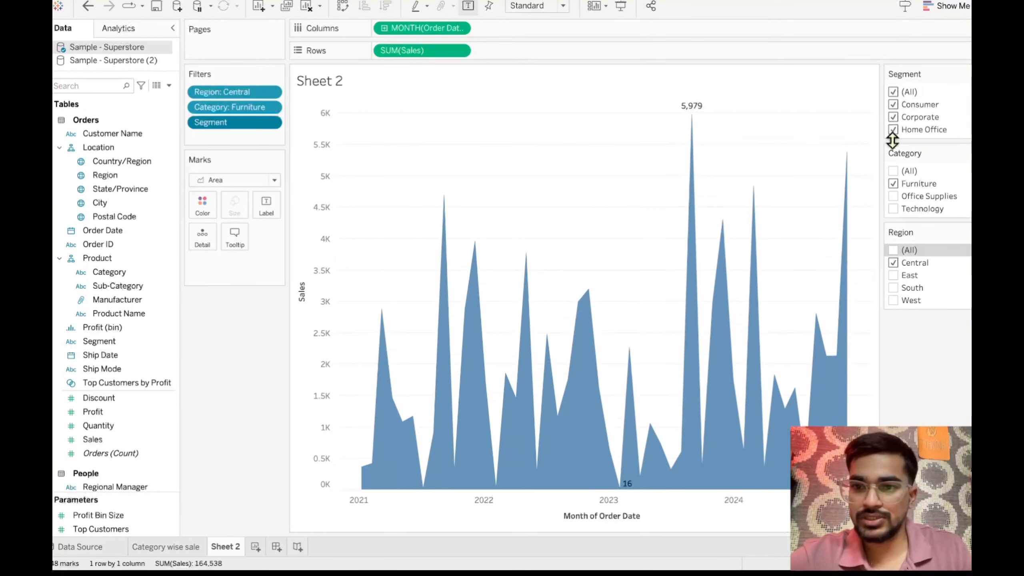
pyautogui.click(892, 171)
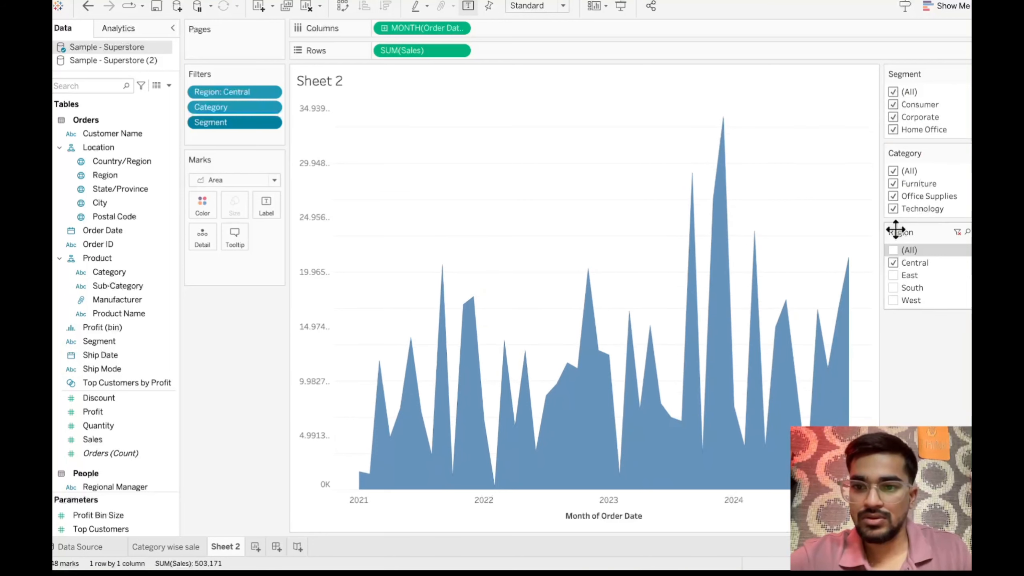
pyautogui.click(892, 250)
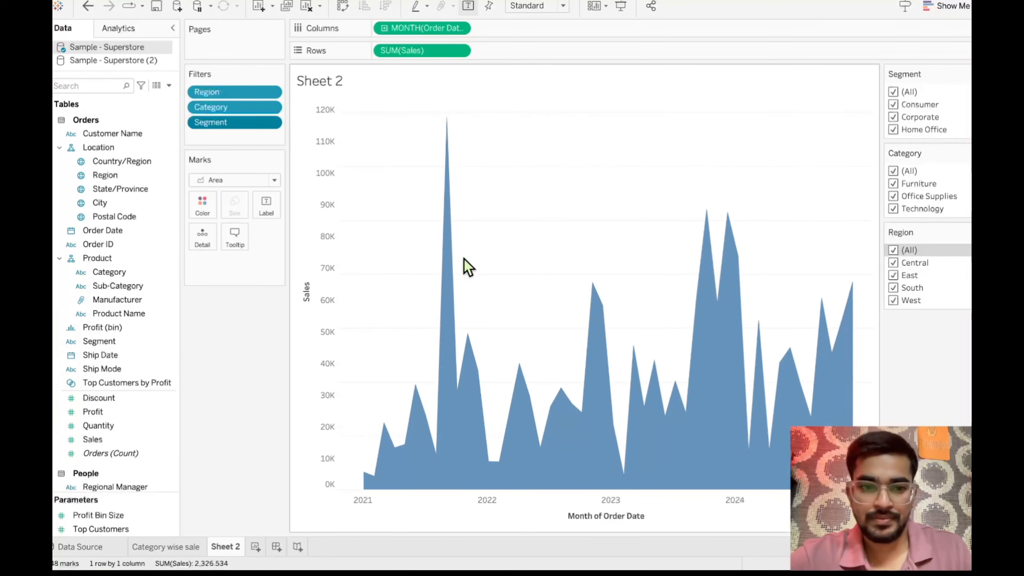
# - Rename Sheet 2 as "Monthly sales trendline"
pyautogui.doubleClick(227, 546)
pyautogui.write('Monthl')
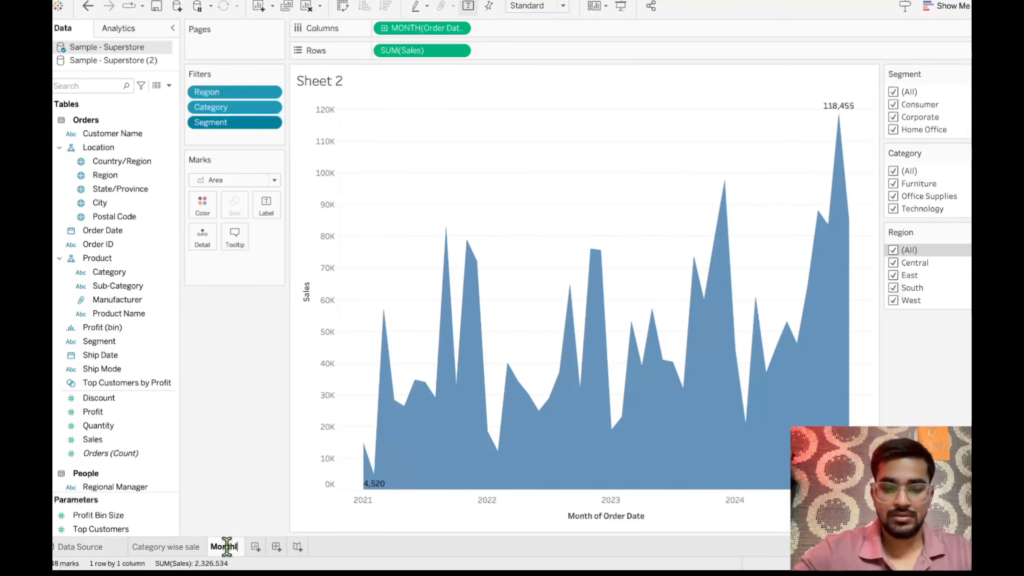
pyautogui.write('y sales')
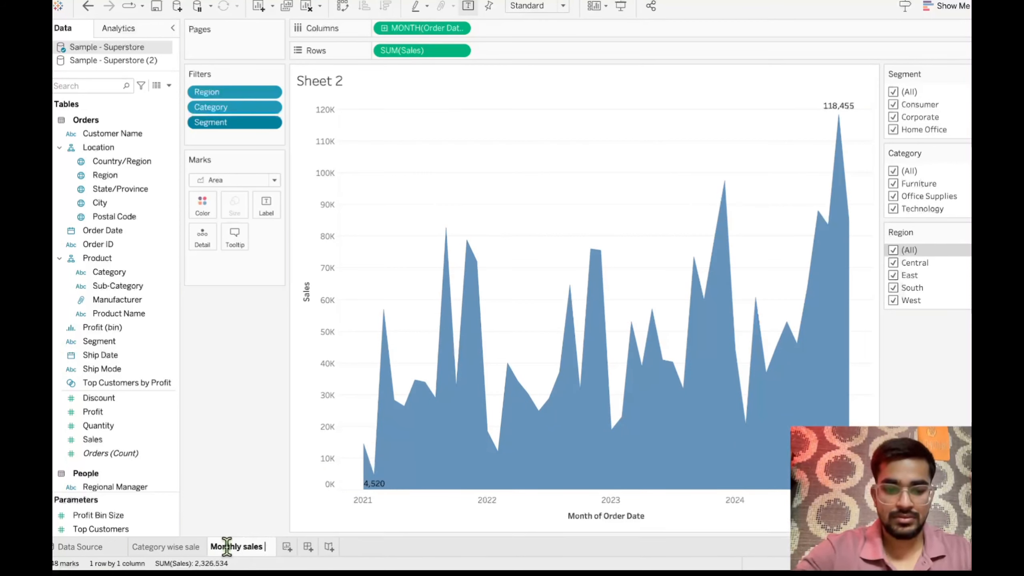
pyautogui.write(' trendline')
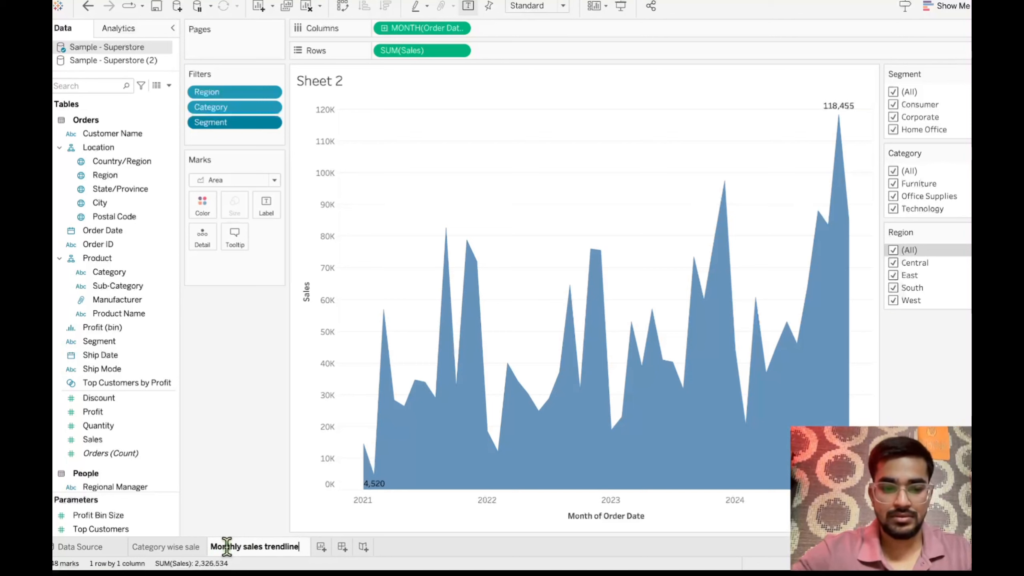
pyautogui.press('Return')
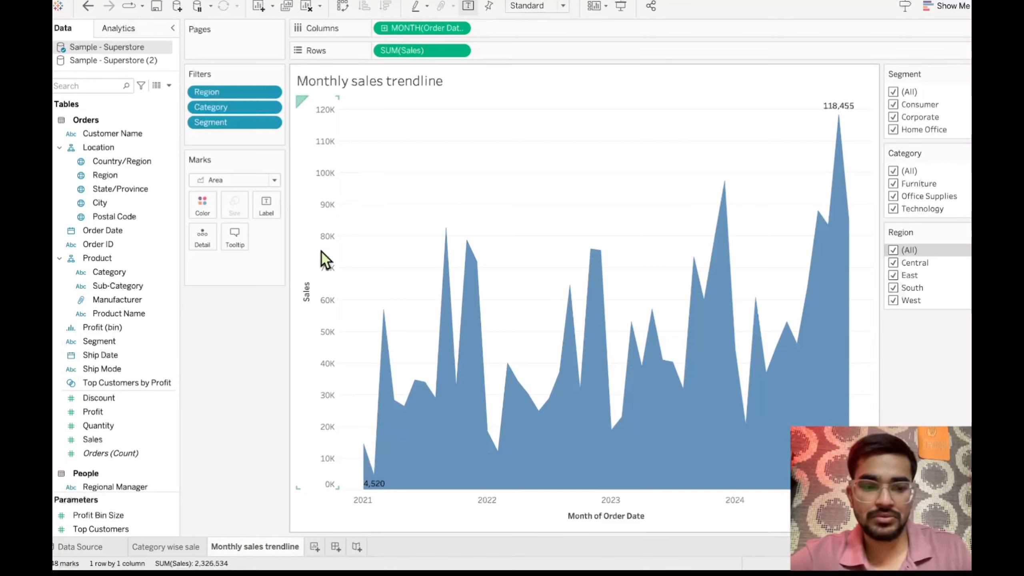
# - Add a new worksheet after the monthly sales sheet, and review the Category wise sale chart before returning to it
pyautogui.click(318, 550)
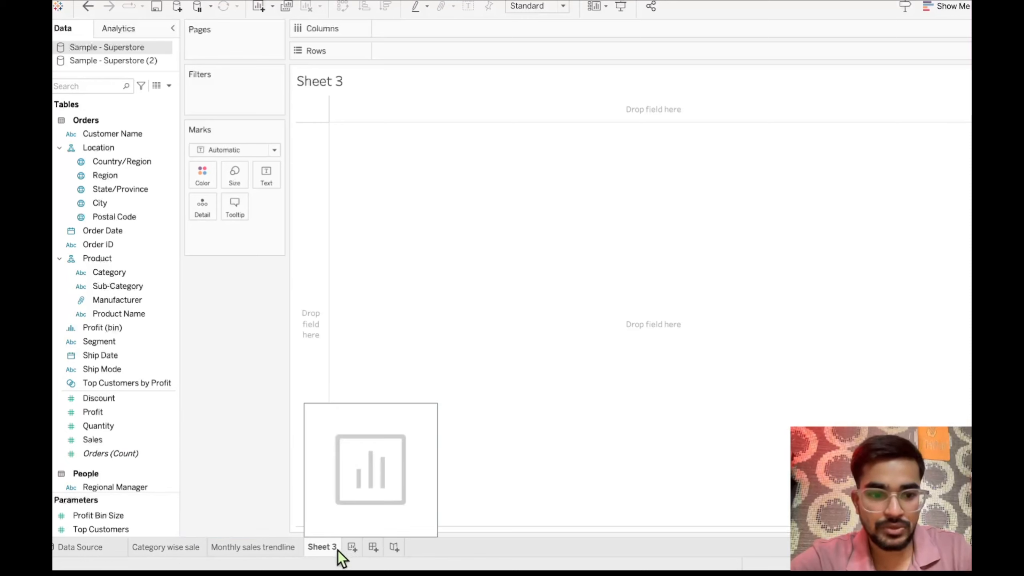
pyautogui.click(167, 556)
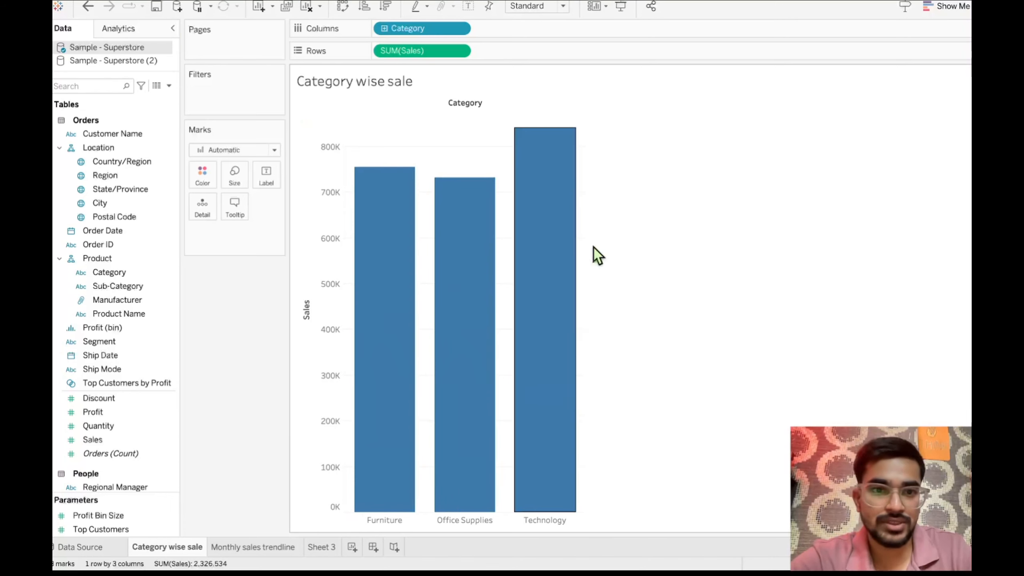
pyautogui.click(323, 547)
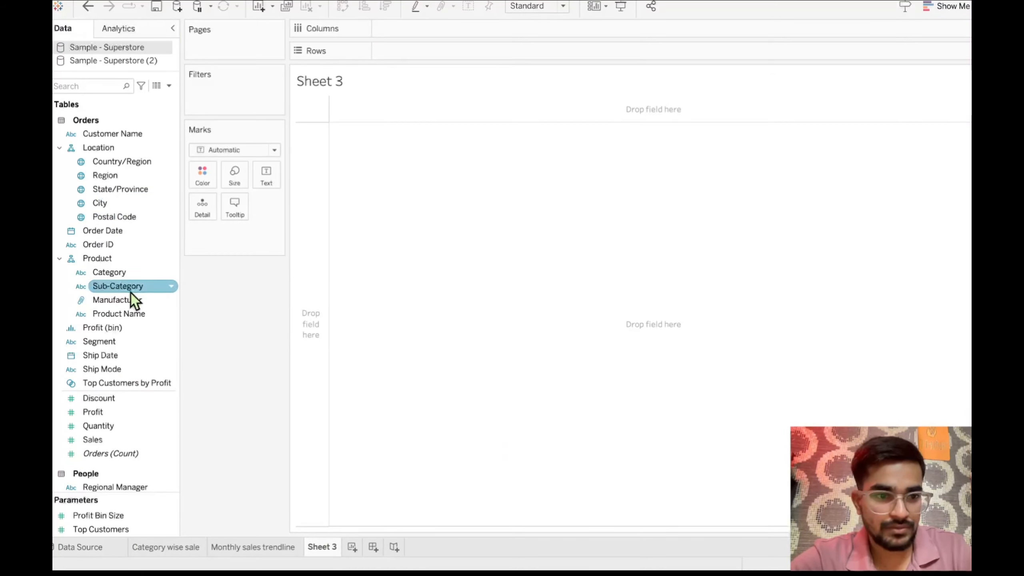
# - Build a bar chart on Sheet 3 with Sales in rows and Sub-Category in columns
pyautogui.moveTo(130, 287); pyautogui.dragTo(415, 46)
pyautogui.moveTo(422, 45); pyautogui.dragTo(432, 37)
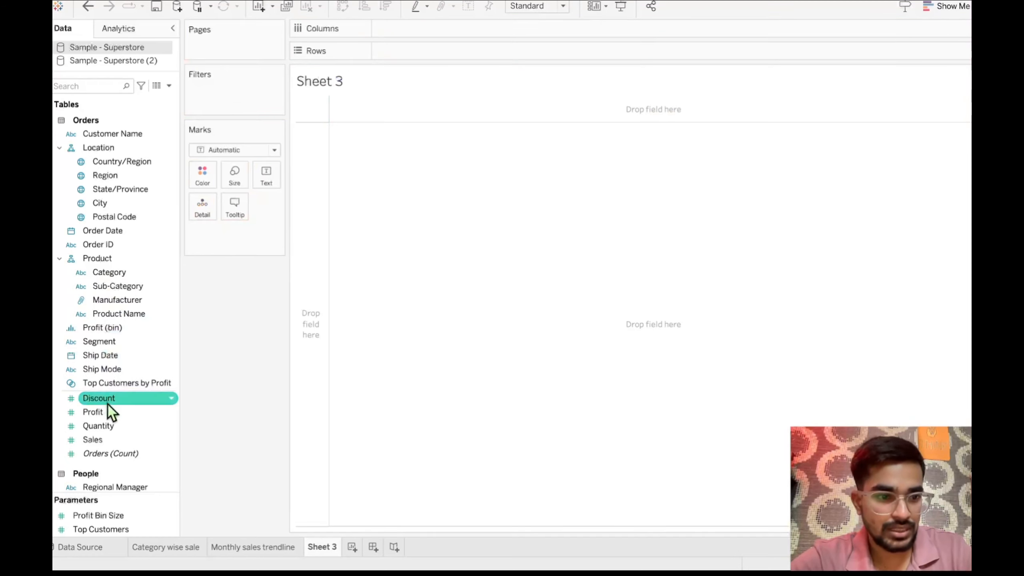
pyautogui.moveTo(104, 443)
pyautogui.mouseDown()
pyautogui.moveTo(413, 47)
pyautogui.moveTo(405, 53)
pyautogui.mouseUp()
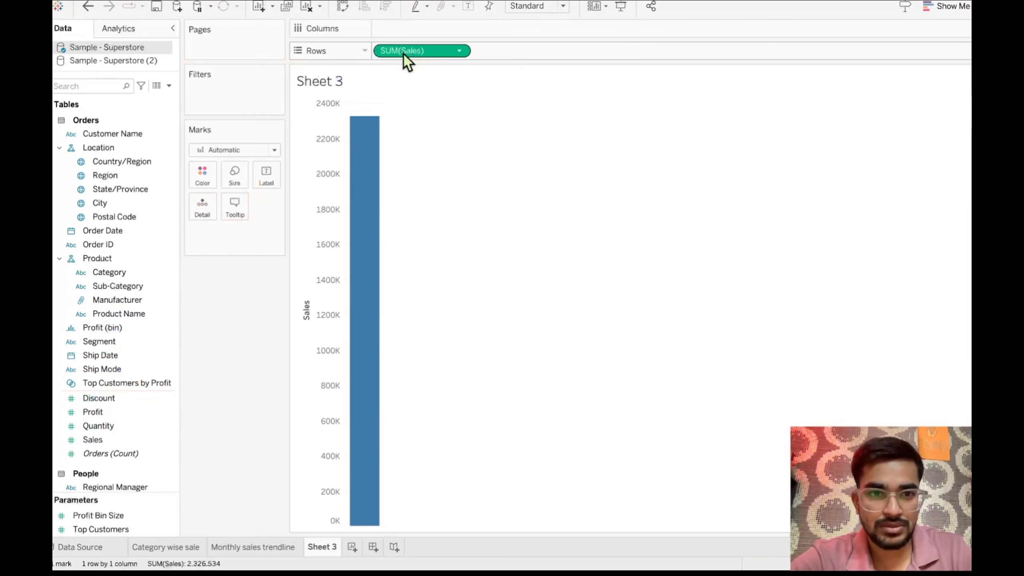
pyautogui.moveTo(122, 287); pyautogui.dragTo(413, 32)
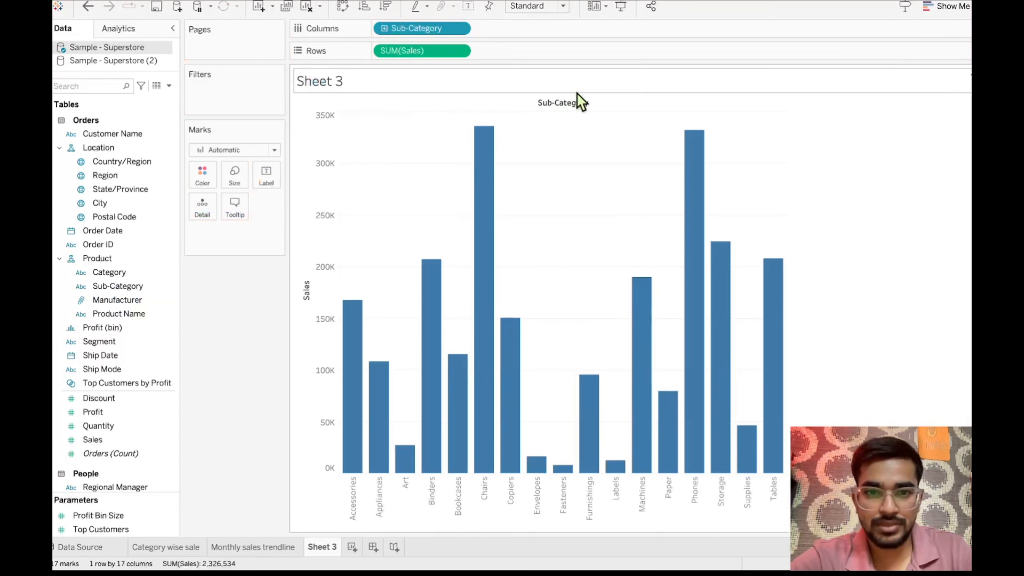
# - Convert the Sub-Category sales bars on Sheet 3 into a packed bubble chart
pyautogui.click(185, 548)
pyautogui.click(325, 548)
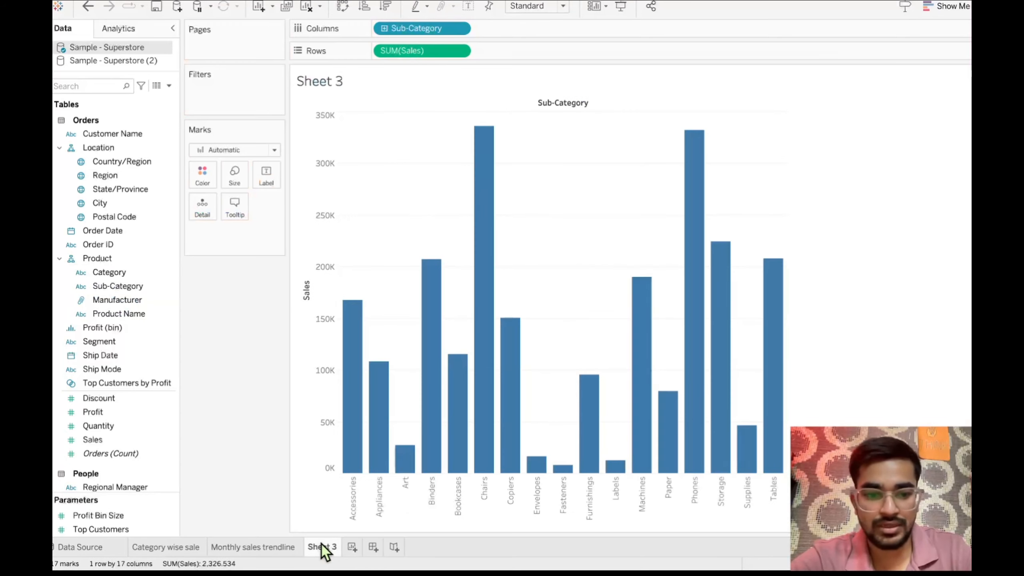
pyautogui.click(943, 8)
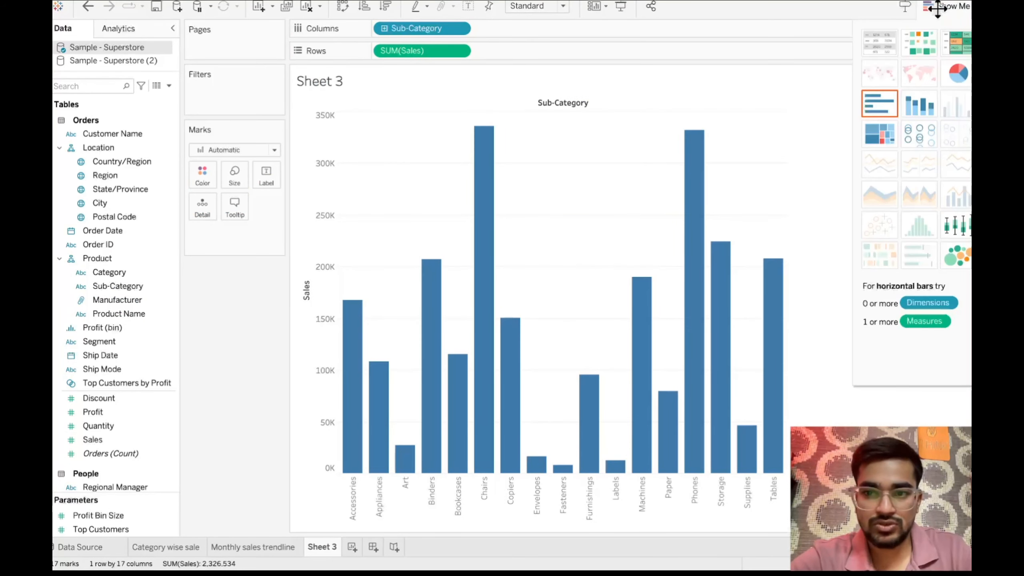
pyautogui.click(962, 253)
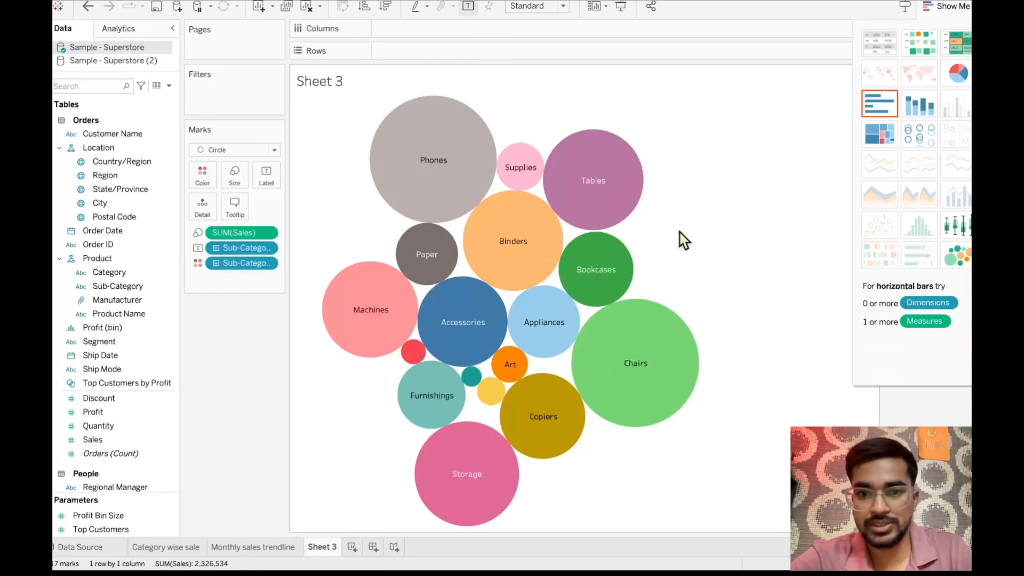
# - Compare the sales tooltips of the Sub-Category bubbles, including Appliances, Phones, Chairs, Storage, Tables and Machines
pyautogui.moveTo(586, 272)
pyautogui.moveTo(455, 185)
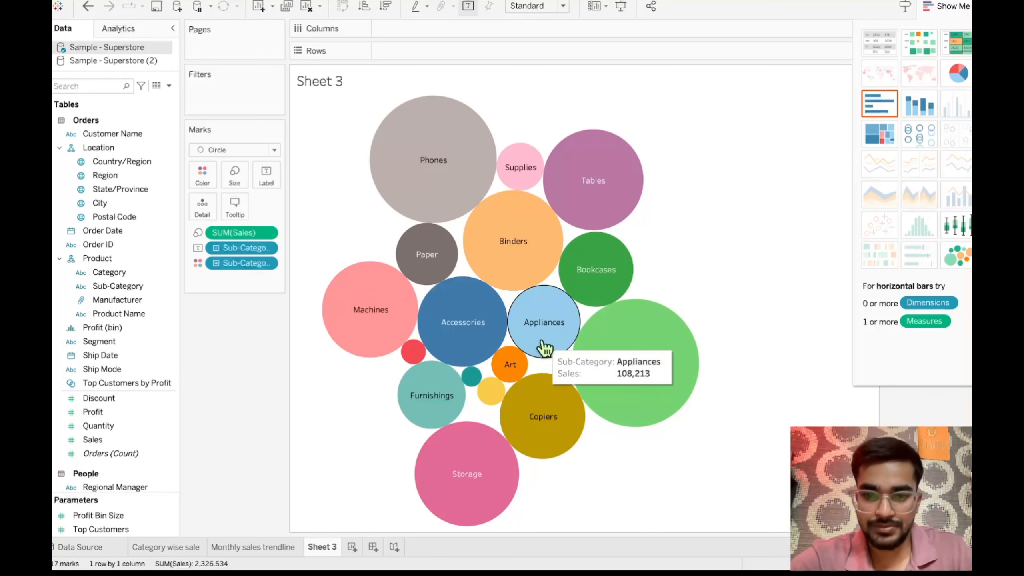
pyautogui.moveTo(630, 347)
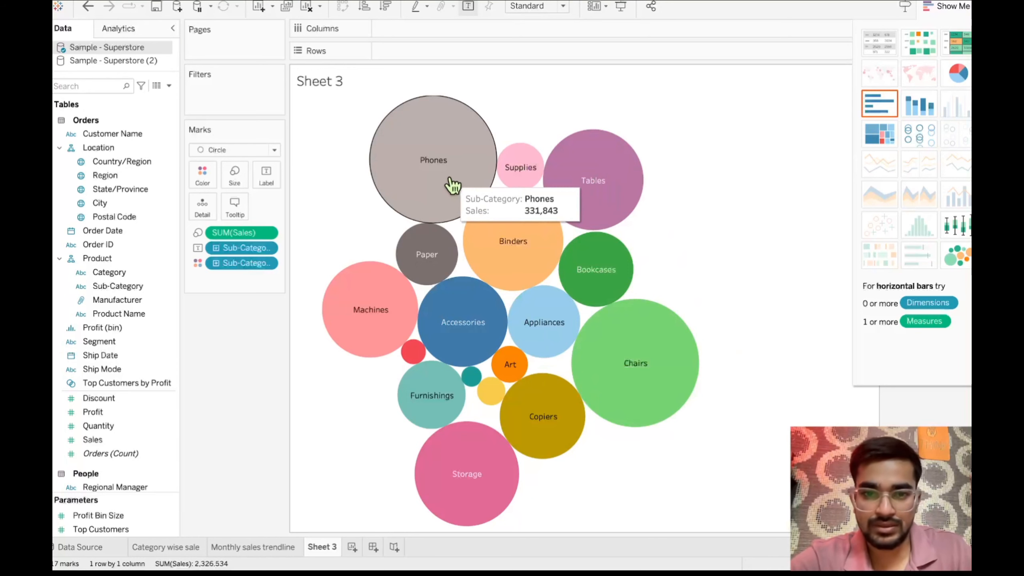
pyautogui.moveTo(659, 382)
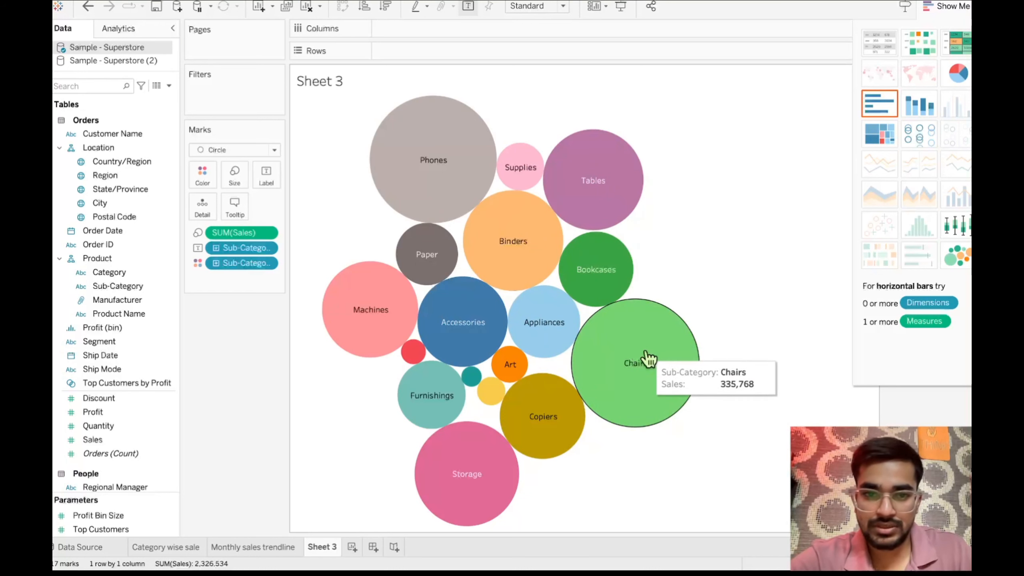
pyautogui.moveTo(457, 487)
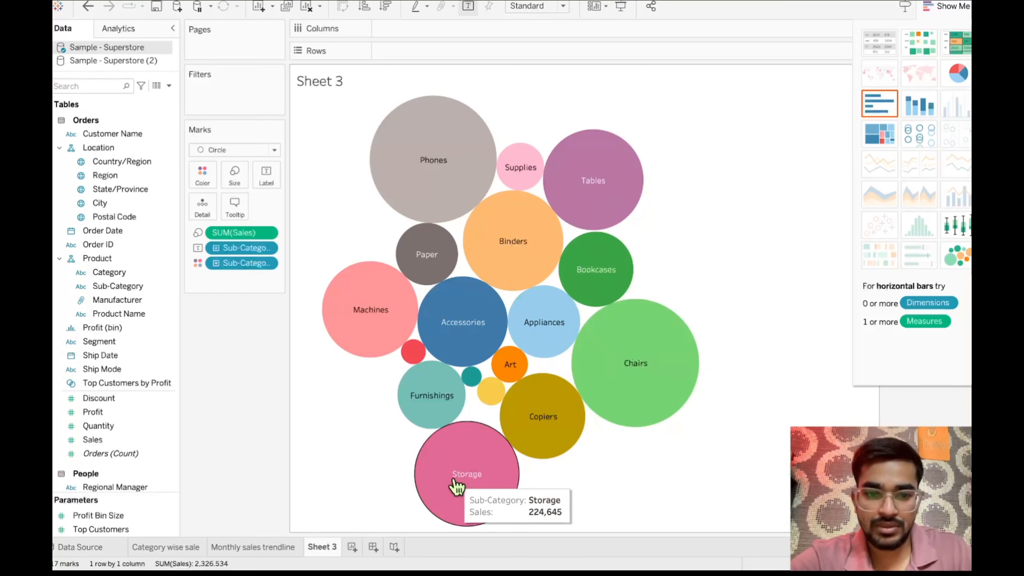
pyautogui.moveTo(587, 184)
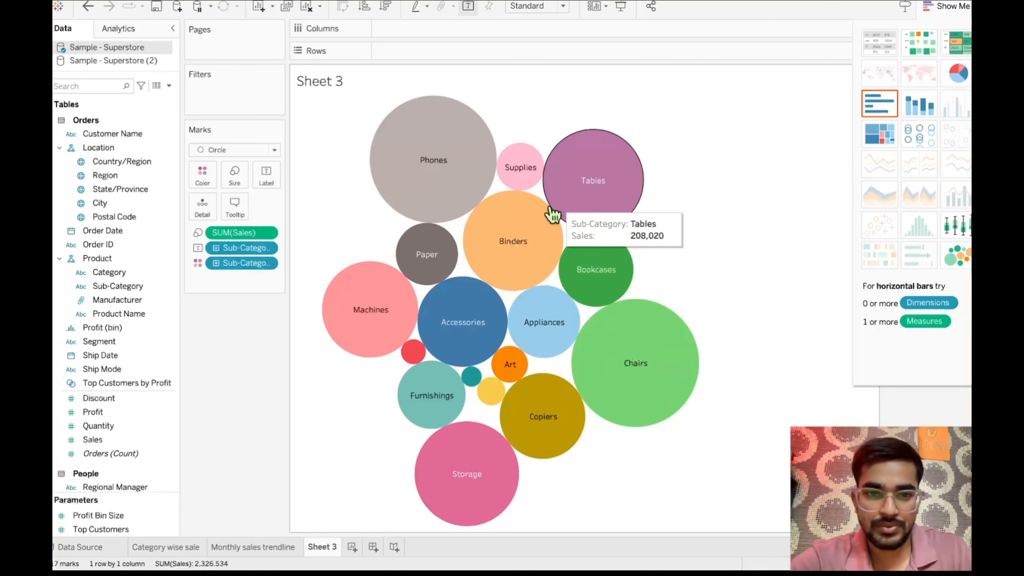
pyautogui.moveTo(501, 257)
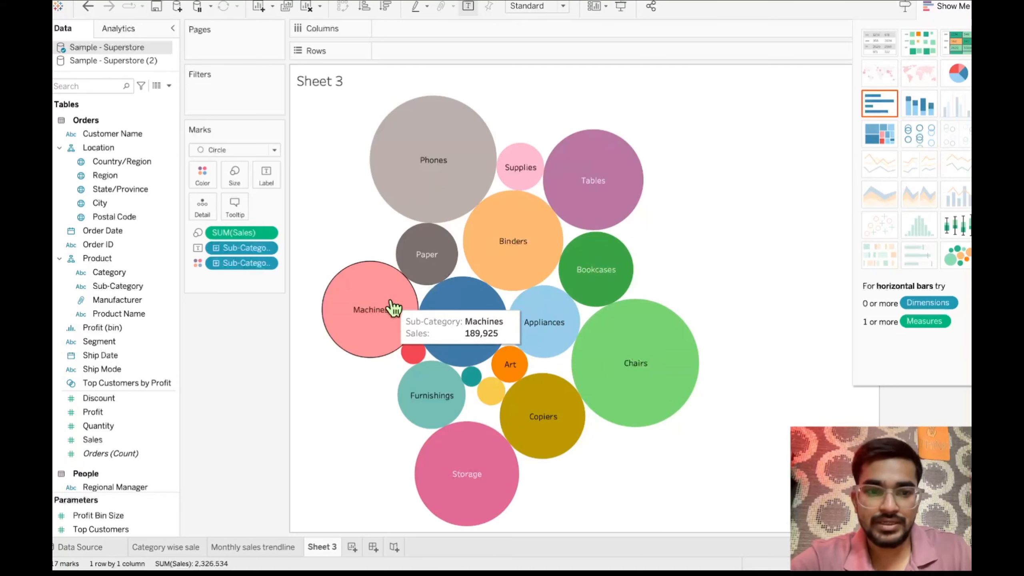
# - Rename the Sheet 3 bubble chart worksheet as "Subcategory wise sales"
pyautogui.moveTo(476, 351)
pyautogui.moveTo(412, 349)
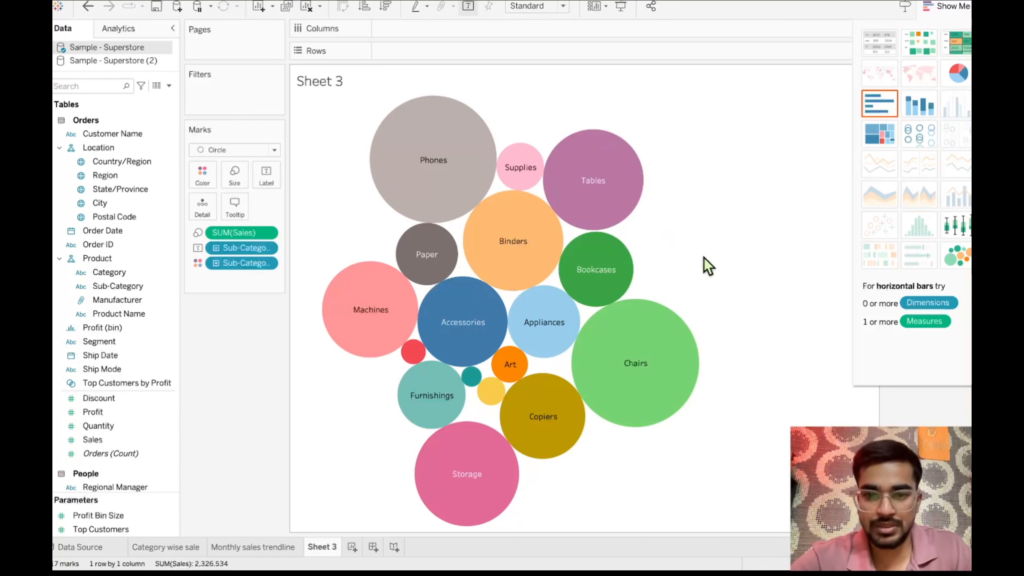
pyautogui.moveTo(601, 220)
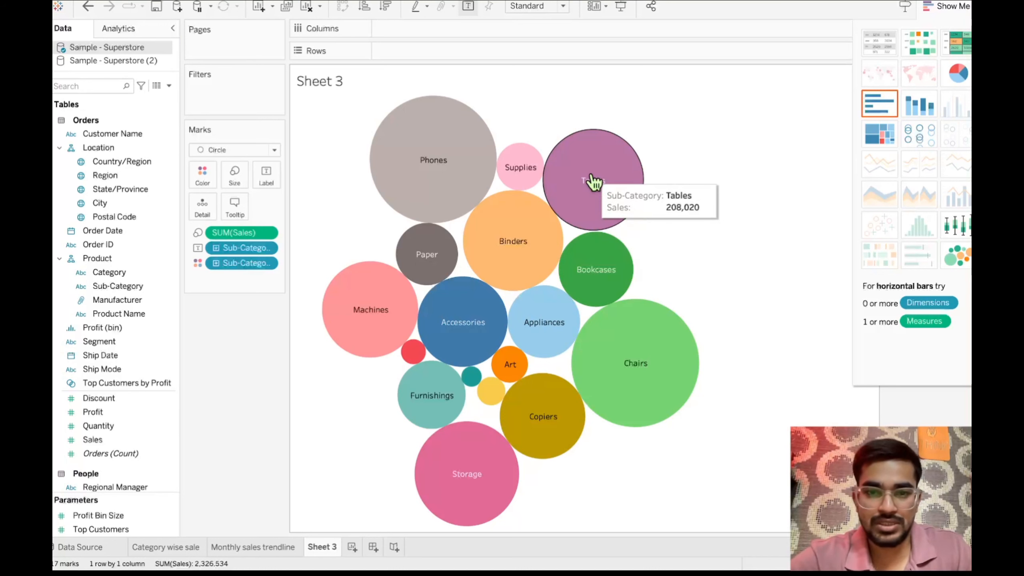
pyautogui.doubleClick(321, 547)
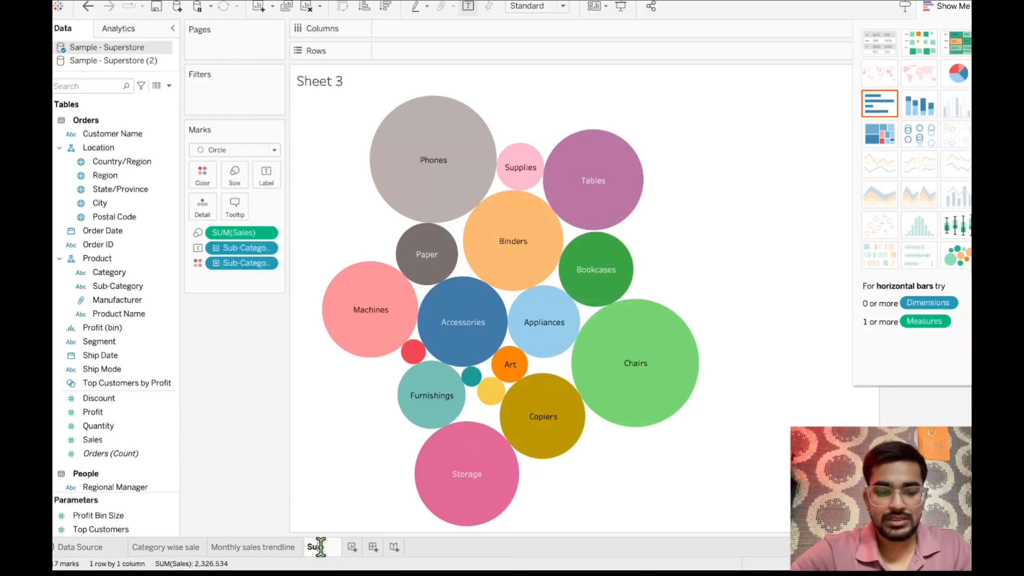
pyautogui.write('Sub-categor')
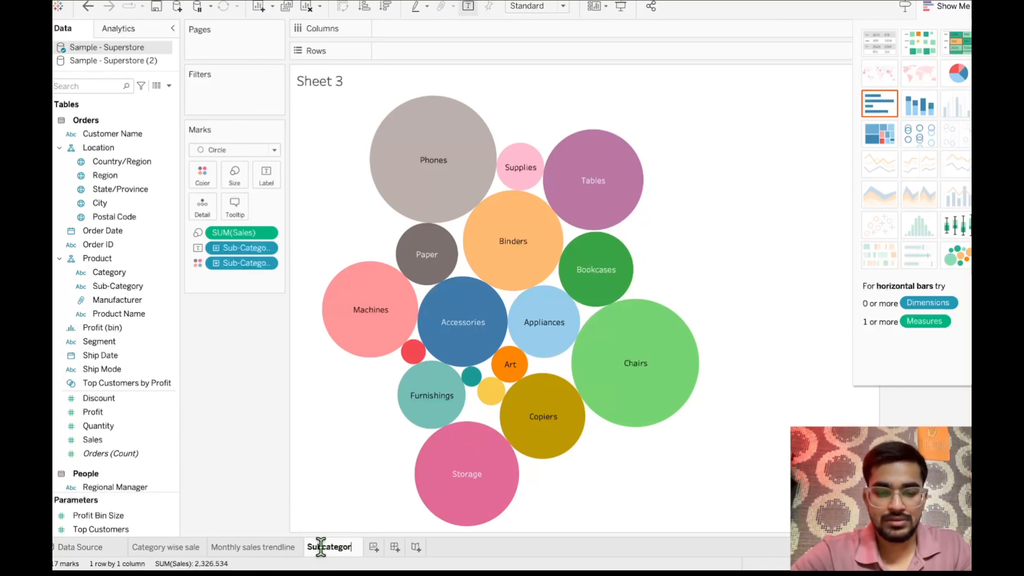
pyautogui.write('y wise')
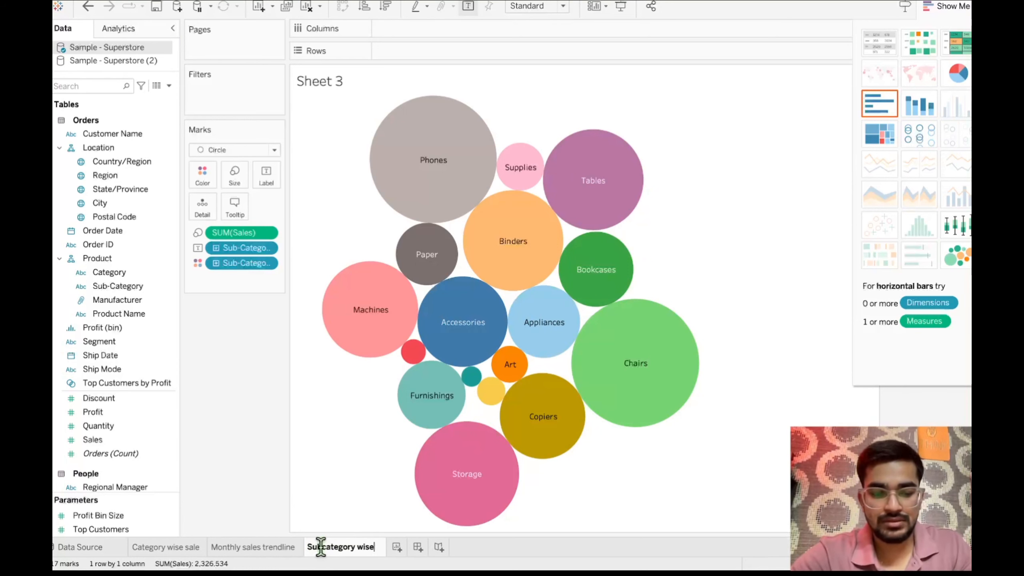
pyautogui.write(' sales')
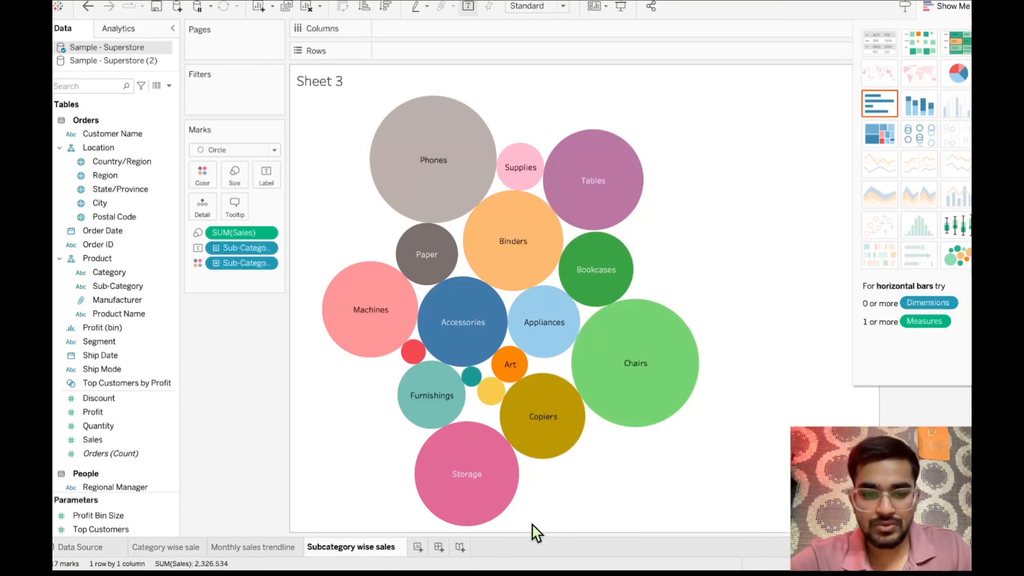
pyautogui.press('Return')
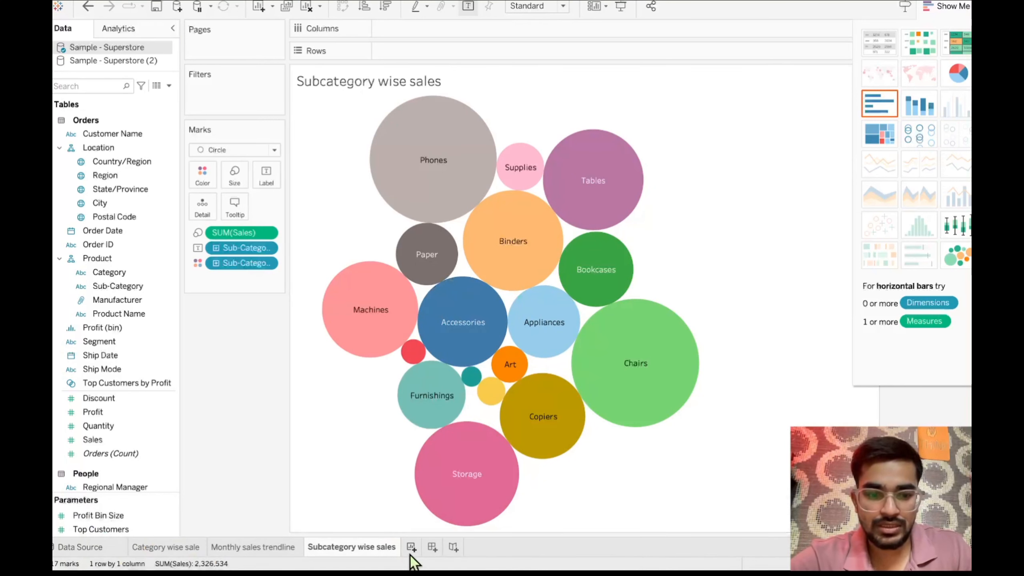
# - Add a new worksheet after Subcategory wise sales, and review the Category wise sale and Monthly sales trendline charts
pyautogui.click(411, 549)
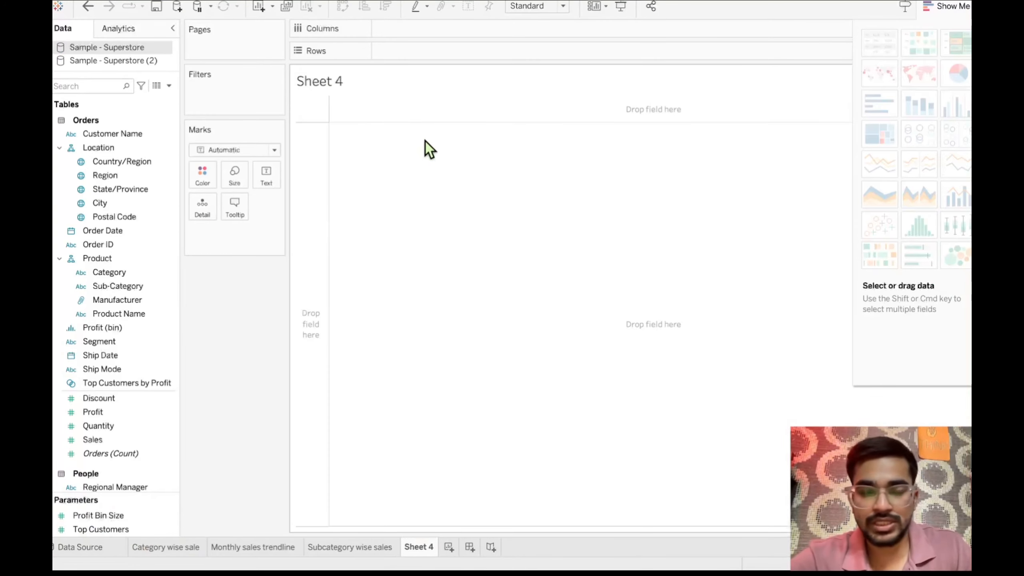
pyautogui.click(179, 548)
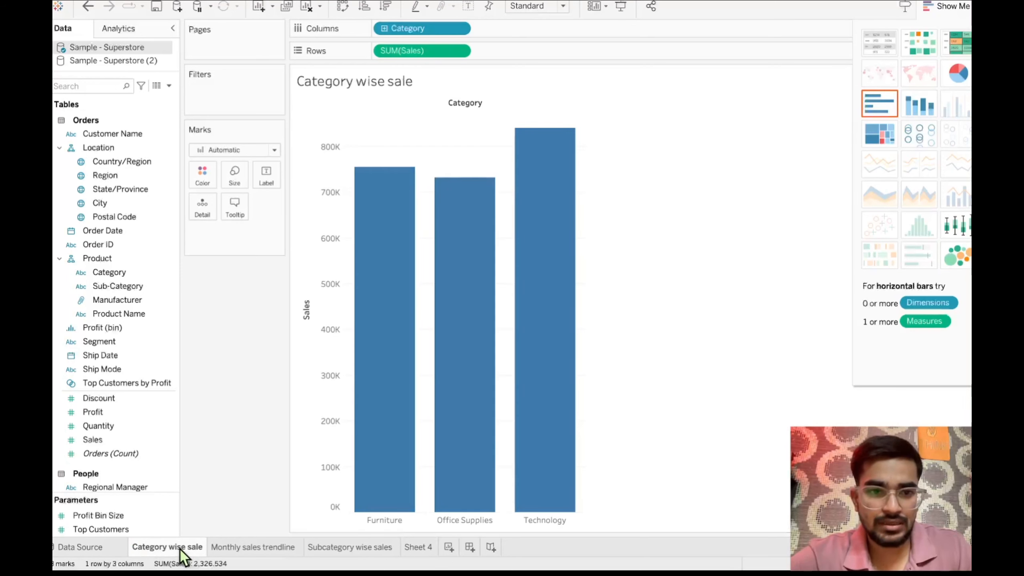
pyautogui.click(246, 550)
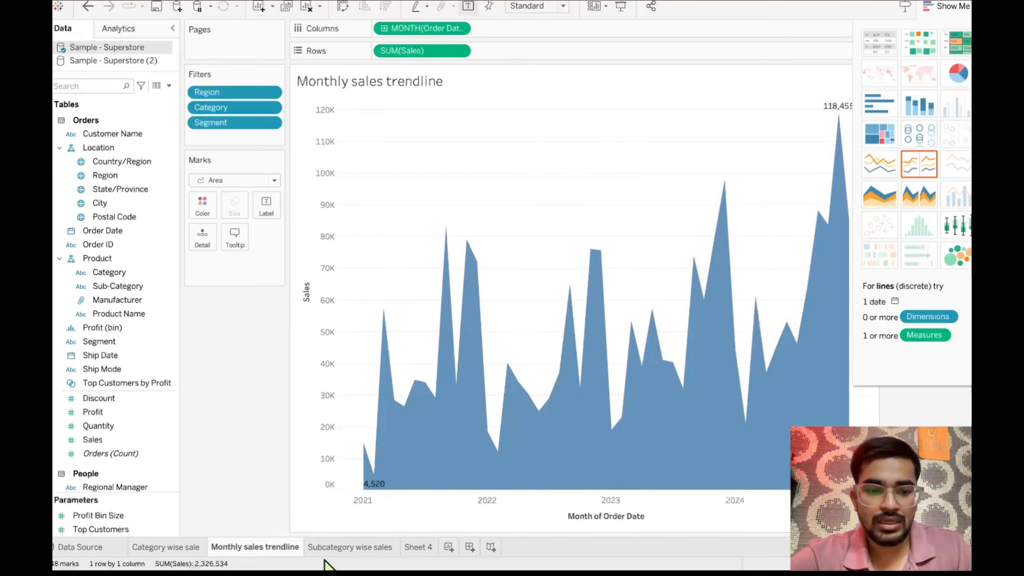
# - Try the Line mark type on the Monthly sales trendline chart and restore its Area marks
pyautogui.click(250, 188)
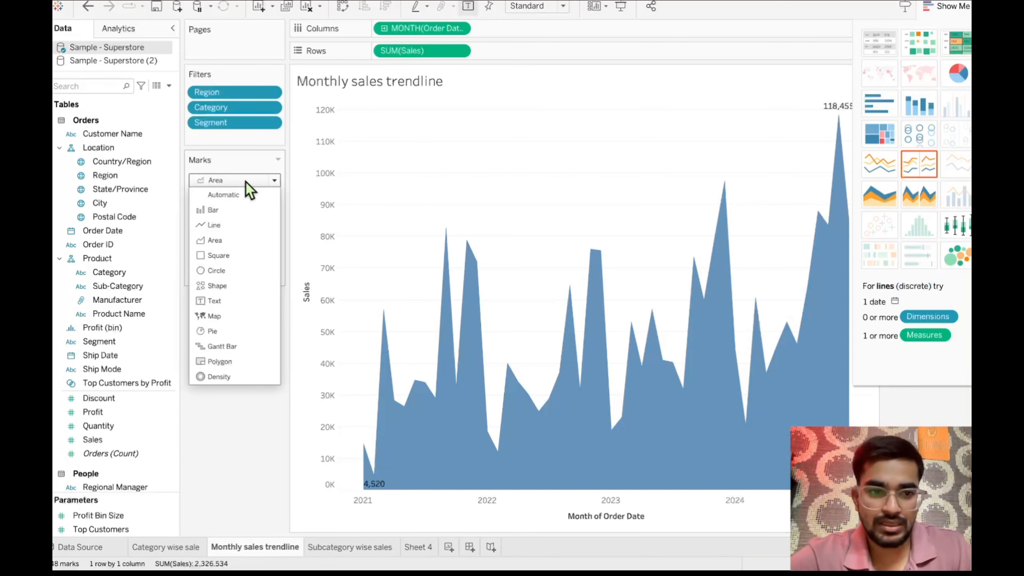
pyautogui.click(213, 225)
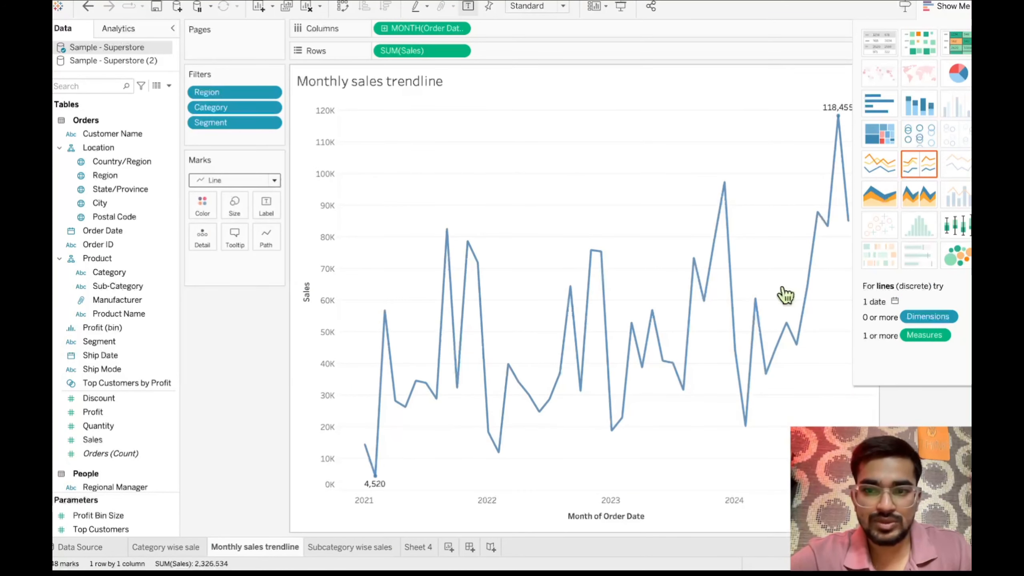
pyautogui.click(273, 182)
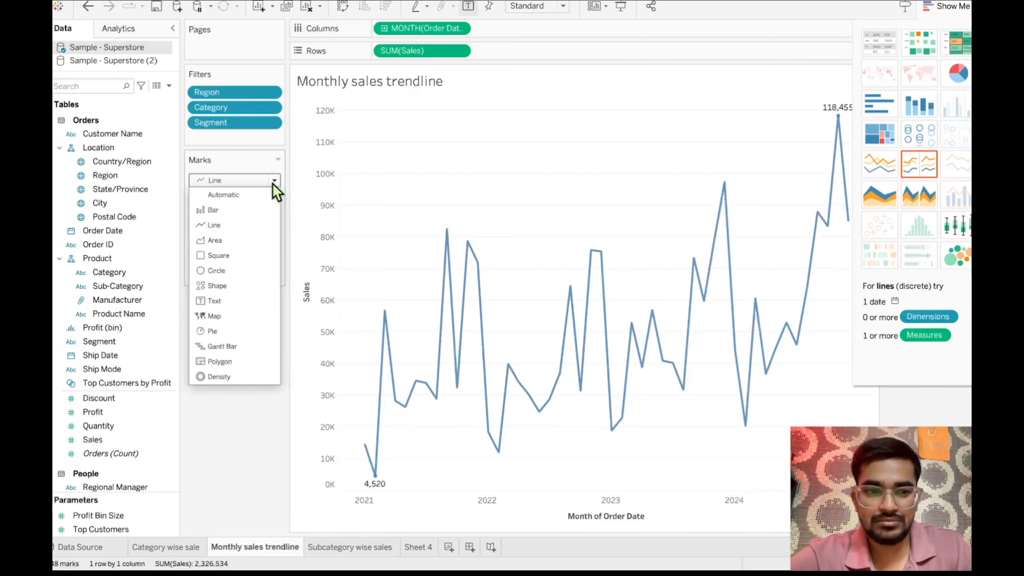
pyautogui.click(229, 242)
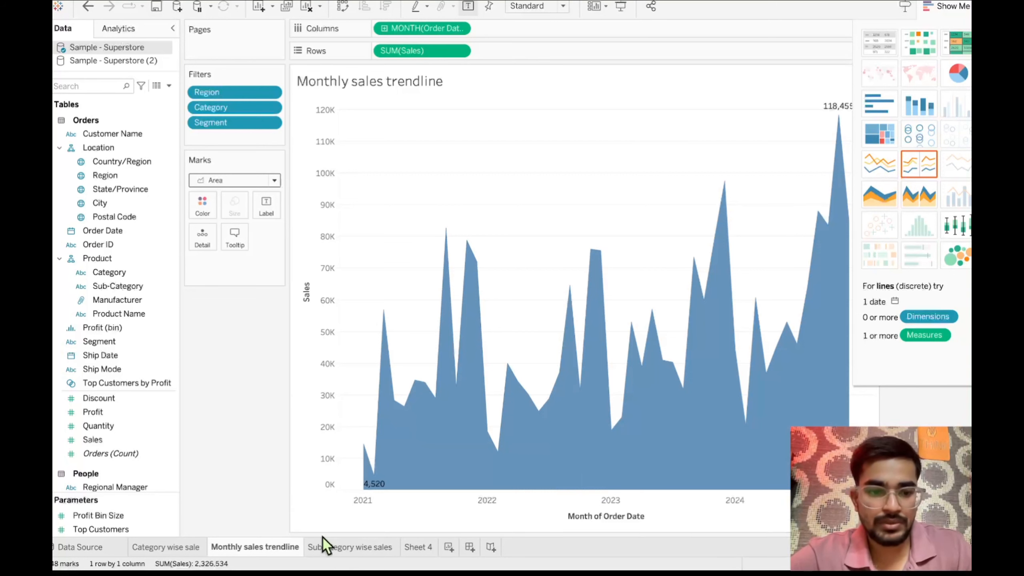
# - Review the Subcategory wise sales bubbles, and build a bar chart on Sheet 4 with State/Province in columns and Sales in rows
pyautogui.click(334, 548)
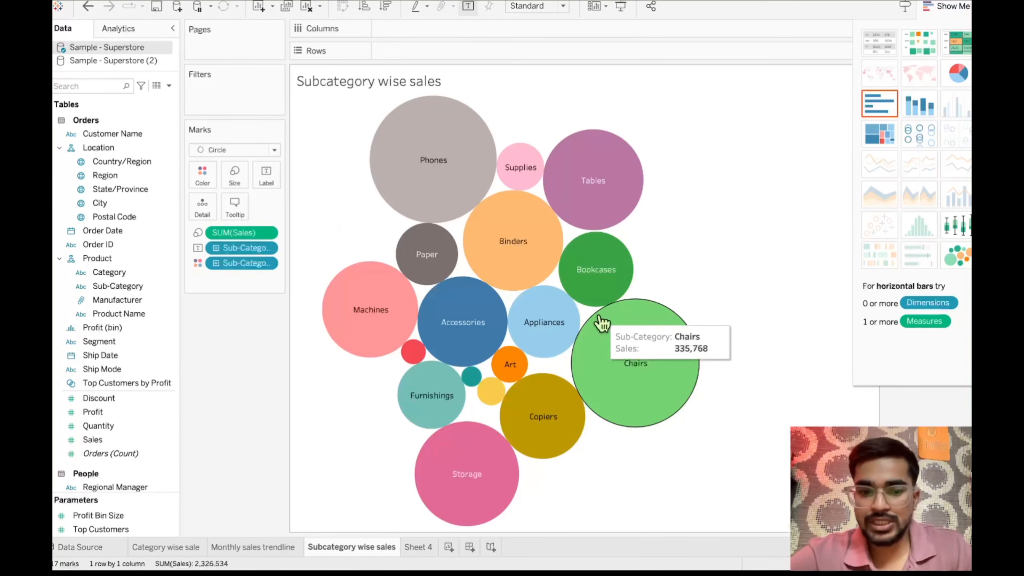
pyautogui.click(418, 547)
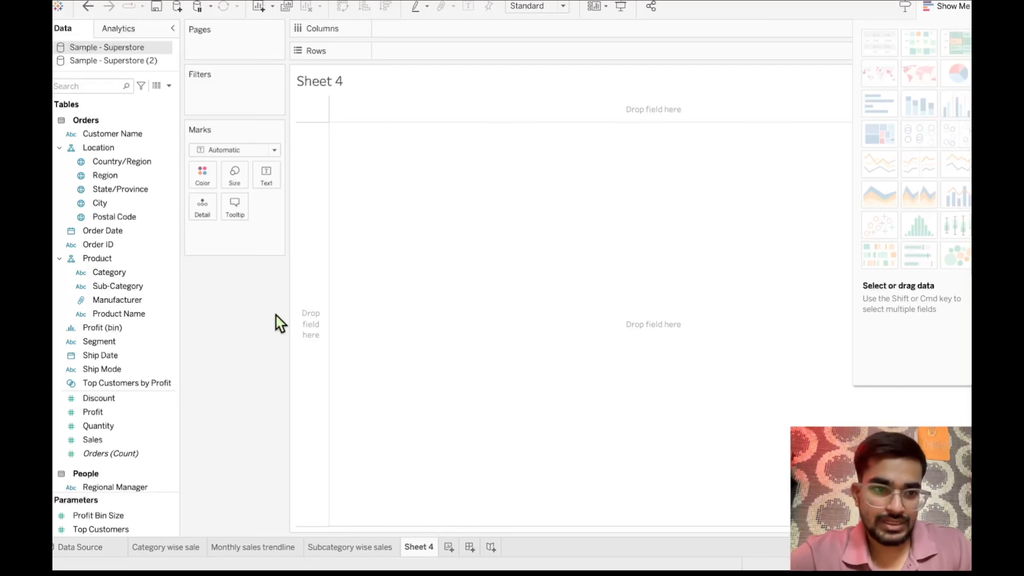
pyautogui.moveTo(125, 192); pyautogui.dragTo(412, 34)
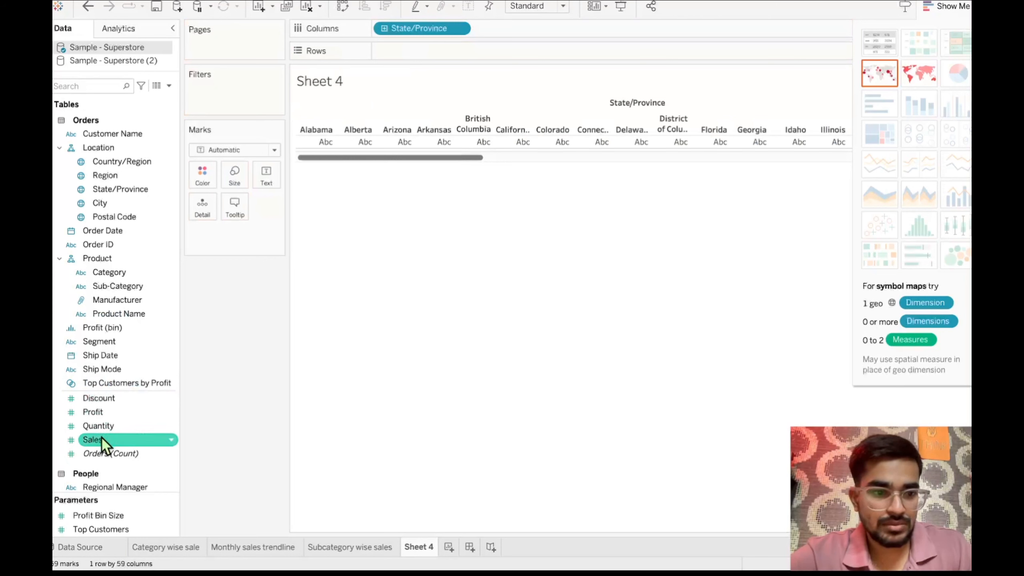
pyautogui.moveTo(100, 440); pyautogui.dragTo(395, 49)
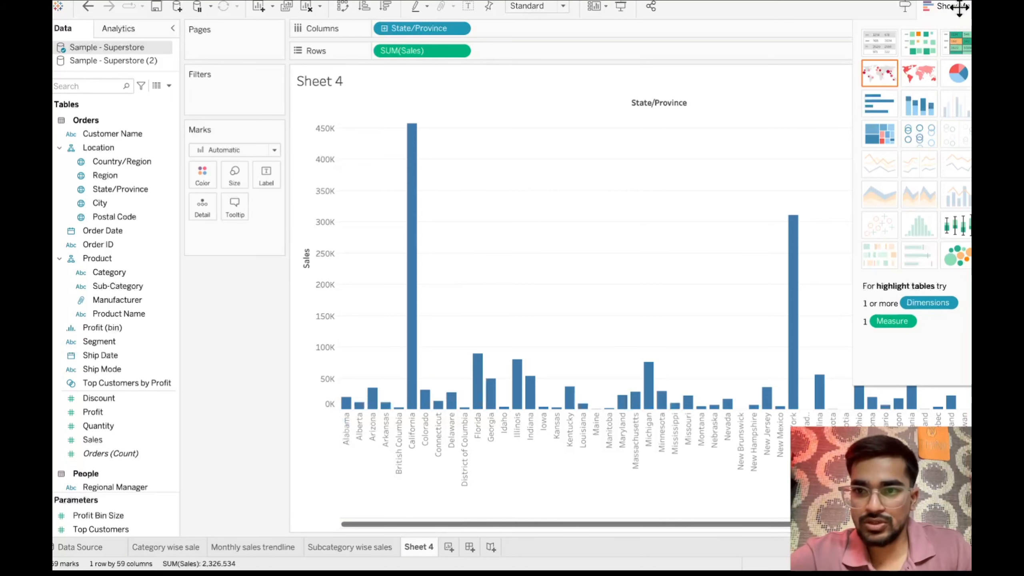
# - Convert the State/Province sales bars on Sheet 4 into a filled map coloured by Sales
pyautogui.click(228, 153)
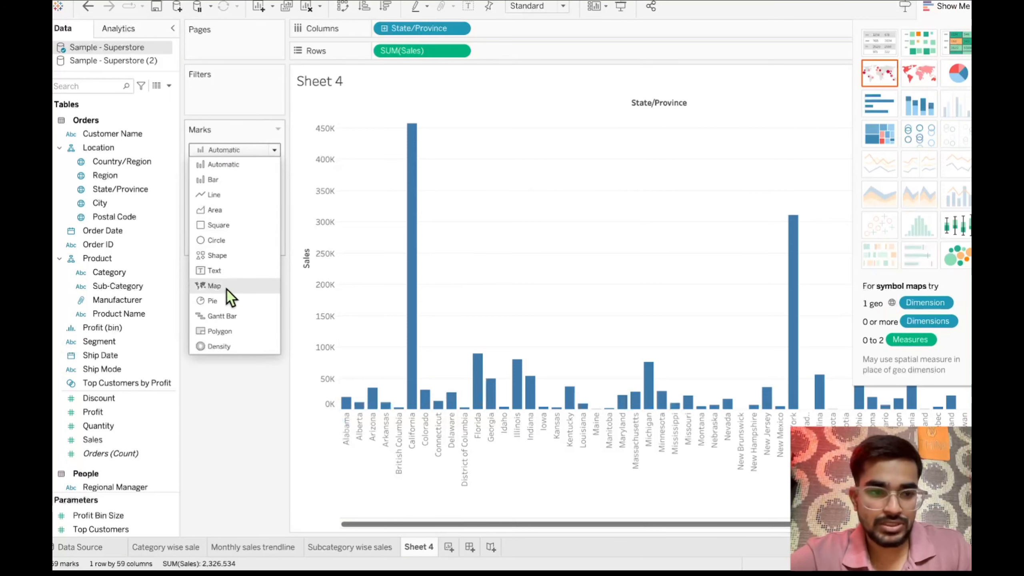
pyautogui.click(926, 82)
pyautogui.click(912, 78)
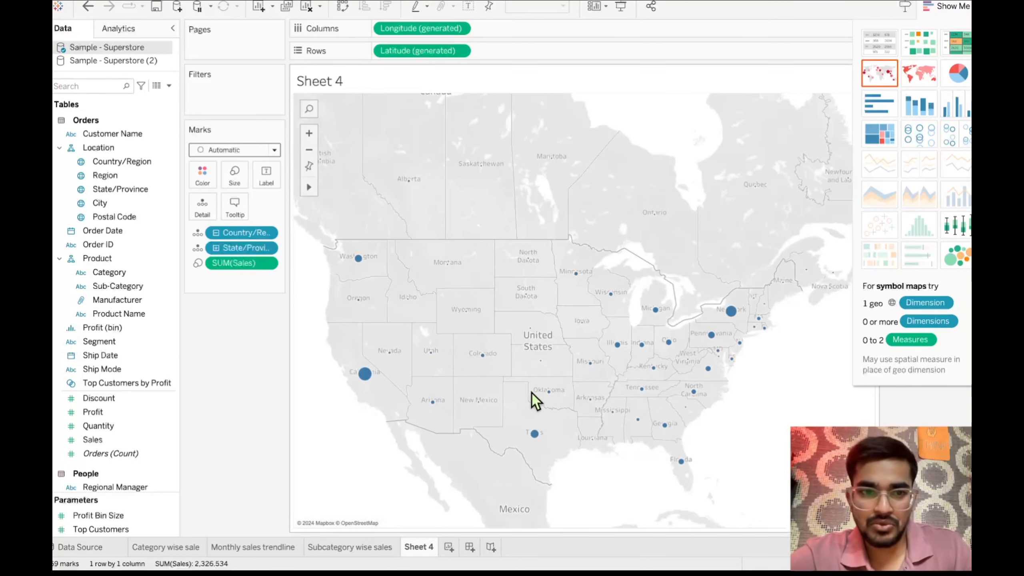
pyautogui.click(921, 75)
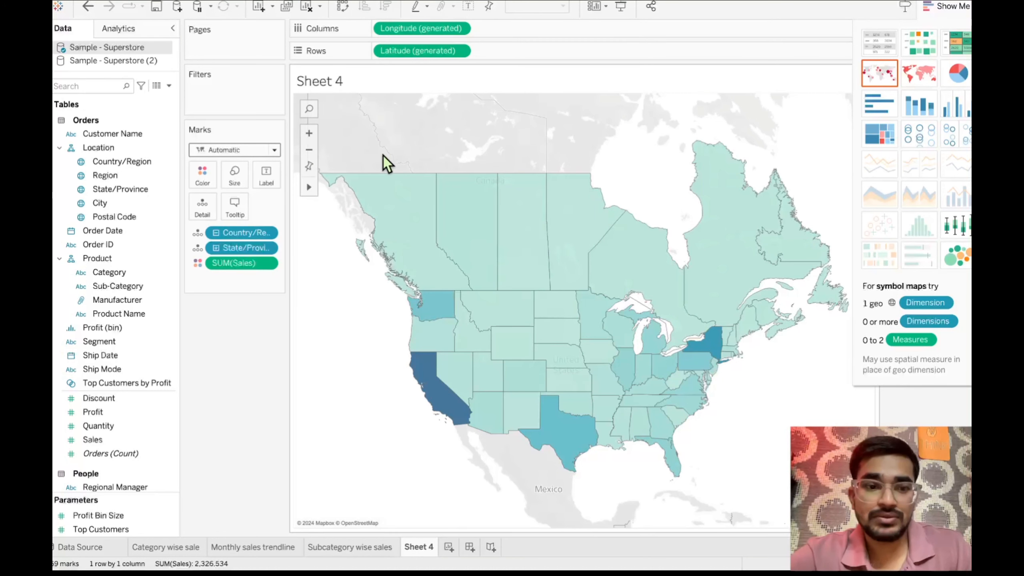
# - Examine the generated Latitude and Longitude fields and the Location fields behind the map
pyautogui.click(121, 413)
pyautogui.scroll(-3, 124, 418)
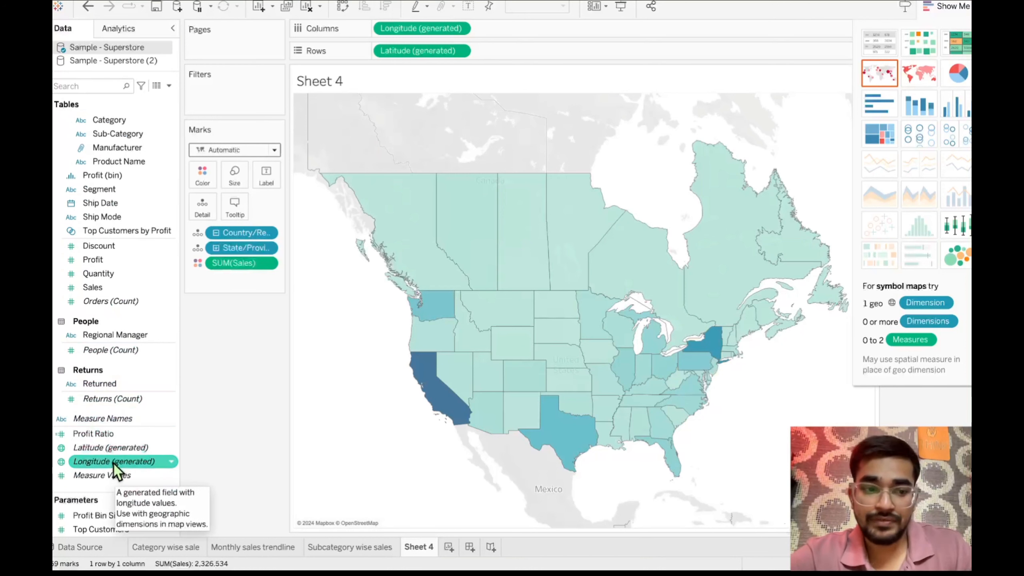
pyautogui.scroll(5, 117, 363)
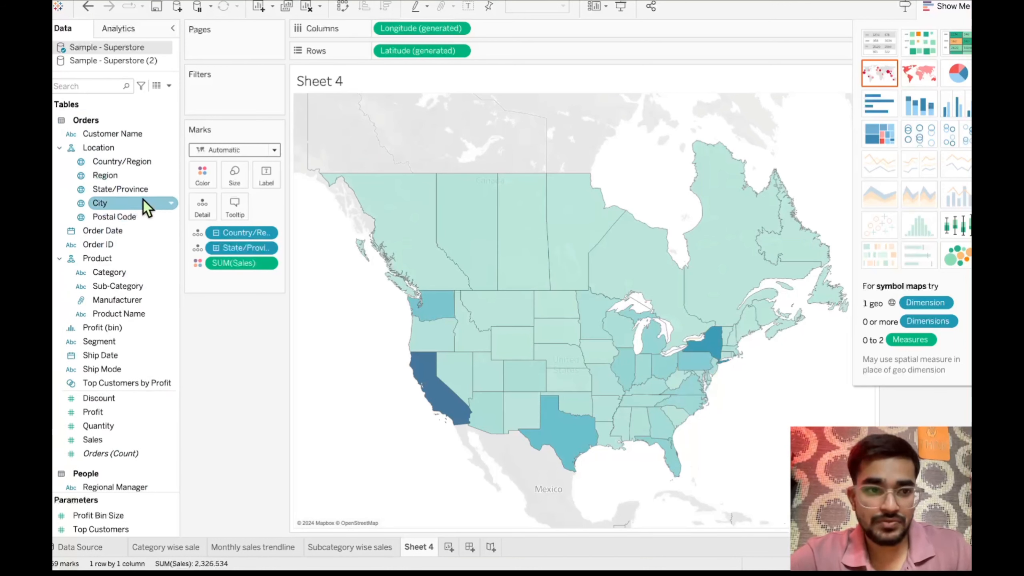
pyautogui.scroll(-5, 155, 355)
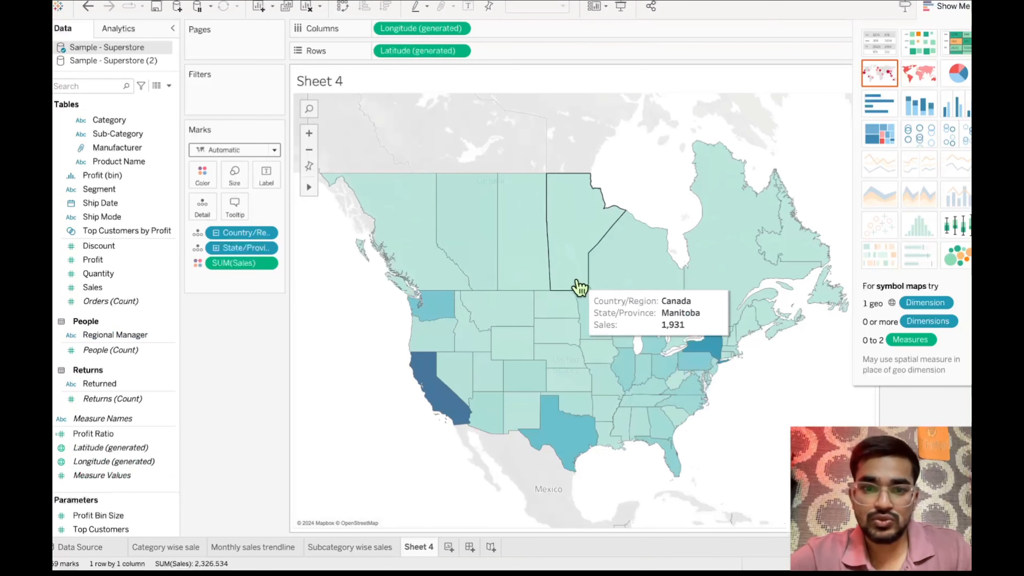
# - Inspect the sales tooltips of states on the map, including New York, and look at the map's colour options
pyautogui.moveTo(435, 416)
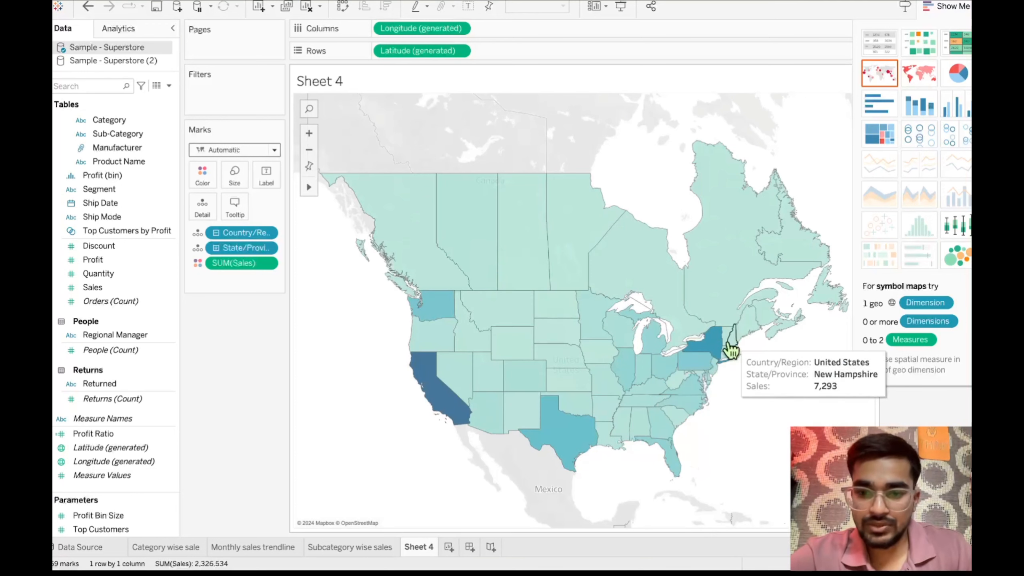
pyautogui.click(720, 353)
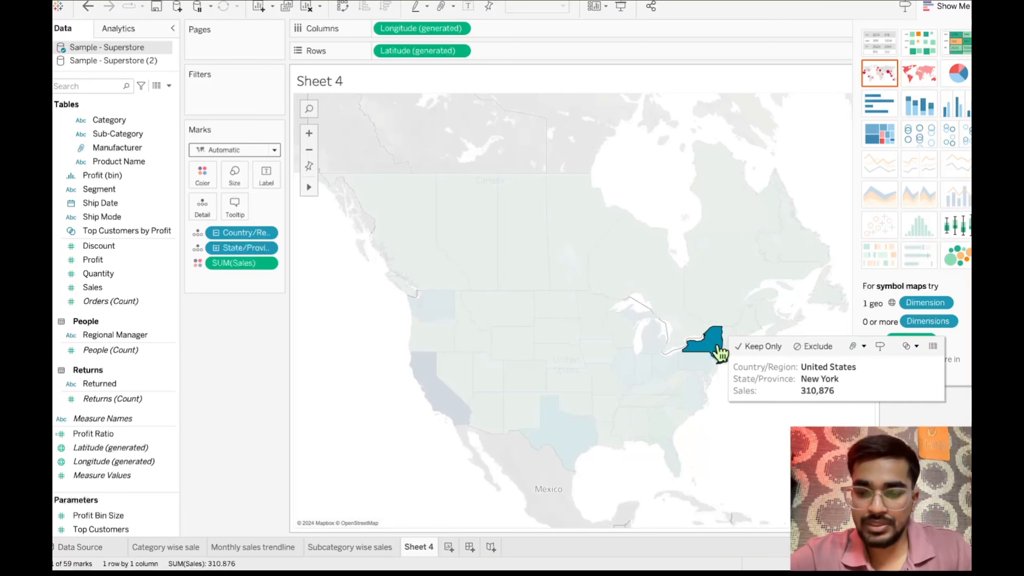
pyautogui.click(367, 346)
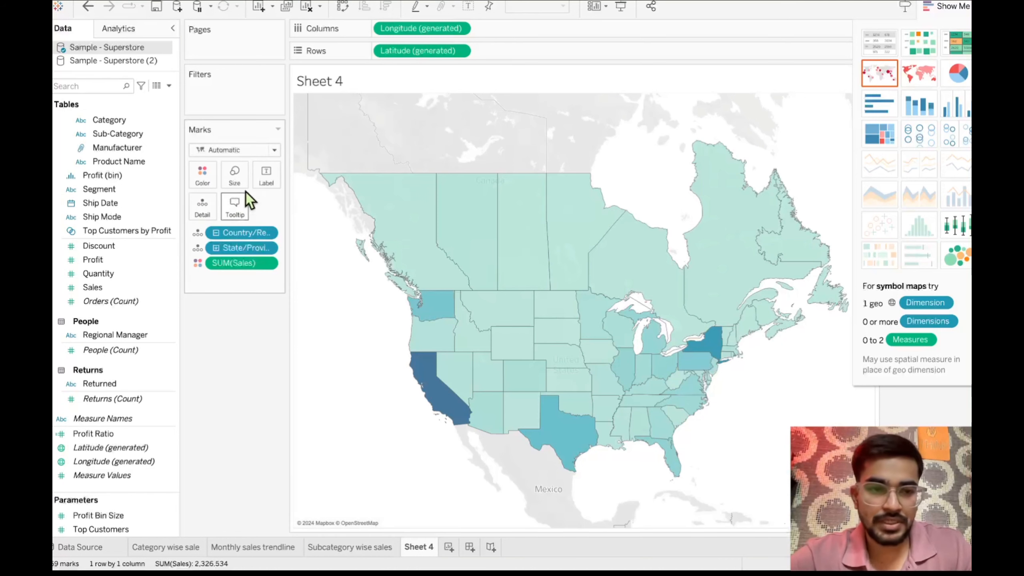
pyautogui.click(202, 184)
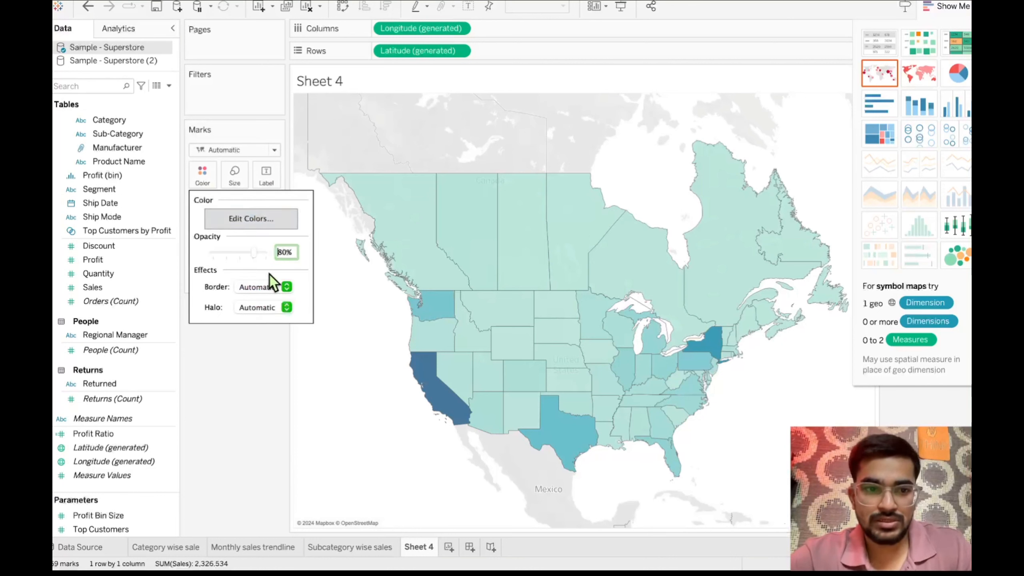
pyautogui.click(367, 278)
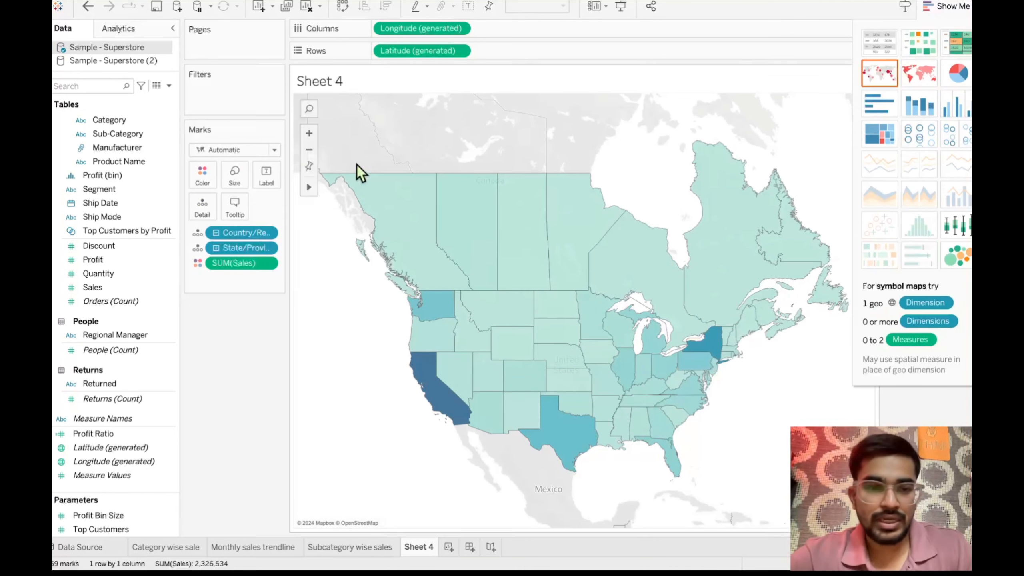
# - Hide the chart type suggestions and rename the Sheet 4 map worksheet as "Sales by state"
pyautogui.click(943, 14)
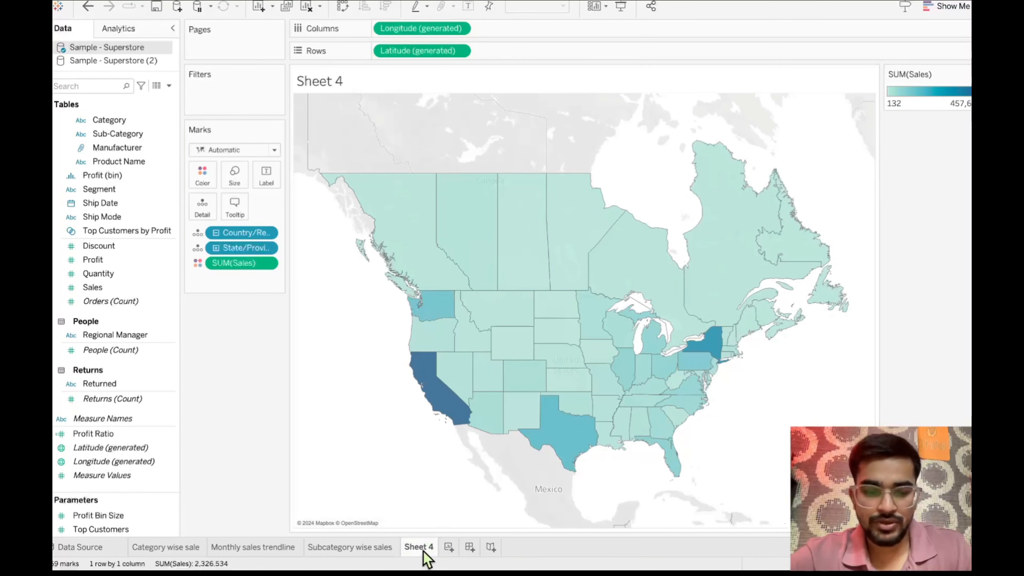
pyautogui.write('es by sta')
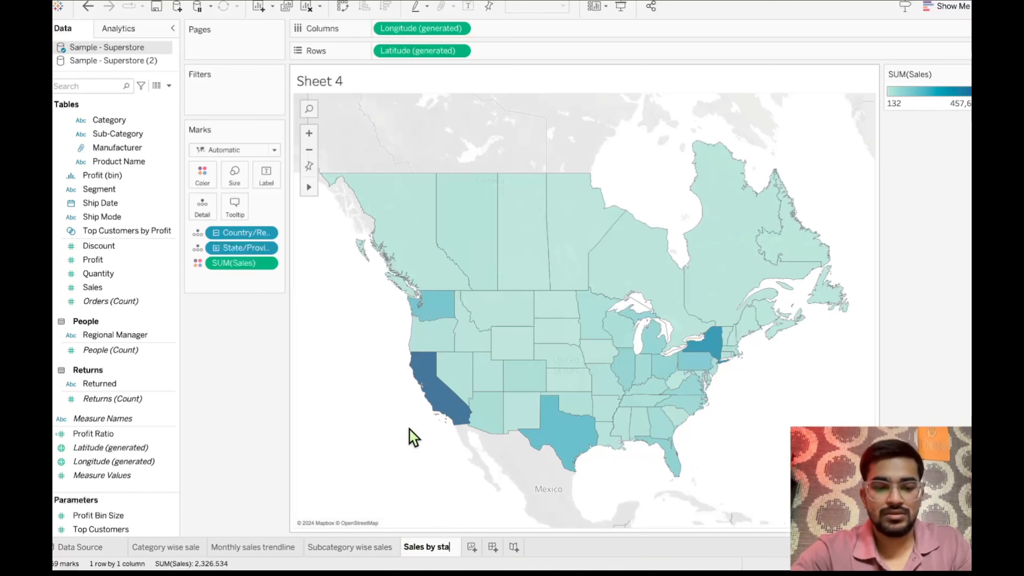
pyautogui.write('te')
pyautogui.press('Return')
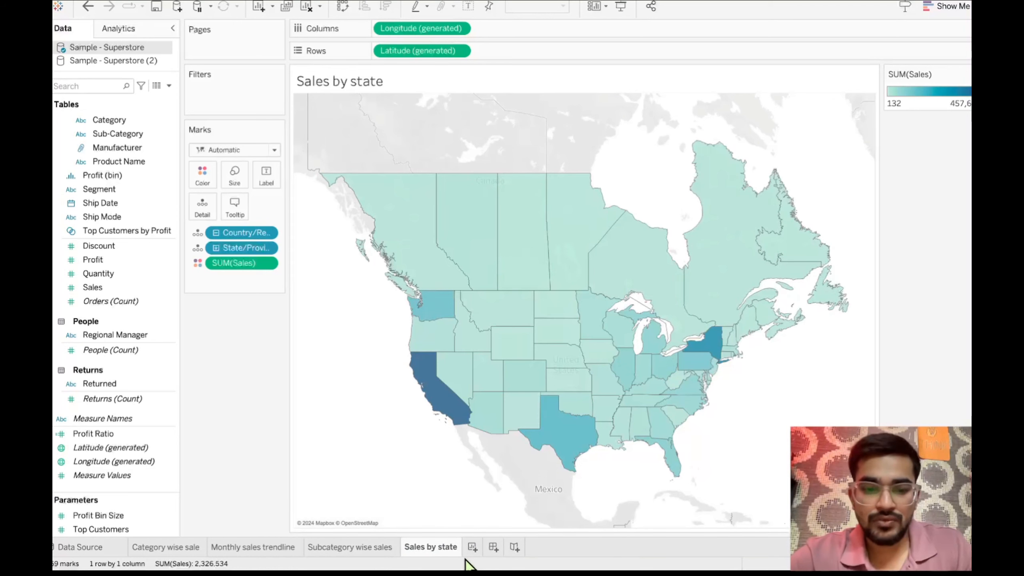
# - Add a new worksheet and build a chart with Ship Mode in columns and Sales in rows
pyautogui.click(472, 547)
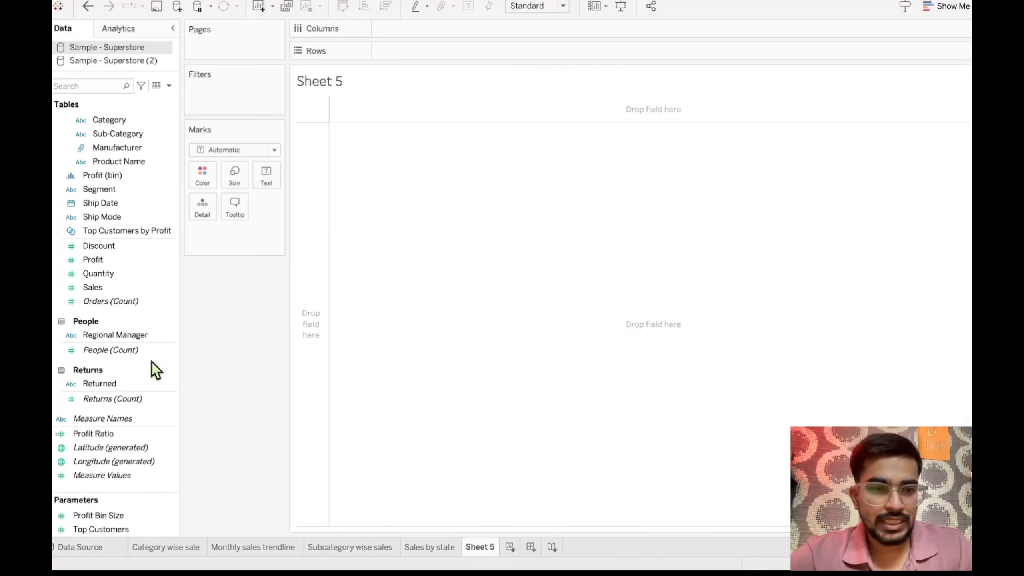
pyautogui.scroll(4, 144, 269)
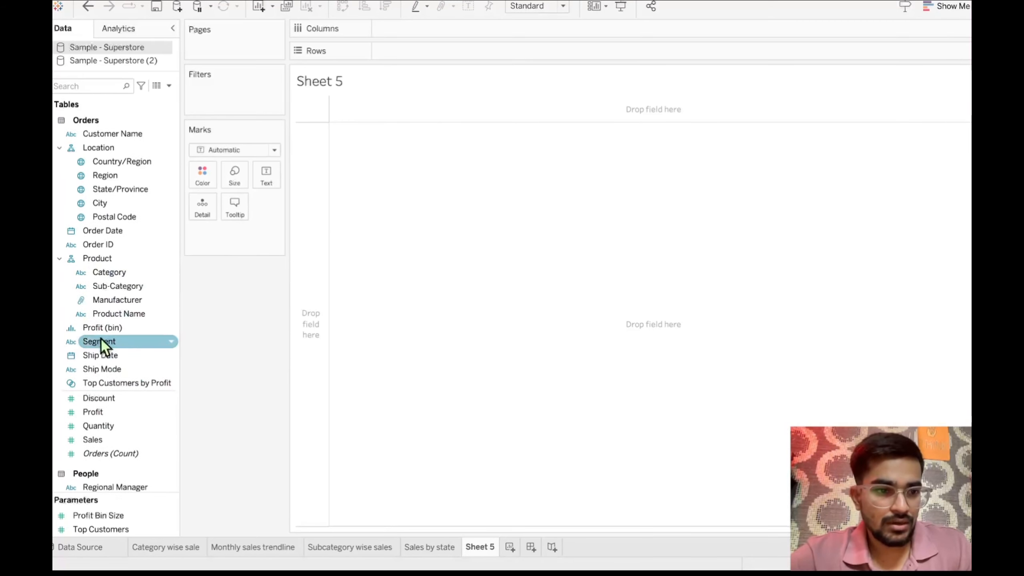
pyautogui.scroll(-1, 101, 338)
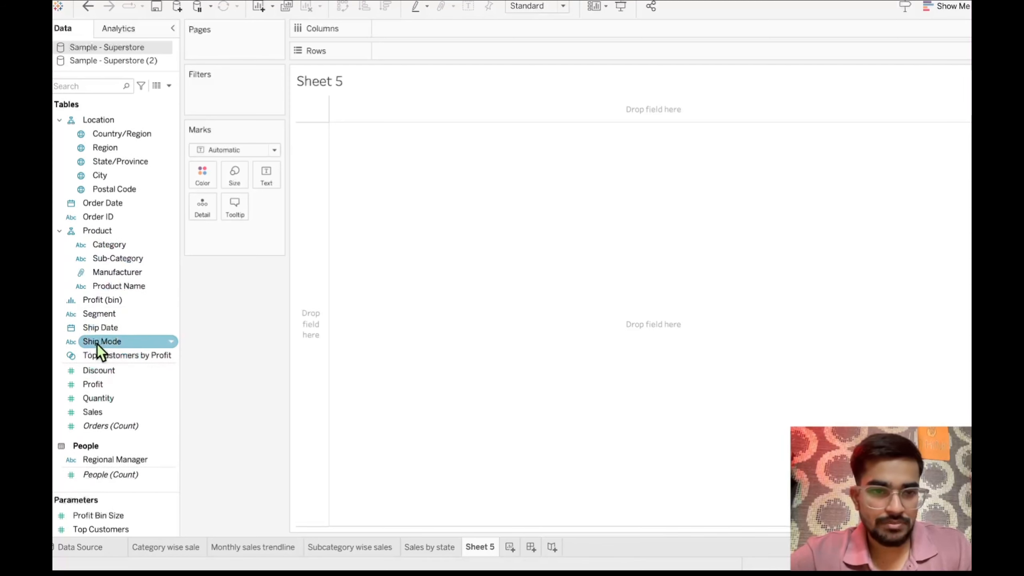
pyautogui.moveTo(98, 347); pyautogui.dragTo(411, 38)
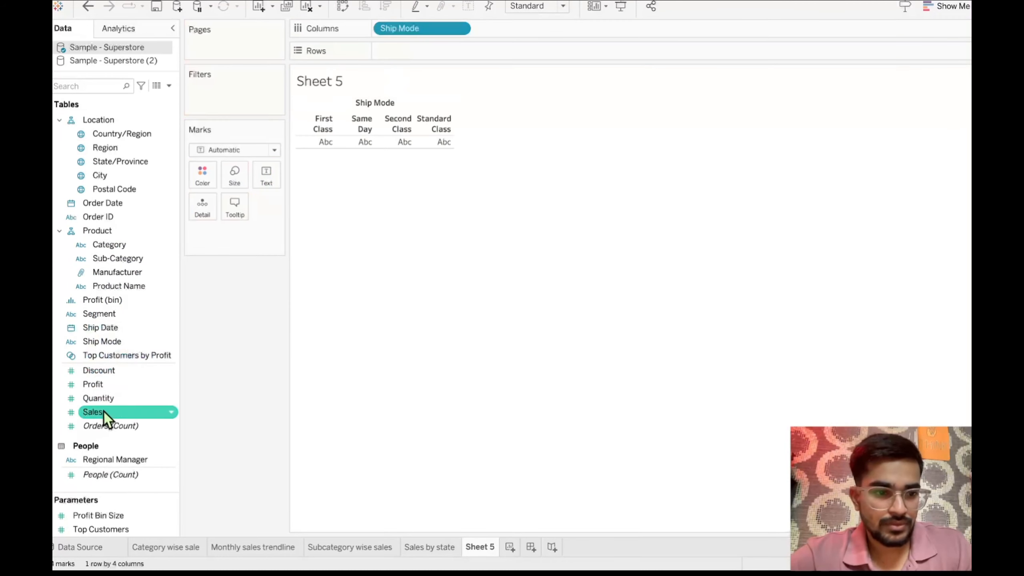
pyautogui.moveTo(103, 412); pyautogui.dragTo(410, 52)
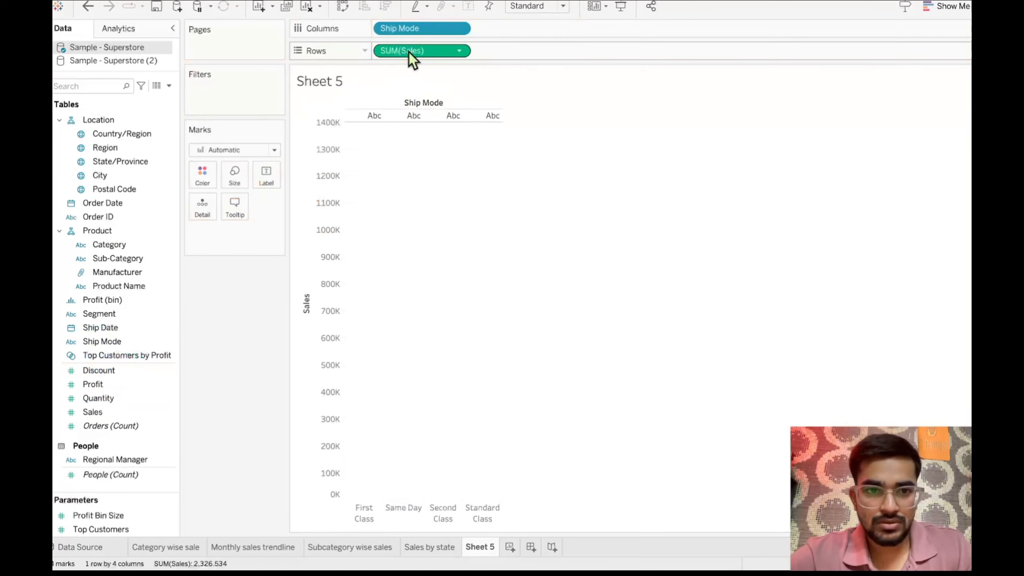
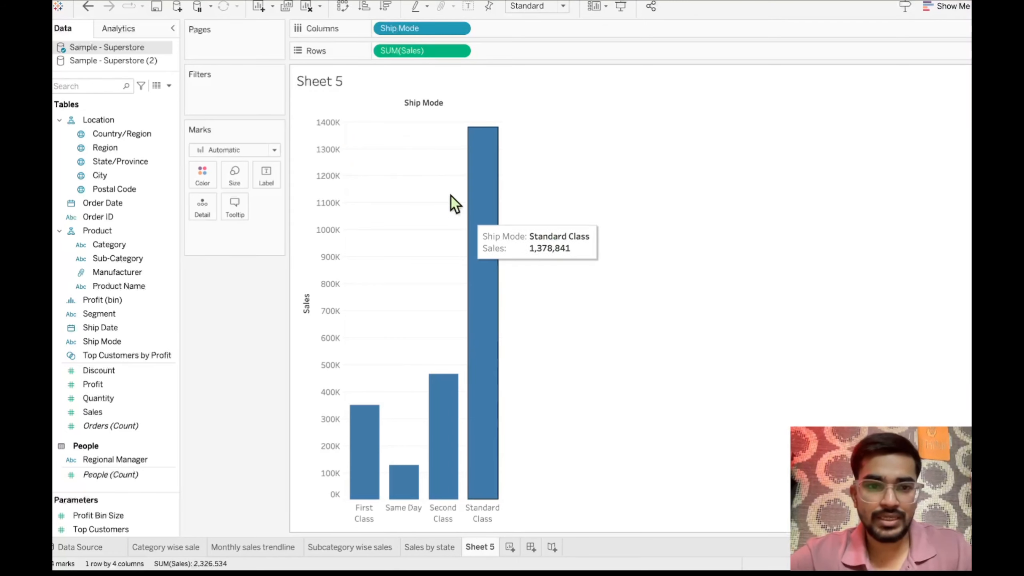
# - Try the Ship Mode sales chart as an enlarged pie chart with mark labels showing the sales values
pyautogui.click(943, 6)
pyautogui.click(963, 84)
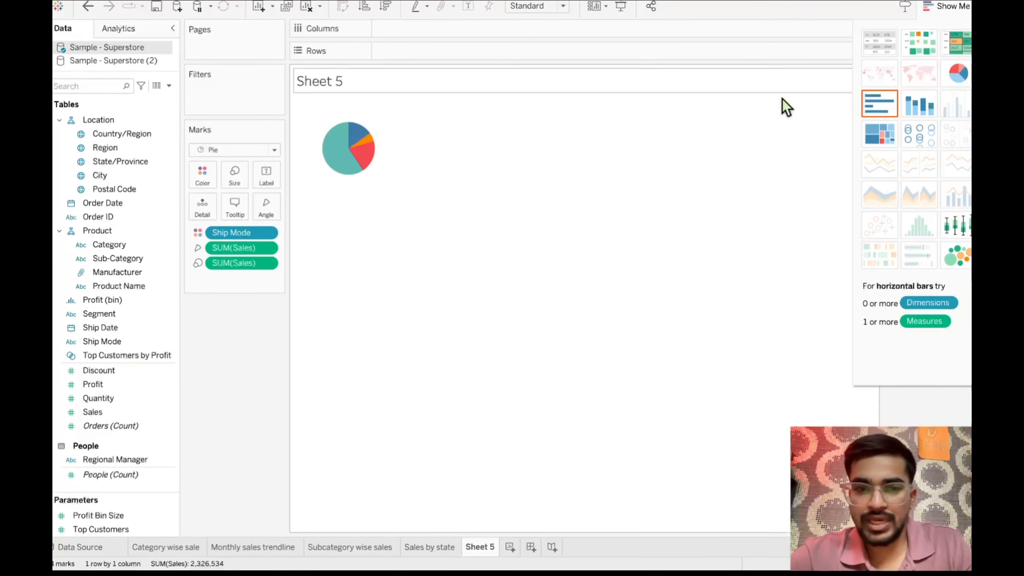
pyautogui.moveTo(368, 143)
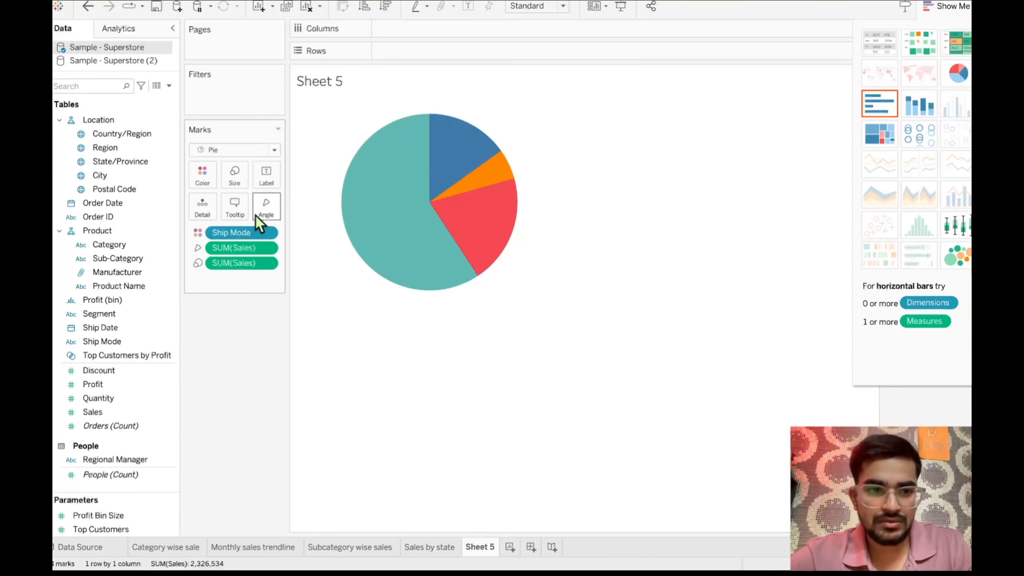
pyautogui.click(266, 178)
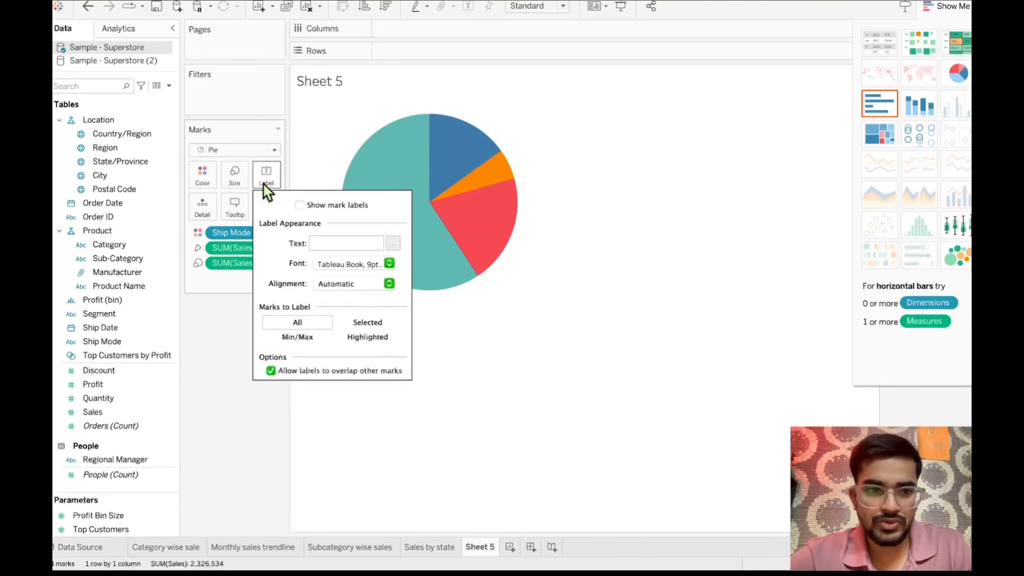
pyautogui.click(299, 205)
pyautogui.click(378, 371)
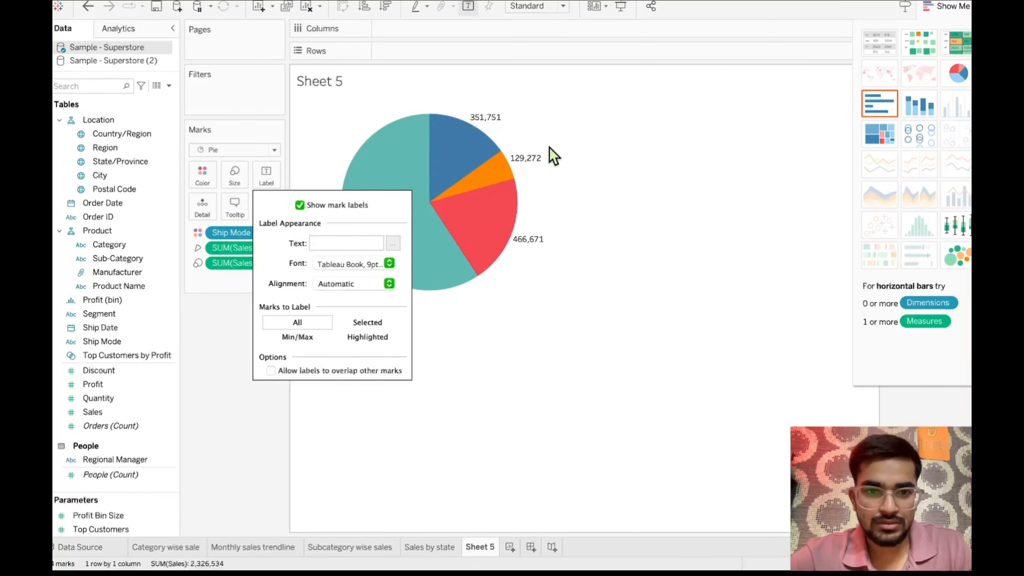
pyautogui.click(303, 403)
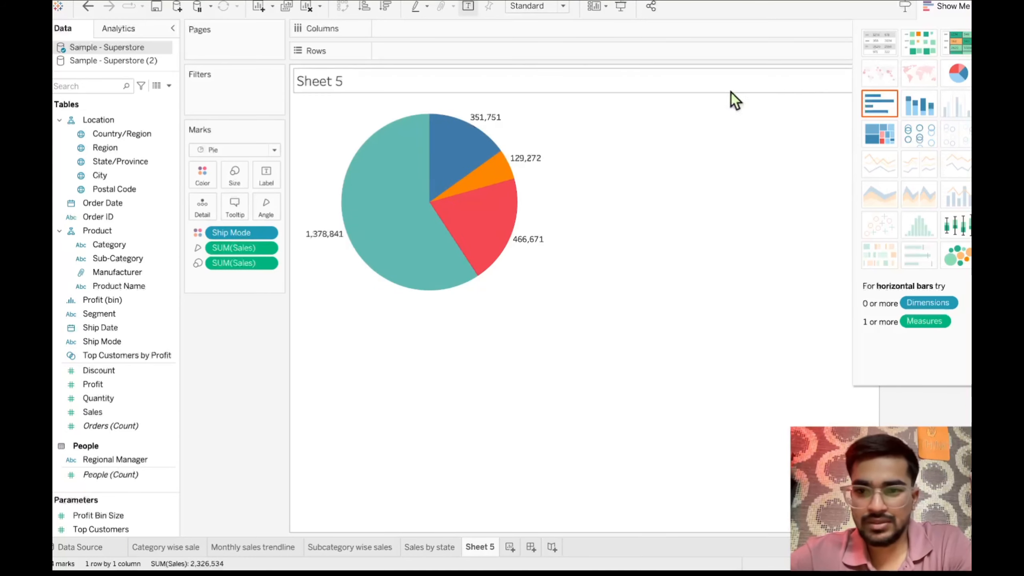
# - Try the Ship Mode sales as a treemap, and switch the chart back to a pie
pyautogui.click(888, 141)
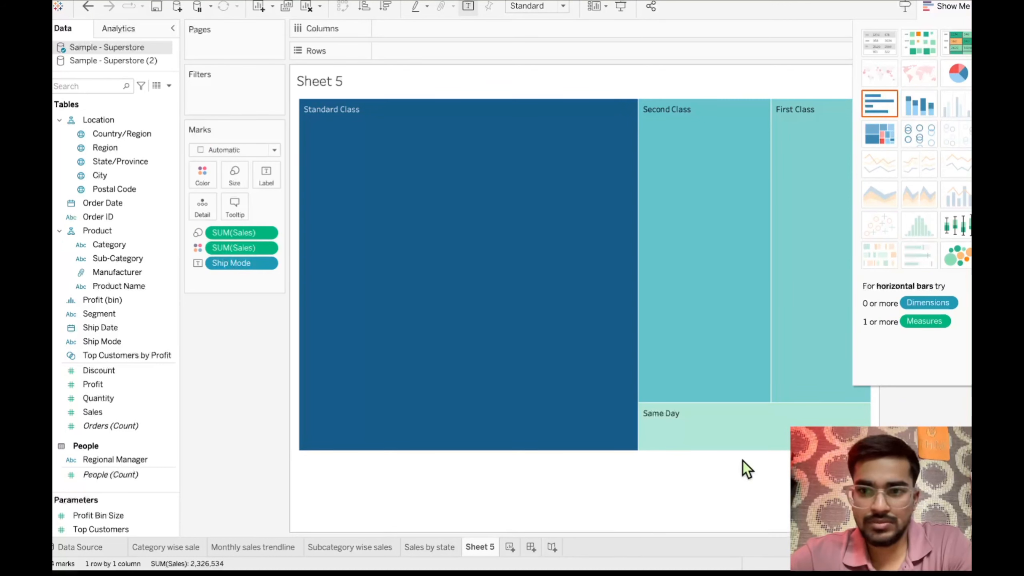
pyautogui.click(956, 8)
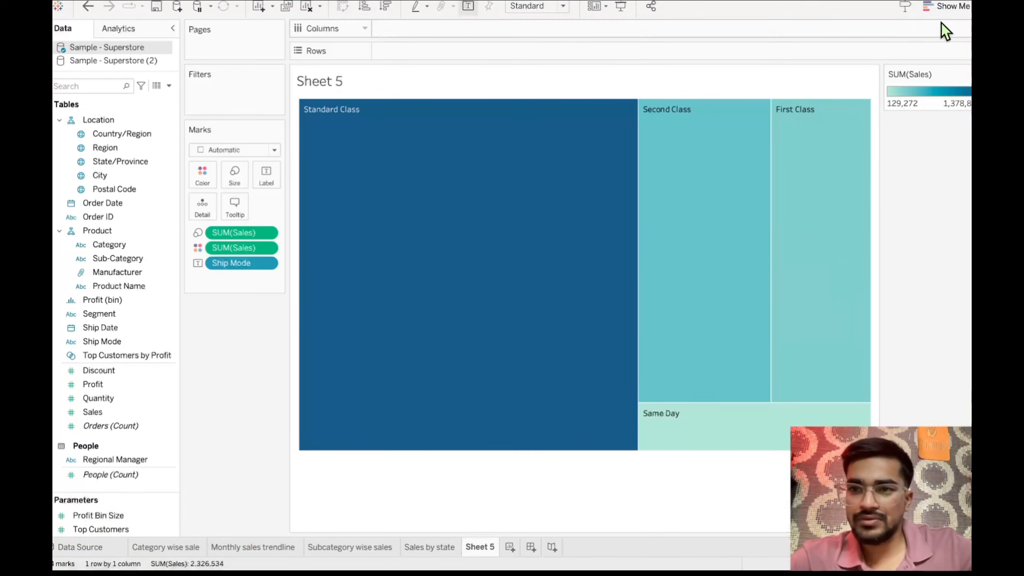
pyautogui.click(945, 6)
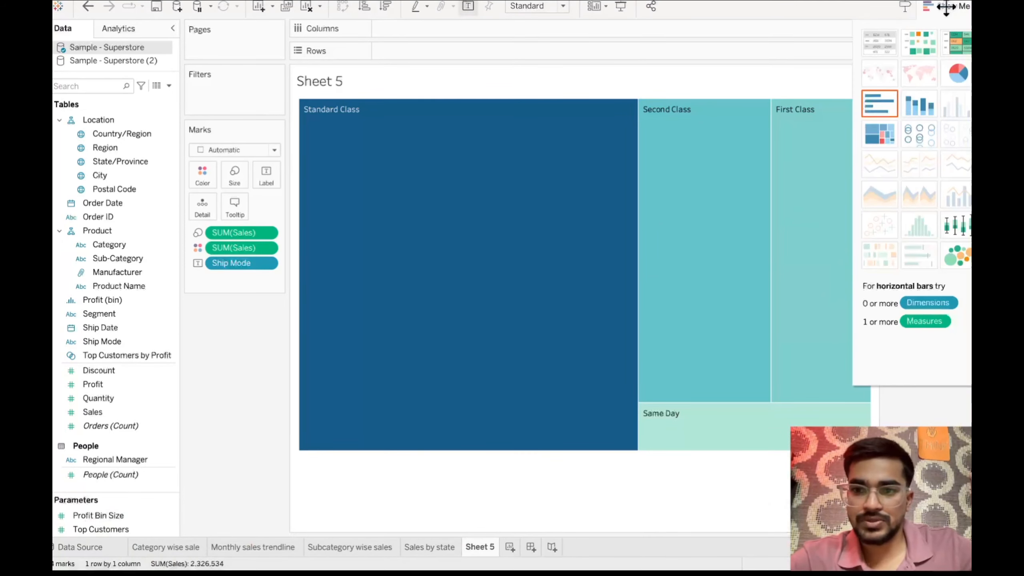
pyautogui.click(955, 75)
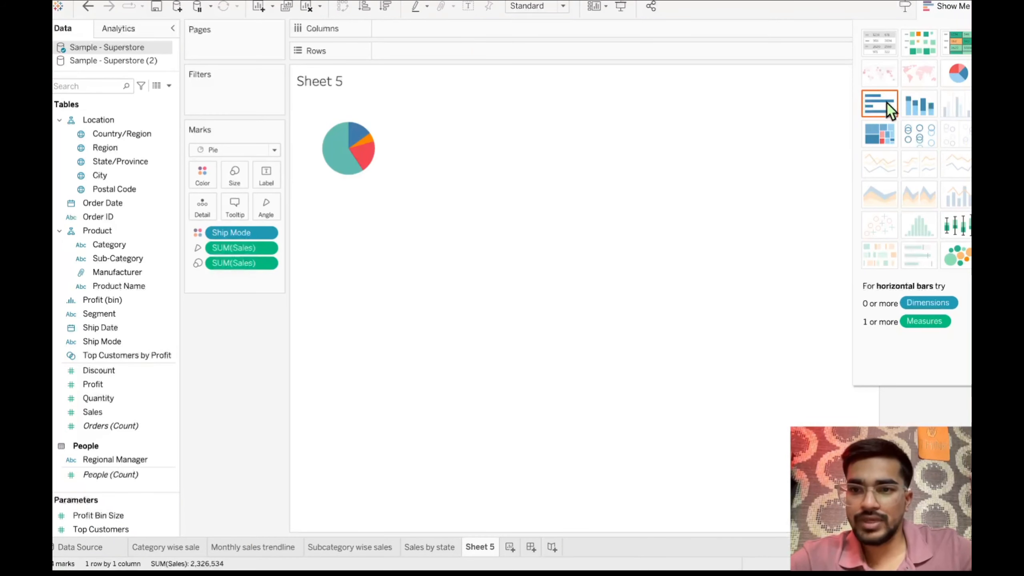
# - Convert the Ship Mode sales chart to horizontal bars and resize it with taller rows and a slightly narrower width
pyautogui.click(880, 103)
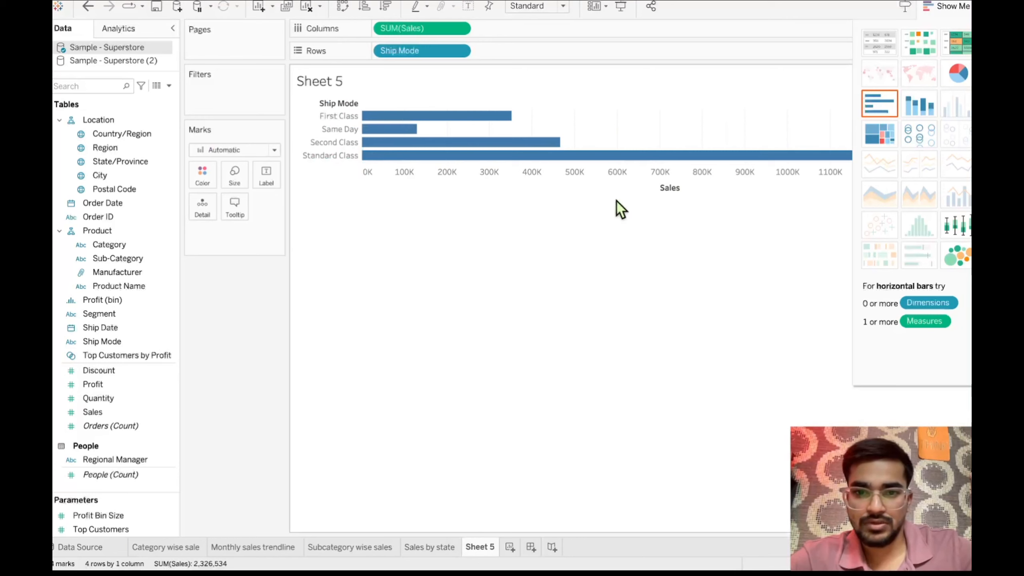
pyautogui.moveTo(618, 196); pyautogui.dragTo(616, 260)
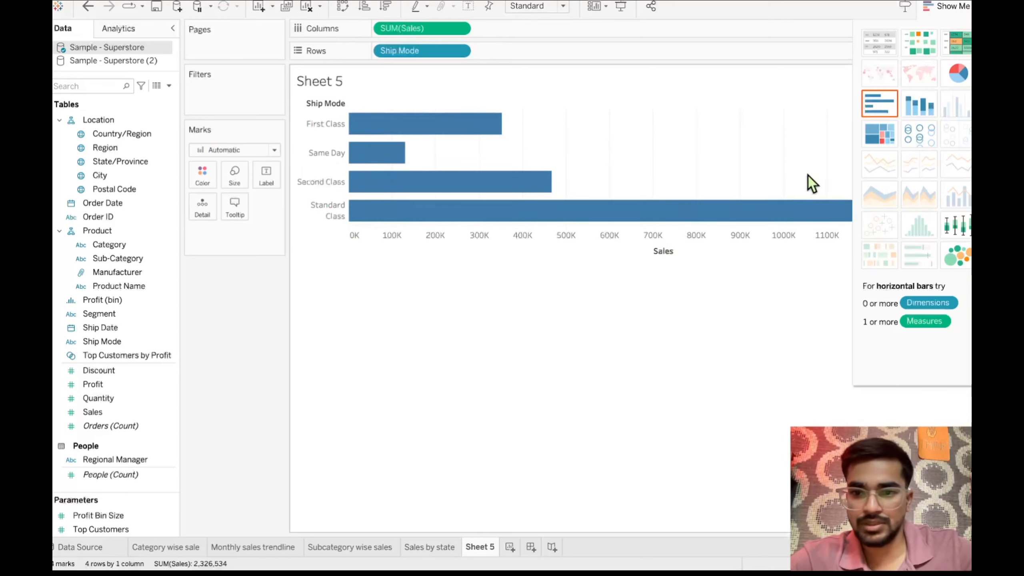
pyautogui.click(959, 6)
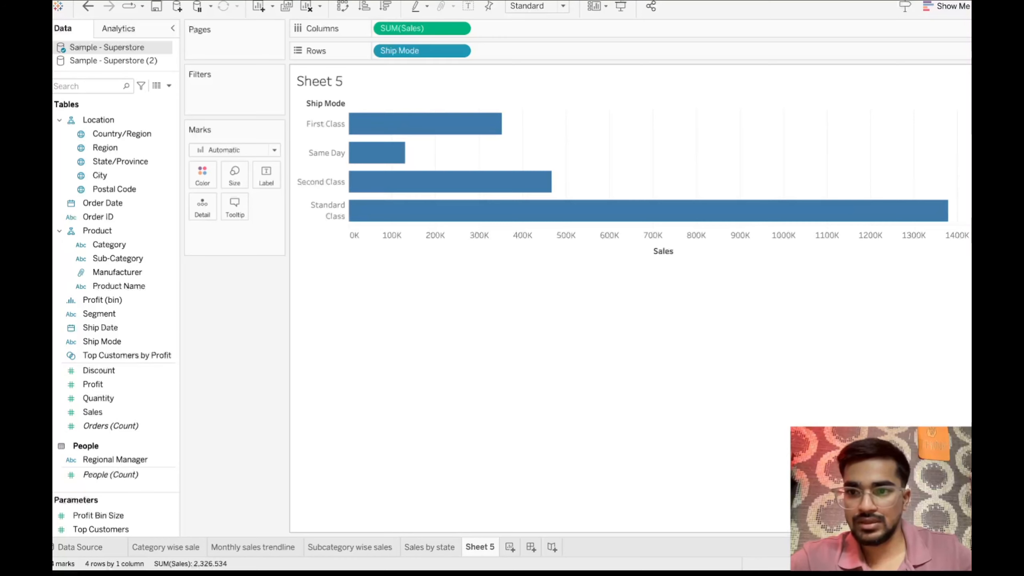
pyautogui.moveTo(969, 134); pyautogui.dragTo(917, 137)
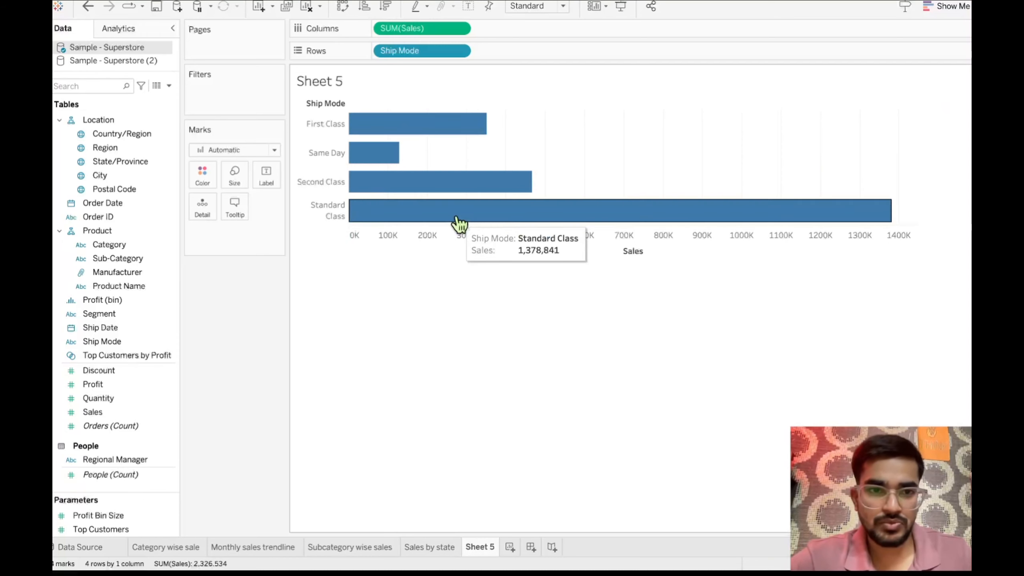
# - Rename the Sheet 5 worksheet as "Sales by shipmode"
pyautogui.doubleClick(477, 547)
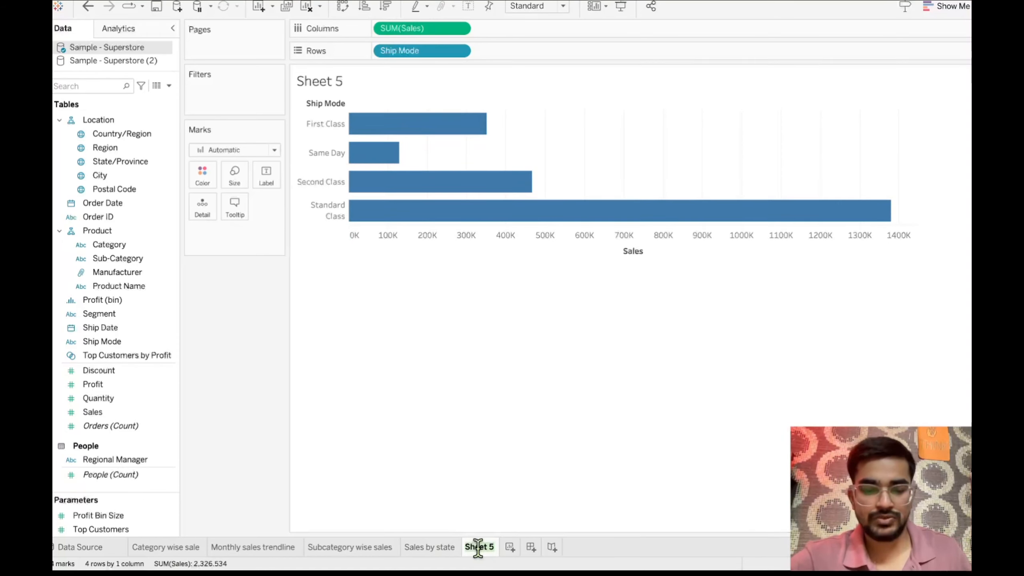
pyautogui.write('Sales')
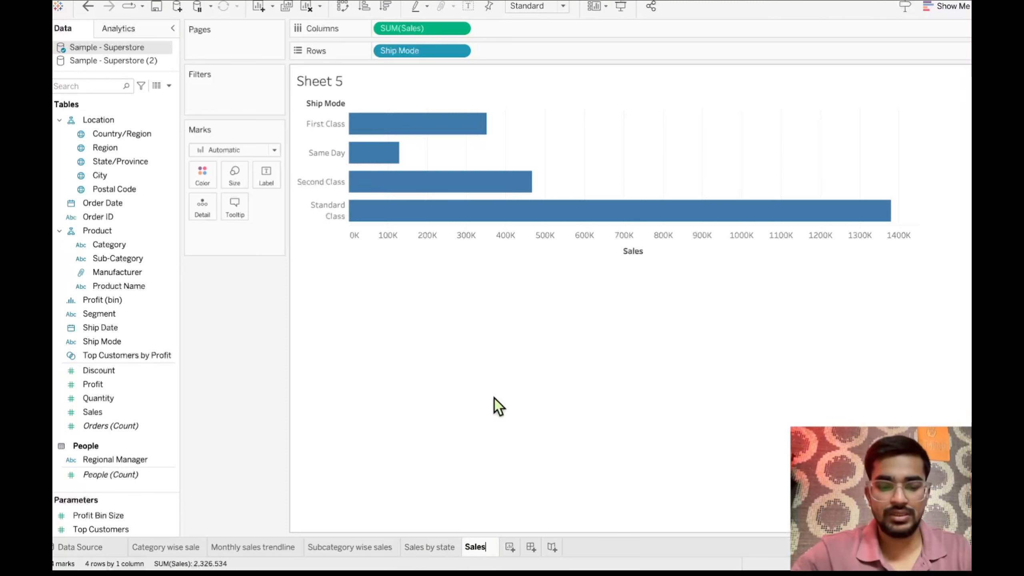
pyautogui.write(' by shipmode')
pyautogui.press('Return')
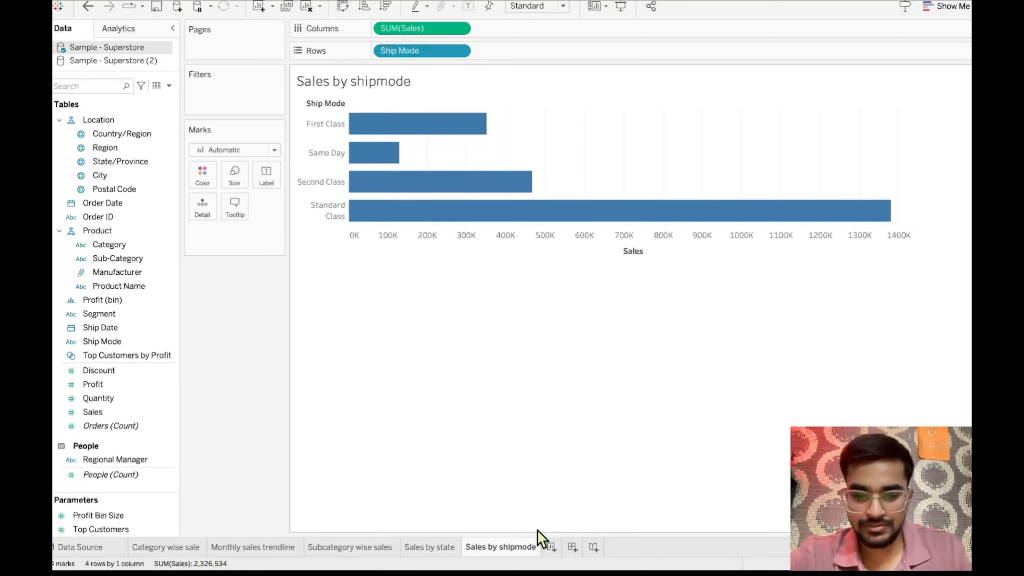
# - Add a blank worksheet and duplicate the "Sales by shipmode" sheet
pyautogui.click(551, 547)
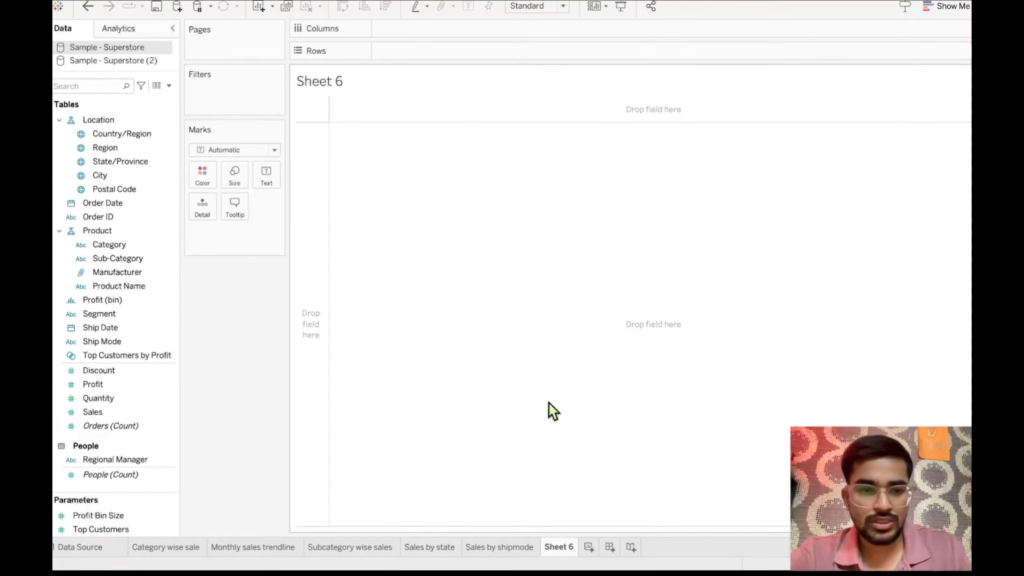
pyautogui.click(501, 549)
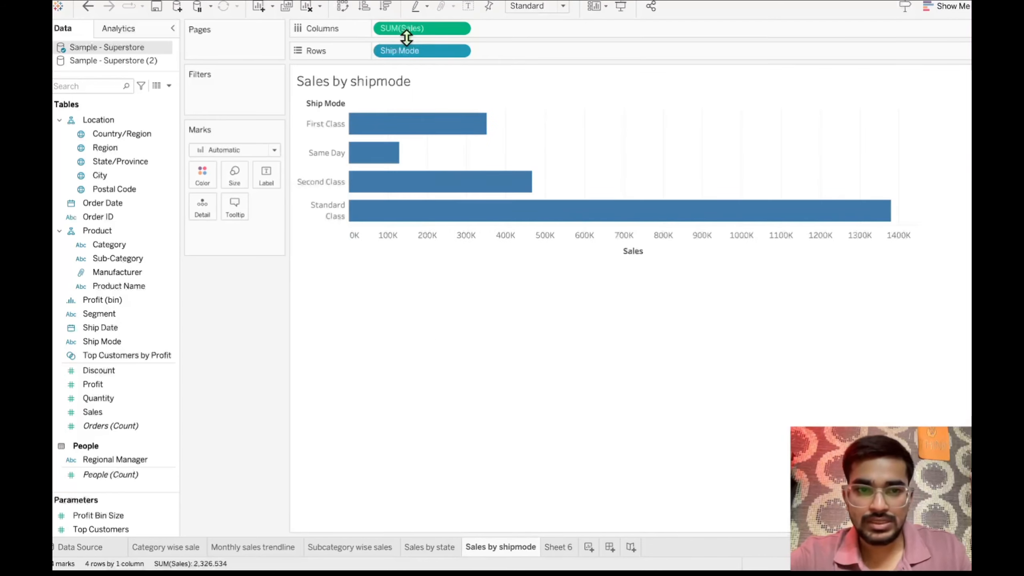
pyautogui.rightClick(504, 551)
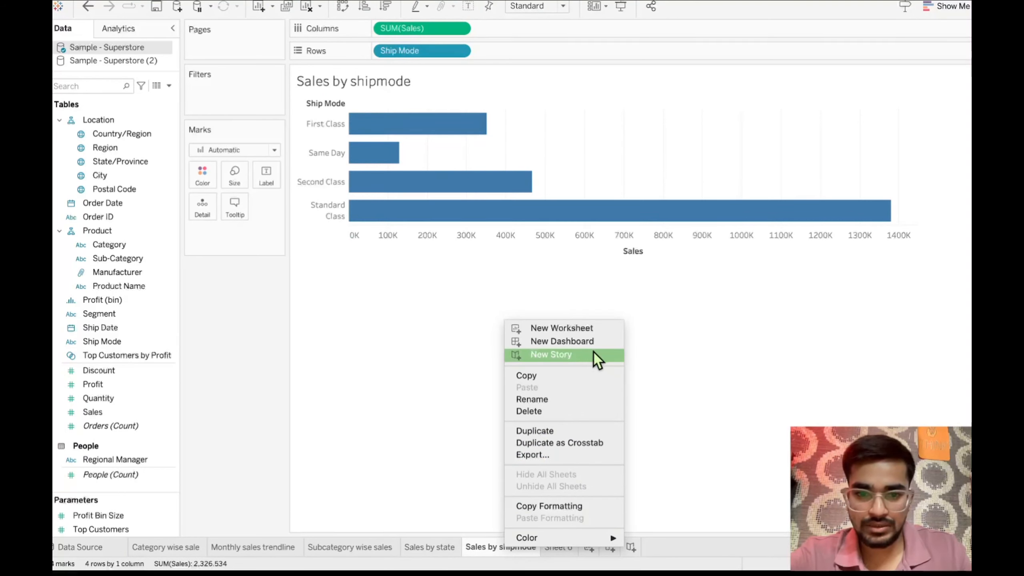
pyautogui.click(565, 432)
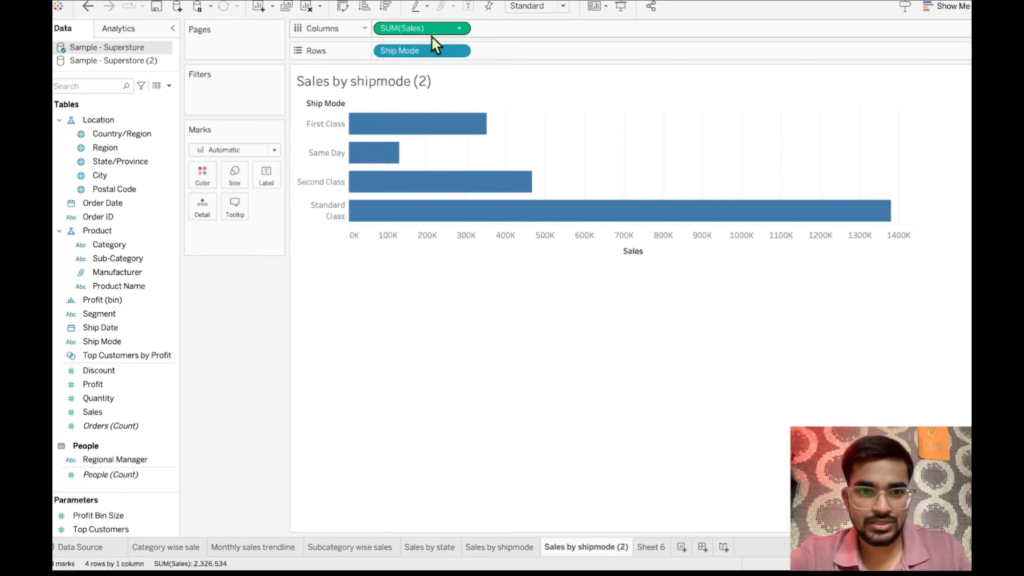
# - Replace Ship Mode with Segment in the rows of the duplicated sheet and rename it as "Sales by segment"
pyautogui.moveTo(419, 52); pyautogui.dragTo(193, 325)
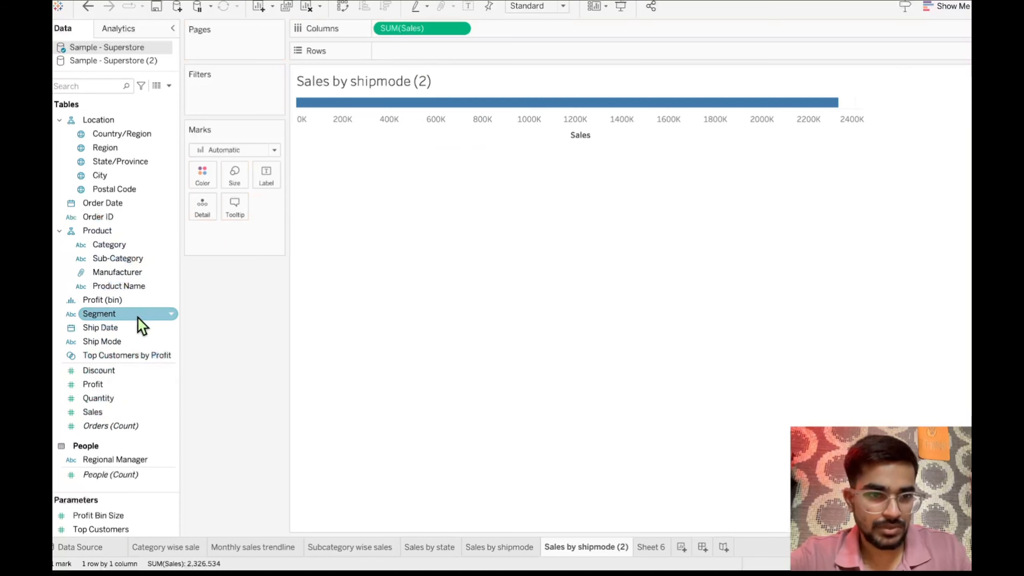
pyautogui.moveTo(137, 316); pyautogui.dragTo(433, 51)
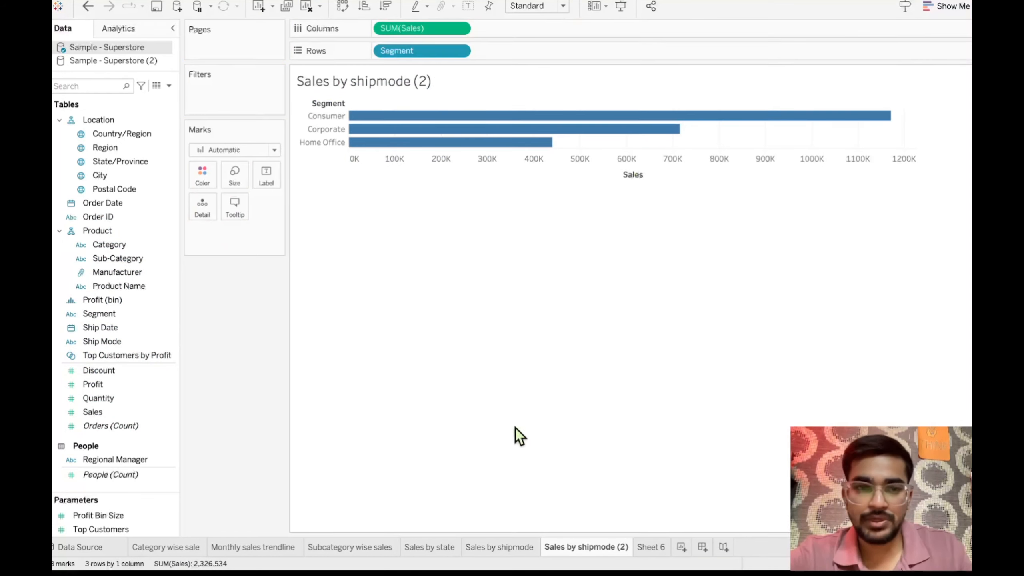
pyautogui.doubleClick(591, 547)
pyautogui.click(627, 549)
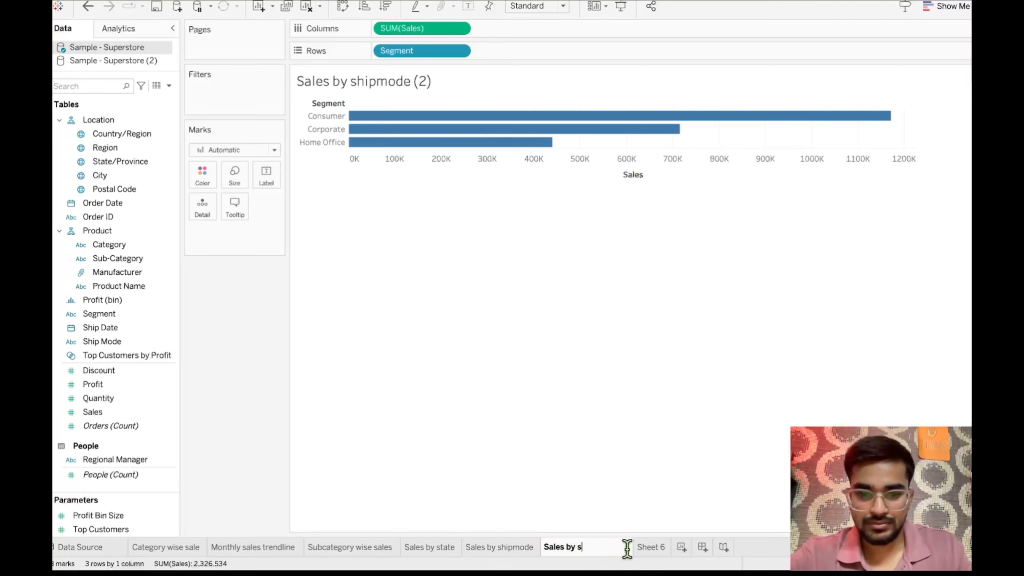
pyautogui.write('egment')
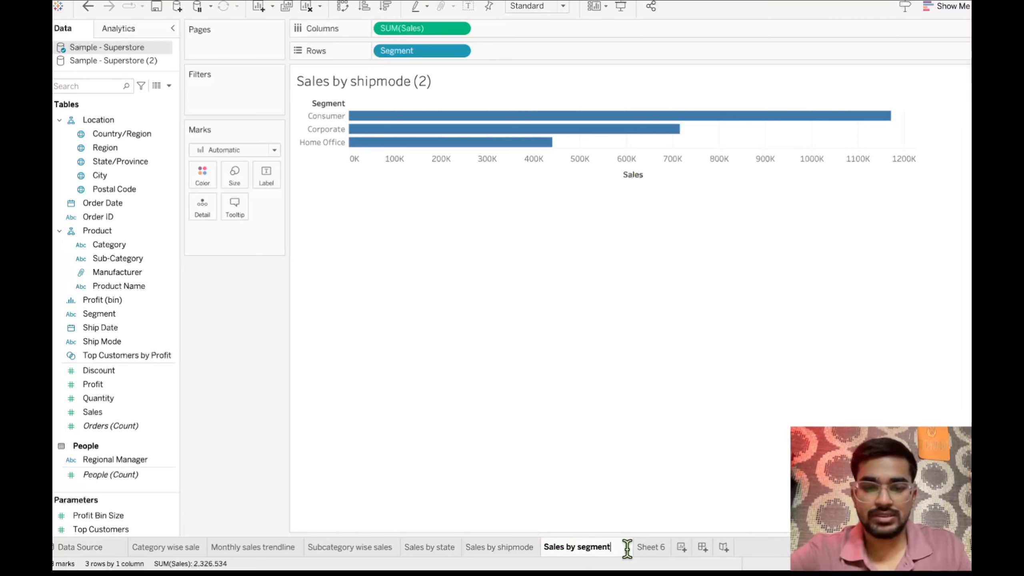
pyautogui.click(628, 373)
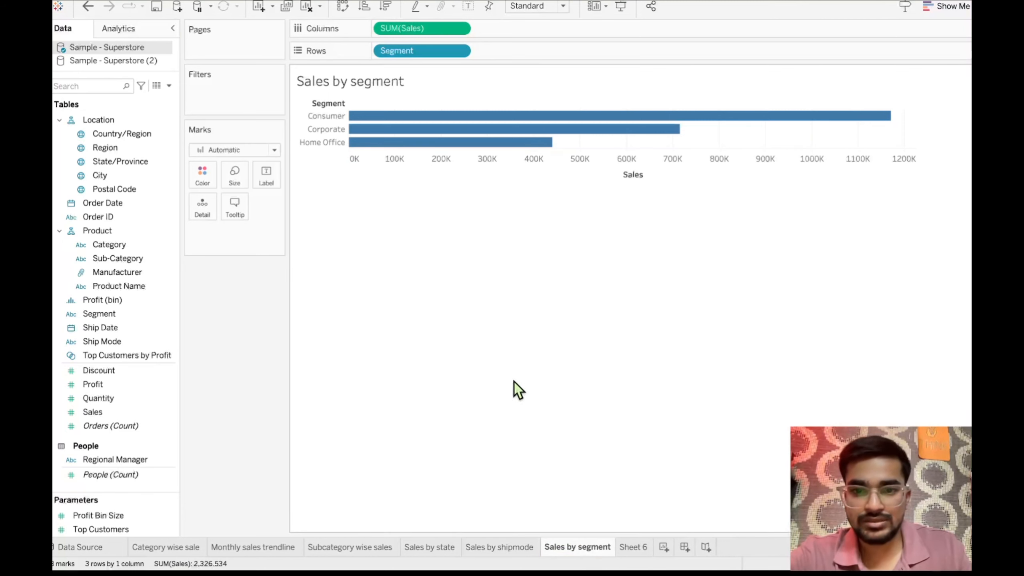
# - Convert the "Sales by segment" chart to a pie chart and show its mark labels
pyautogui.click(497, 556)
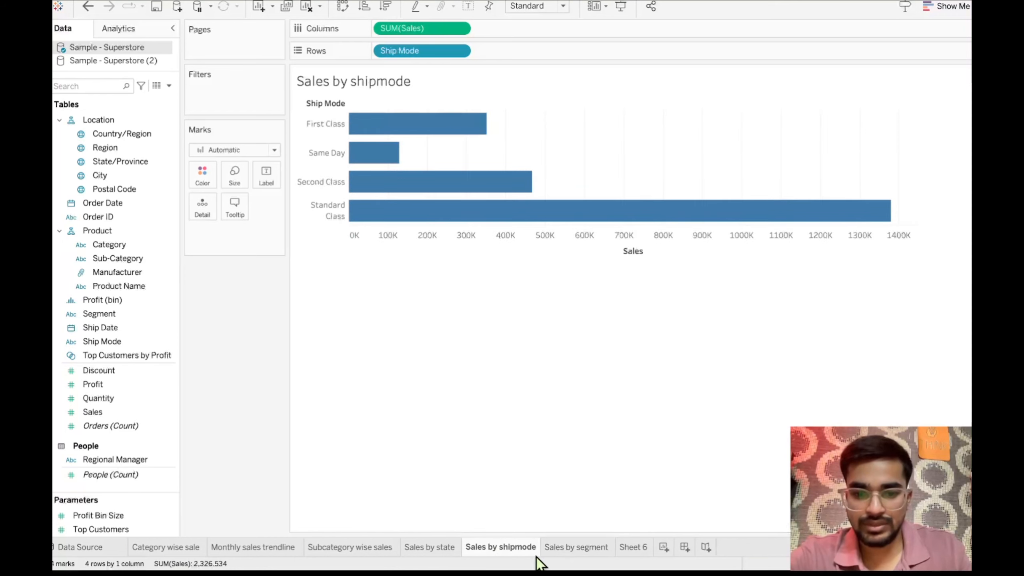
pyautogui.click(564, 558)
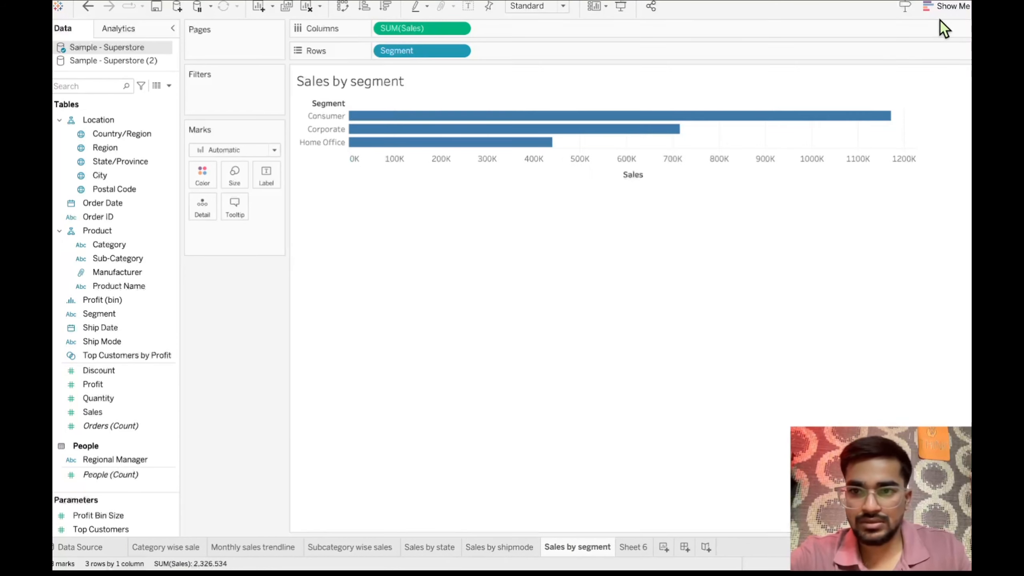
pyautogui.click(949, 13)
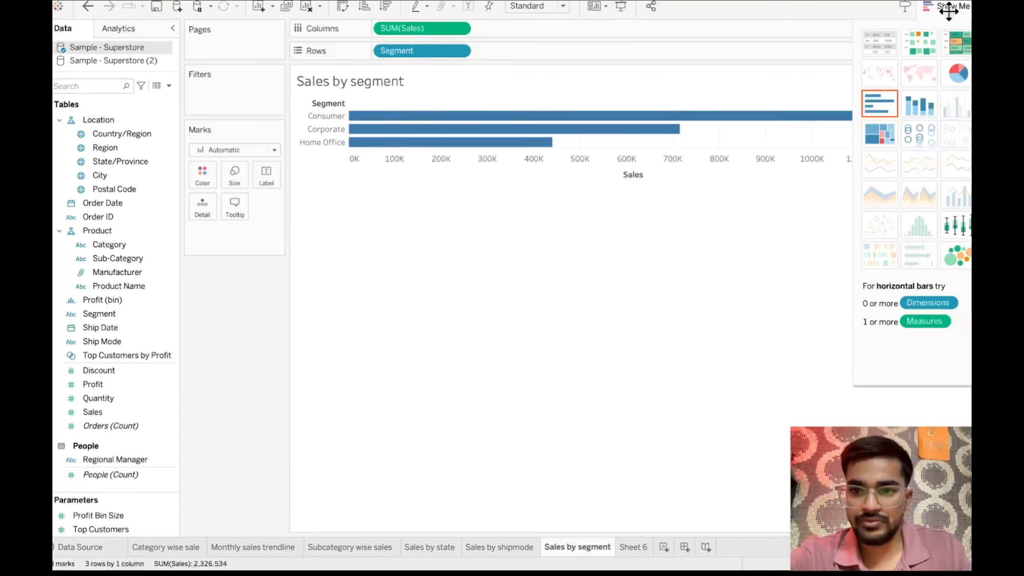
pyautogui.click(966, 72)
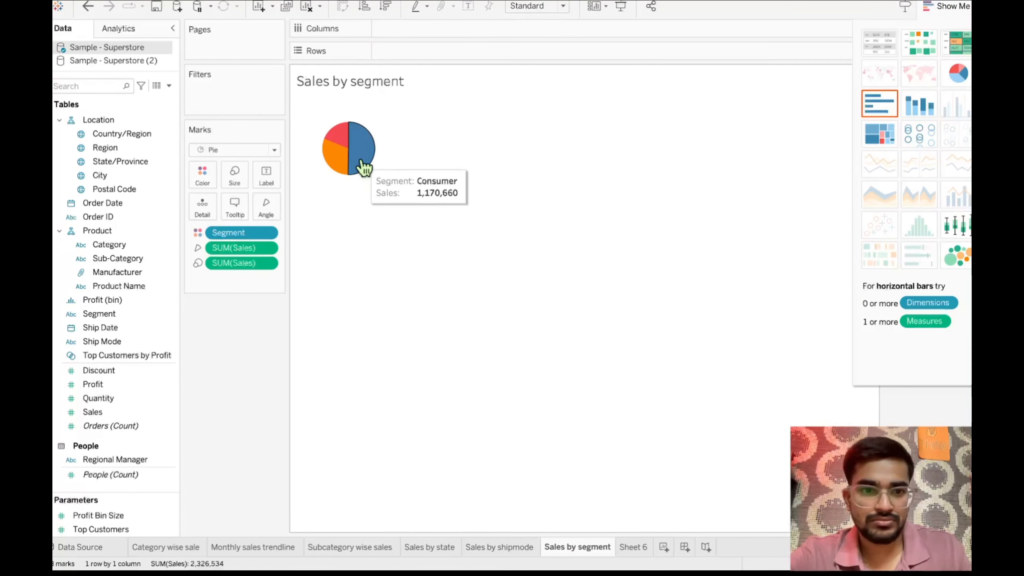
pyautogui.click(265, 176)
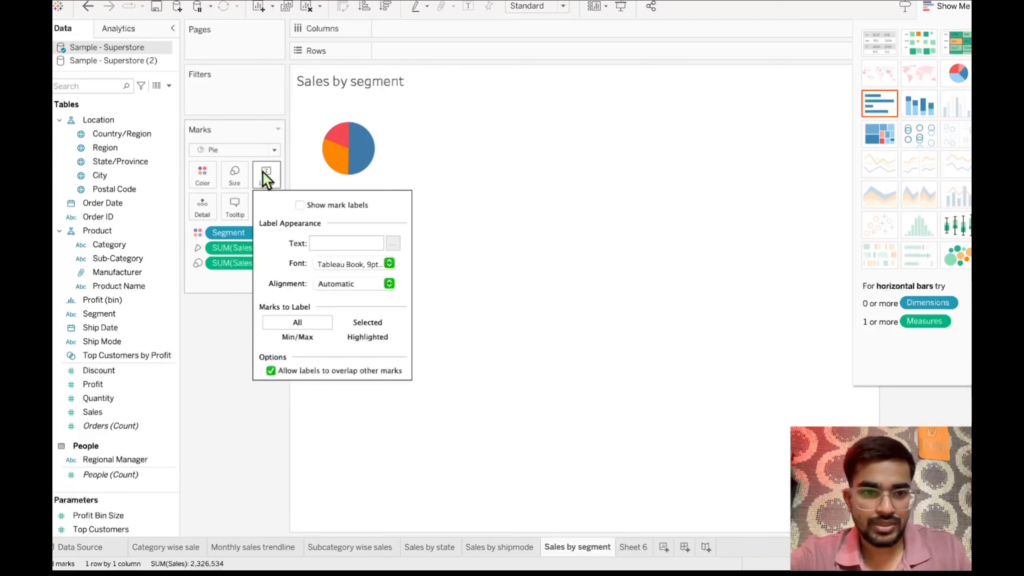
pyautogui.click(299, 205)
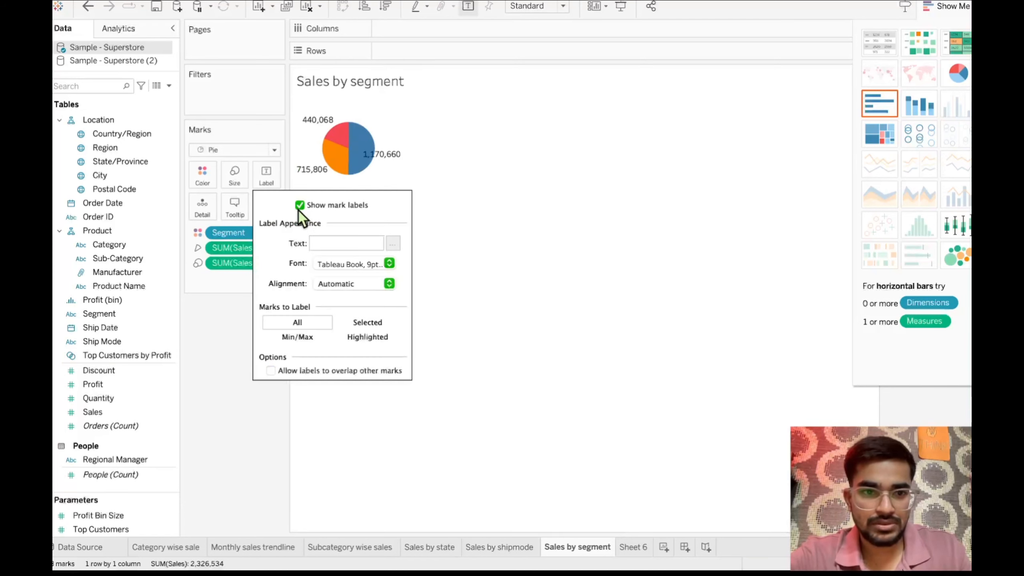
pyautogui.click(477, 198)
# - Enlarge the segment pie chart and set its fit to Entire View
pyautogui.moveTo(400, 131); pyautogui.dragTo(459, 132)
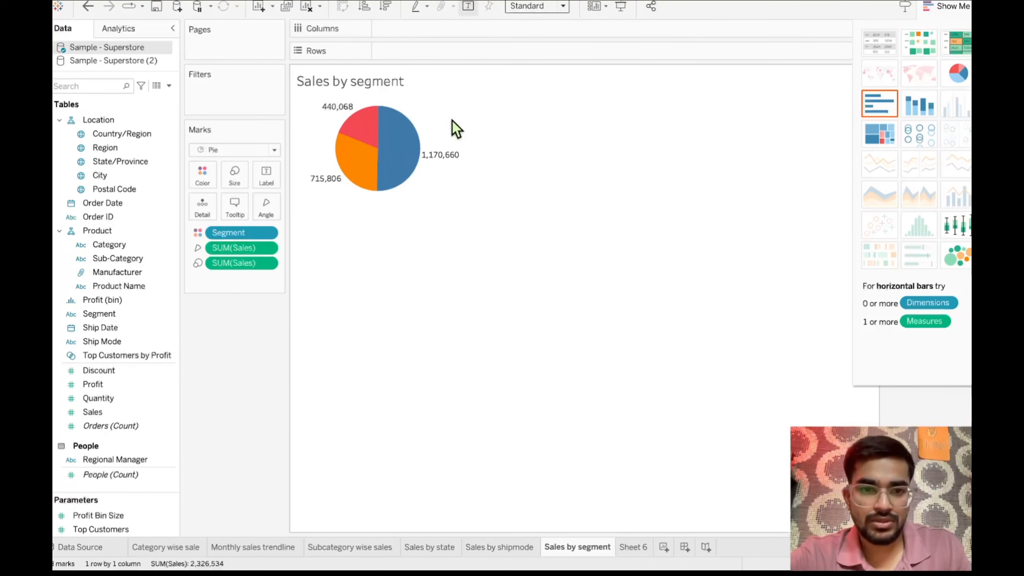
pyautogui.hotkey('ctrl', 'shift', 'b')
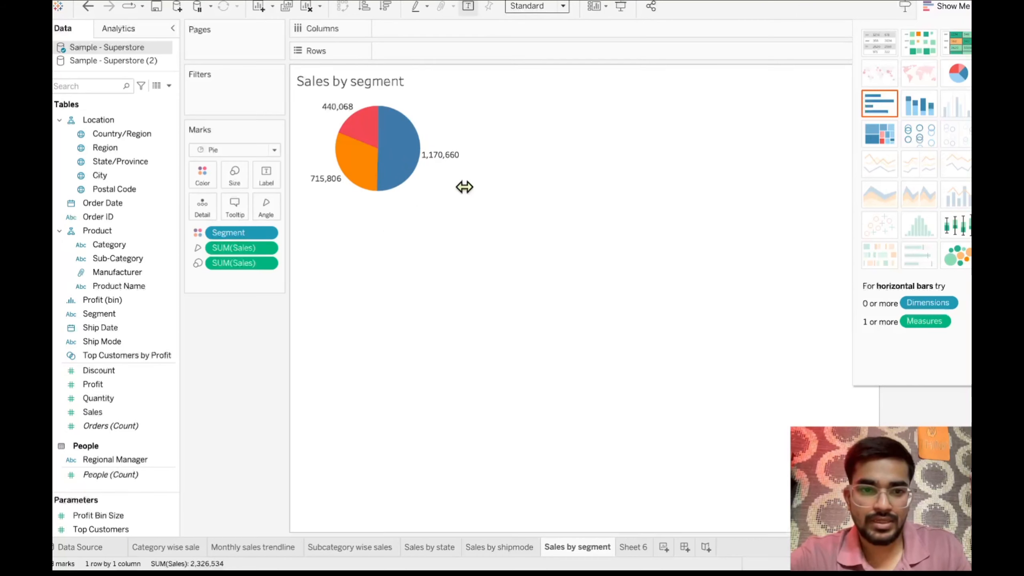
pyautogui.click(554, 8)
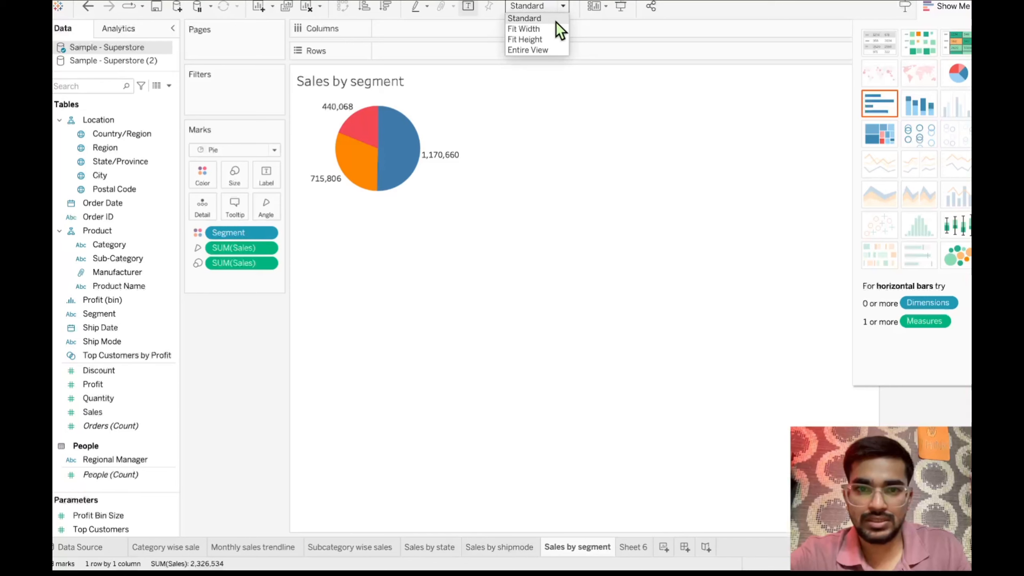
pyautogui.click(526, 50)
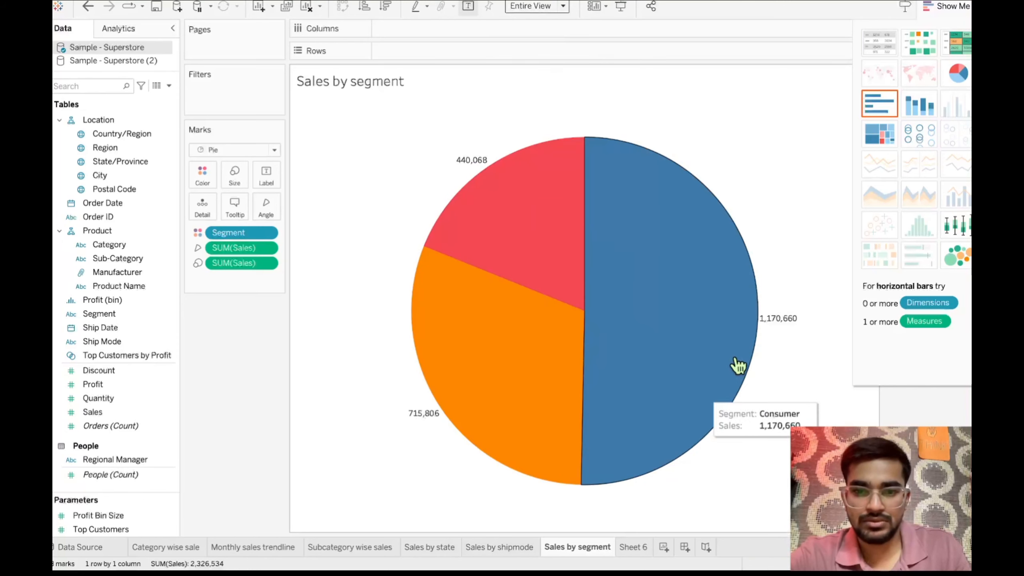
# - Set the fit of the "Sales by shipmode" bar chart to Entire View
pyautogui.click(505, 552)
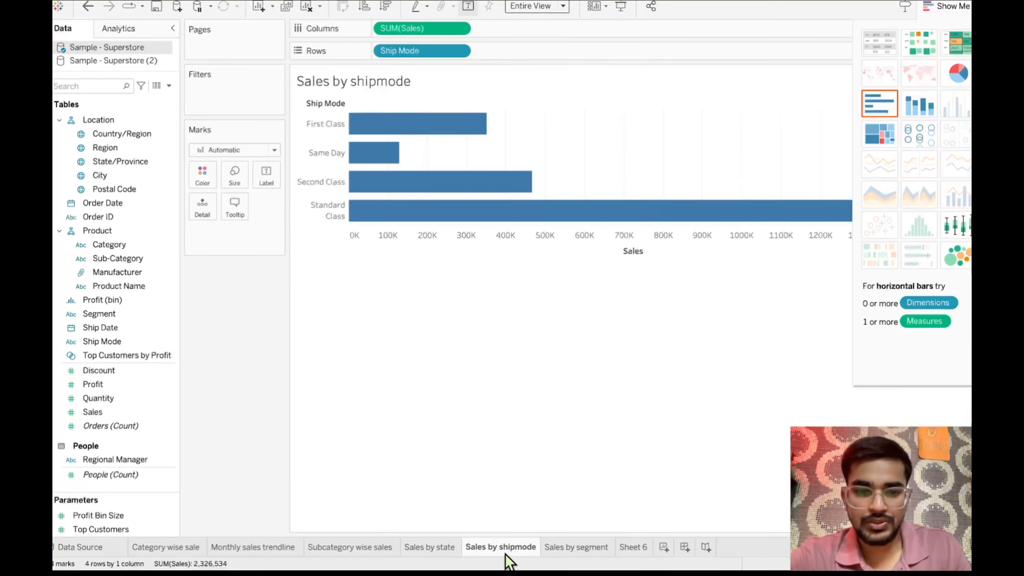
pyautogui.click(562, 7)
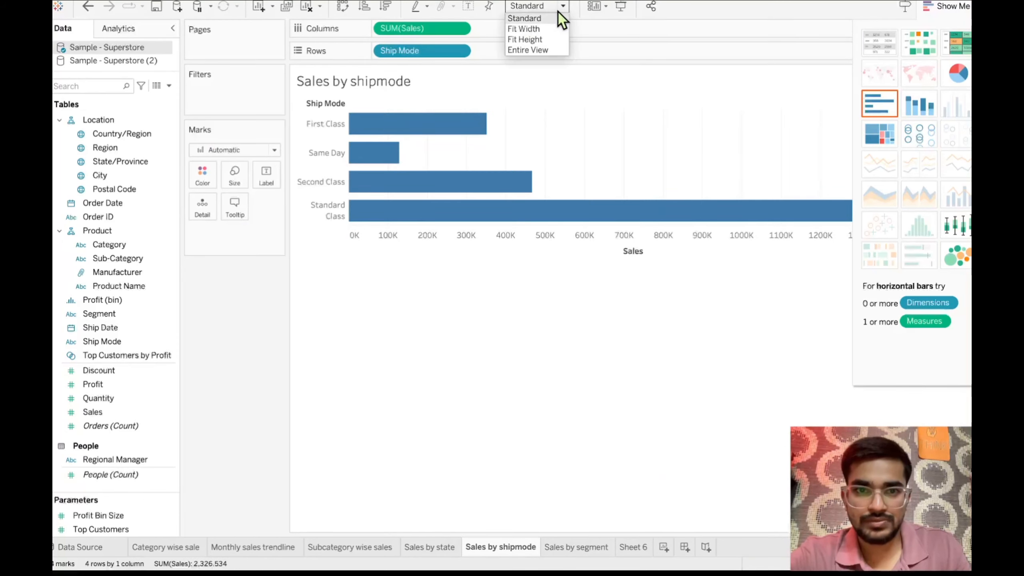
pyautogui.click(528, 50)
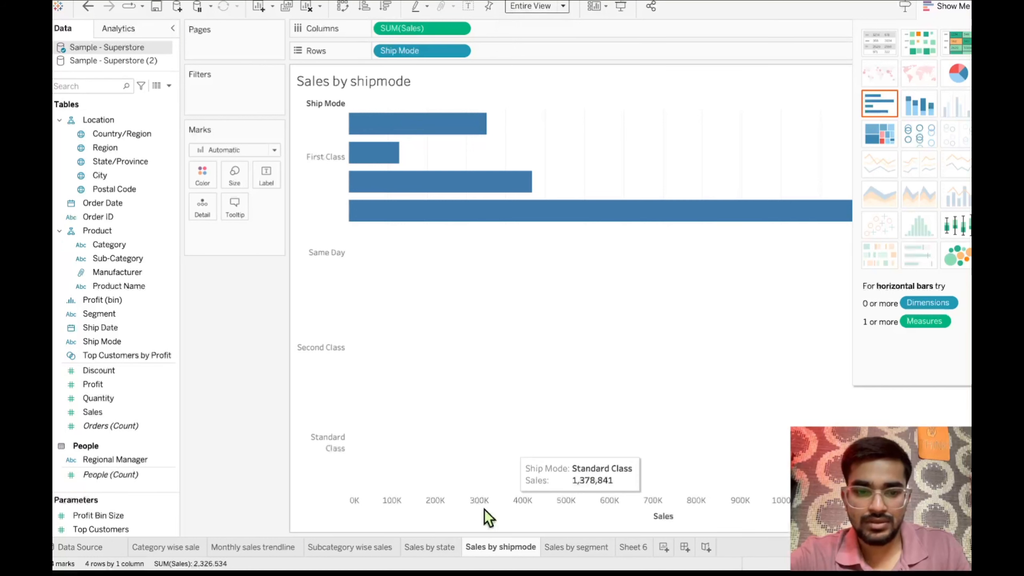
# - Set the fit of the "Subcategory wise sales" and "Monthly sales trendline" charts to Entire View
pyautogui.click(447, 549)
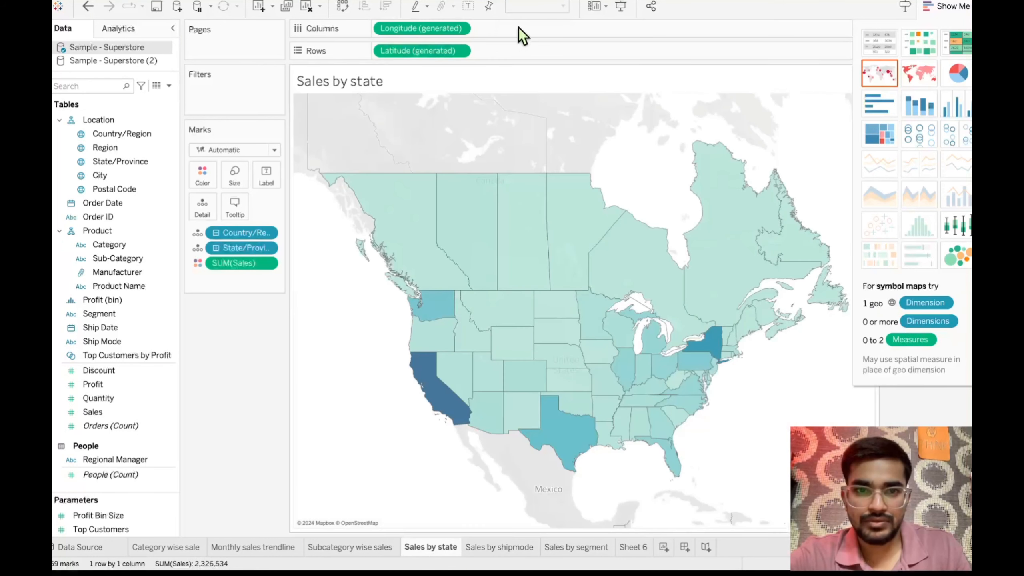
pyautogui.click(353, 547)
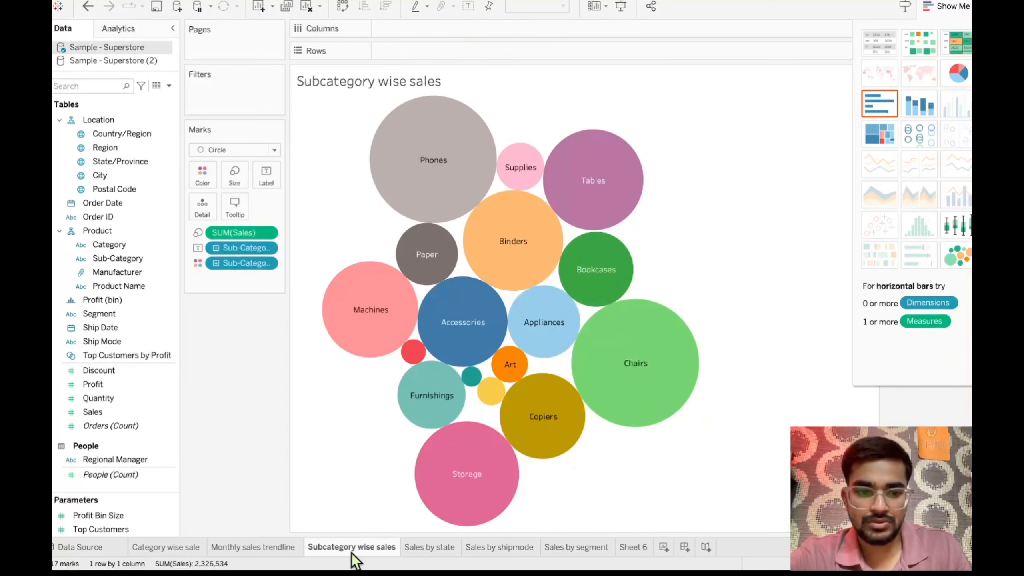
pyautogui.click(548, 7)
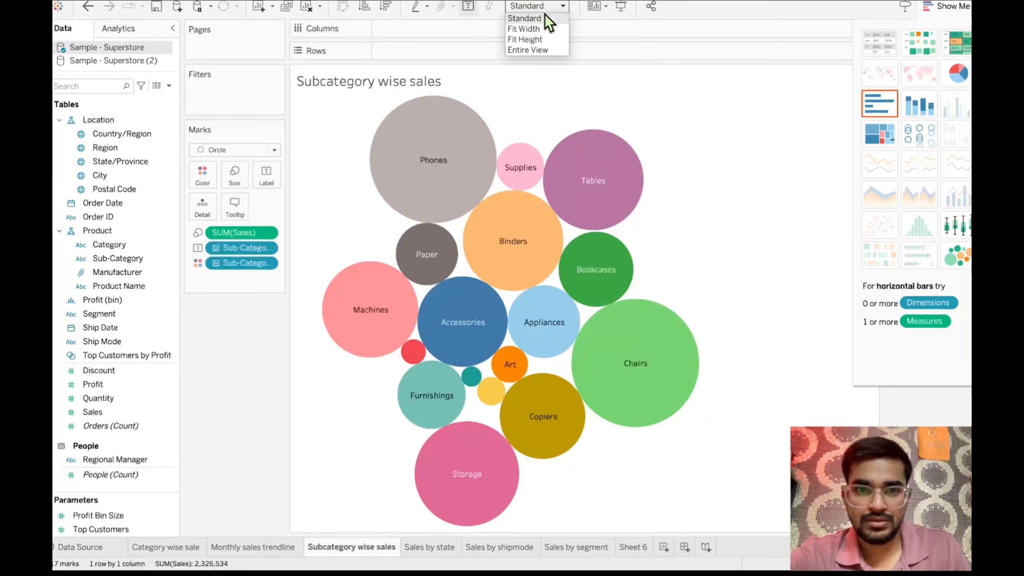
pyautogui.click(531, 50)
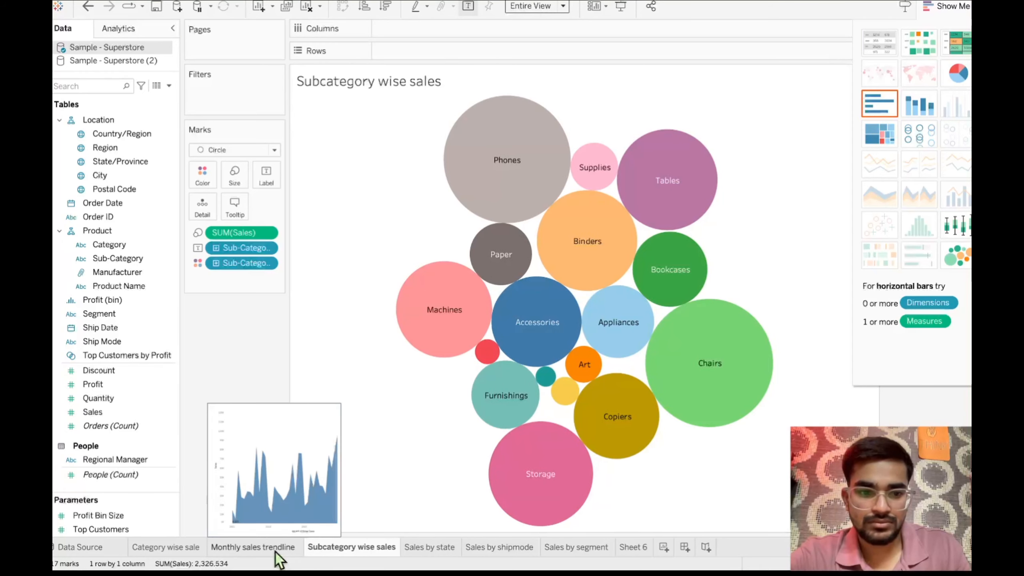
pyautogui.click(560, 7)
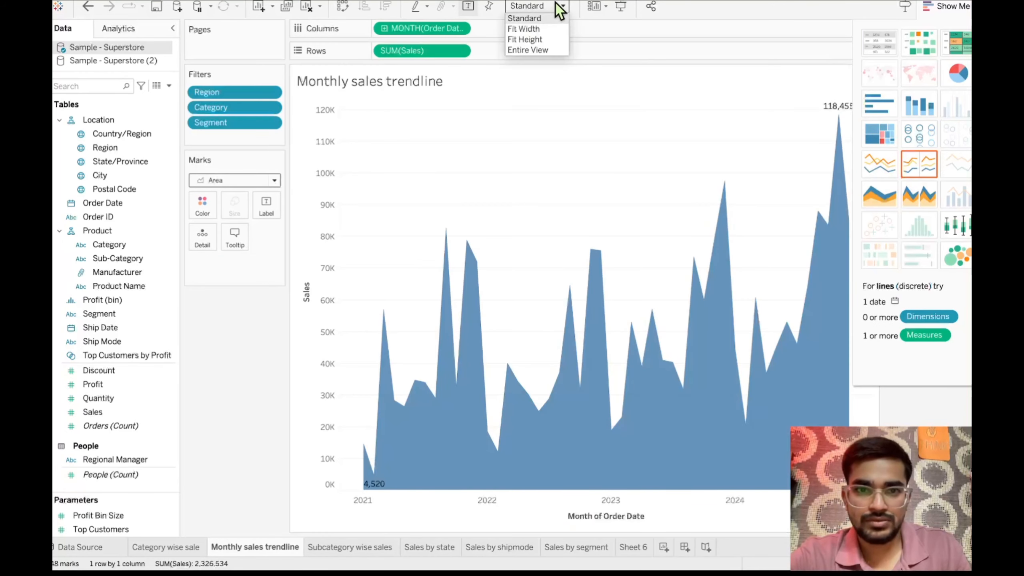
pyautogui.click(533, 49)
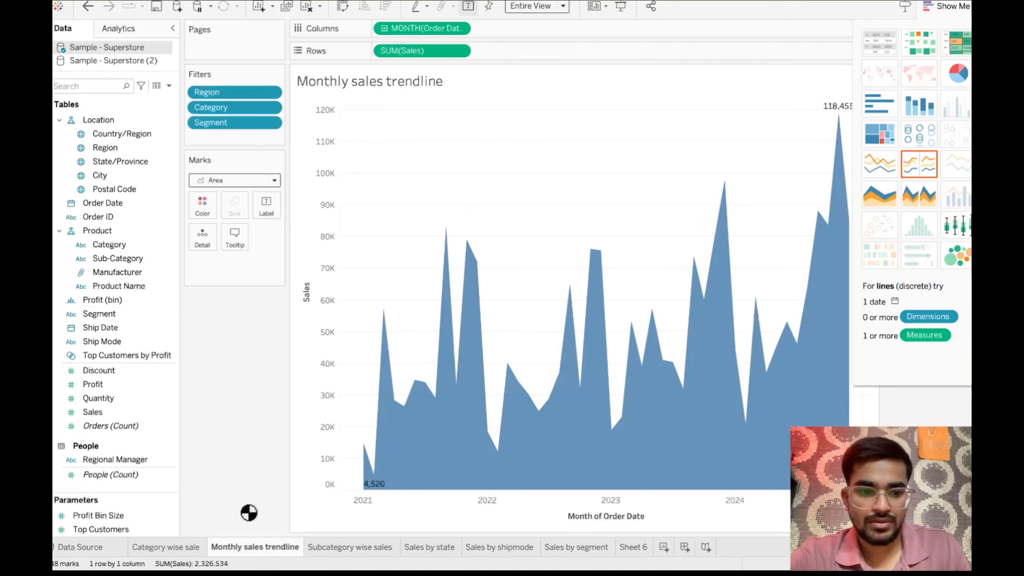
# - Set the fit of the "Category wise sale" bar chart to Entire View and hide the chart type suggestions
pyautogui.click(180, 549)
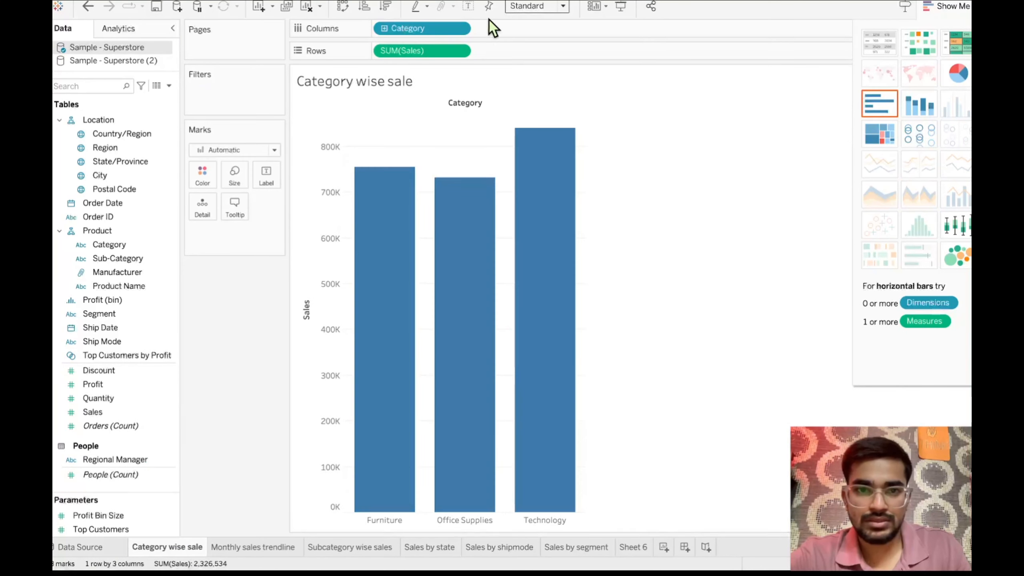
pyautogui.click(514, 16)
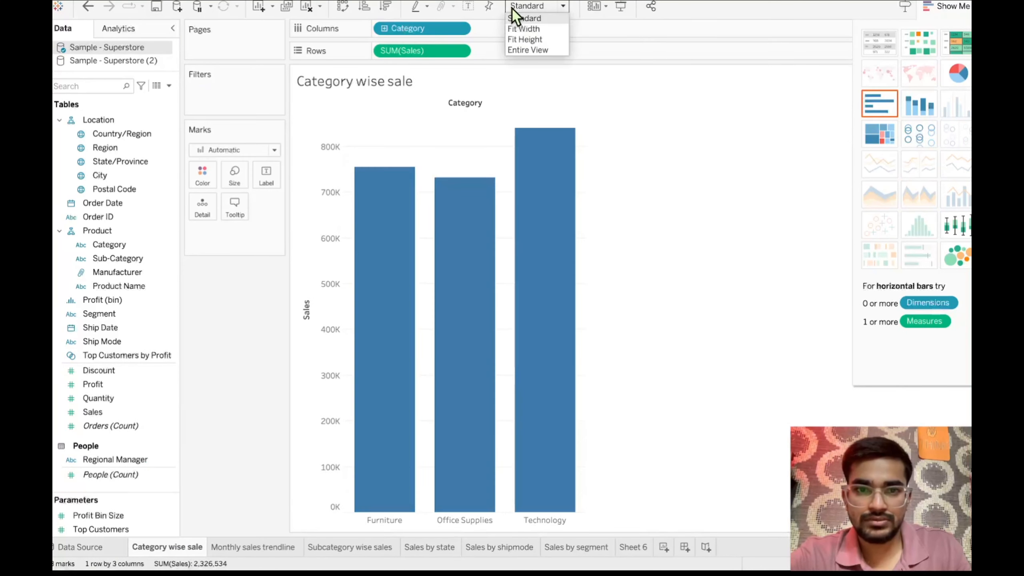
pyautogui.click(524, 50)
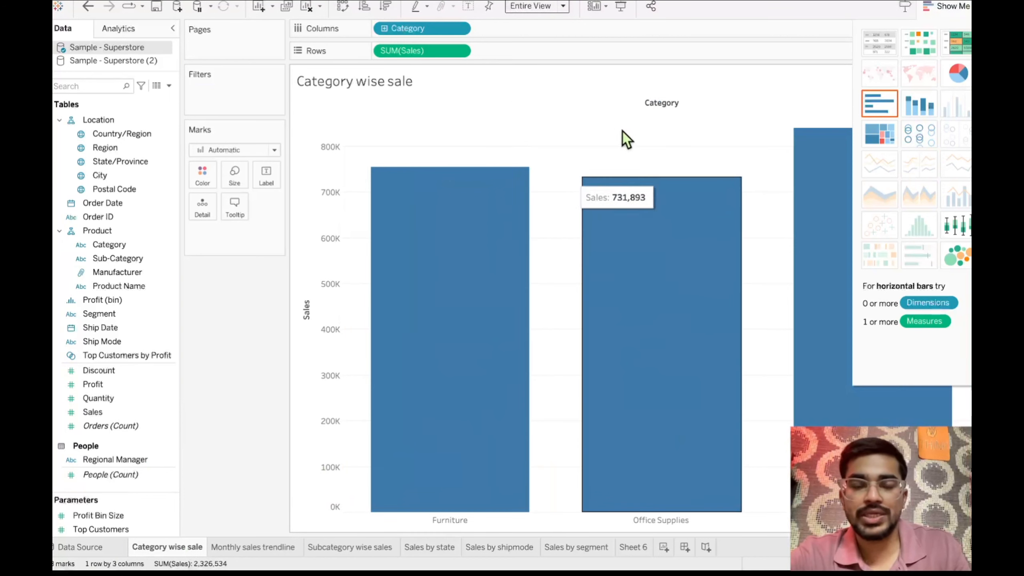
pyautogui.click(959, 7)
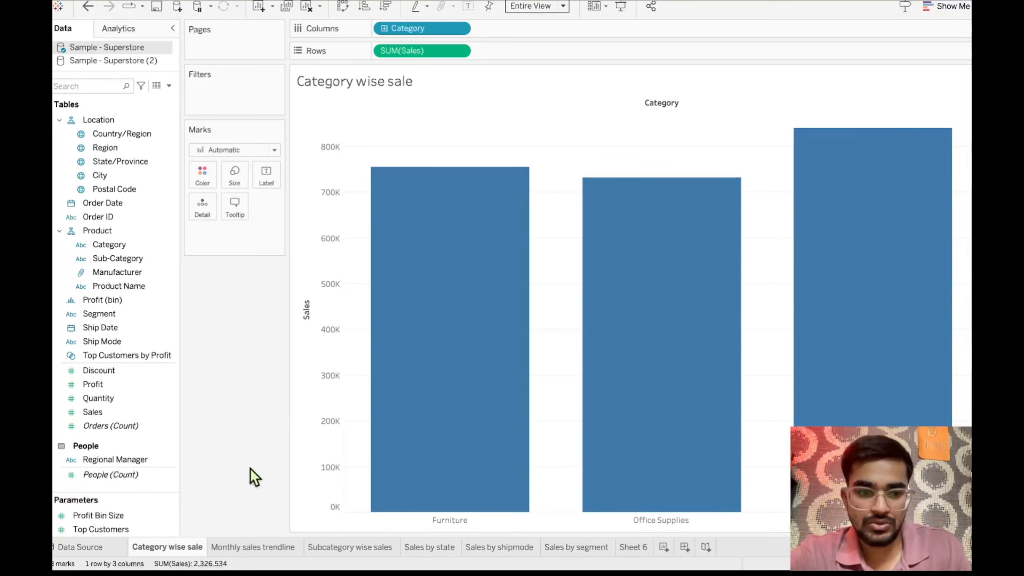
# - Return to the "Sales by segment" sheet and add the Segment field to the Product hierarchy below Product Name
pyautogui.click(630, 549)
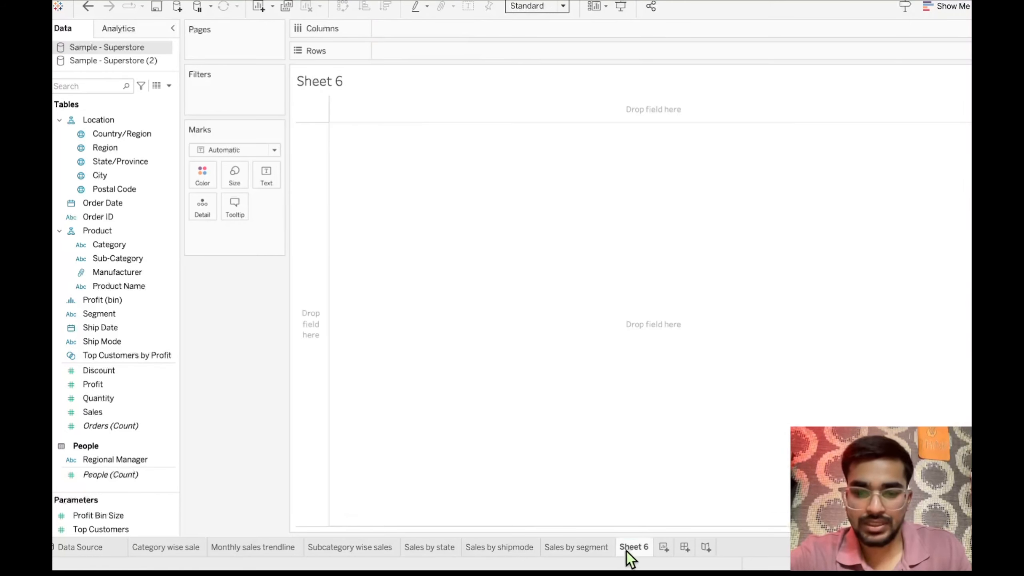
pyautogui.click(589, 557)
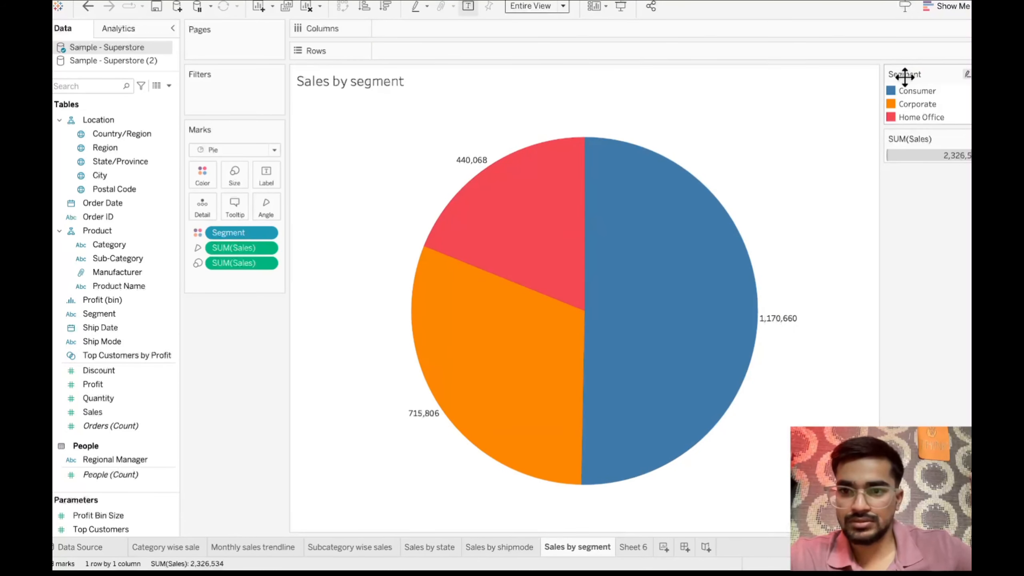
pyautogui.moveTo(500, 186)
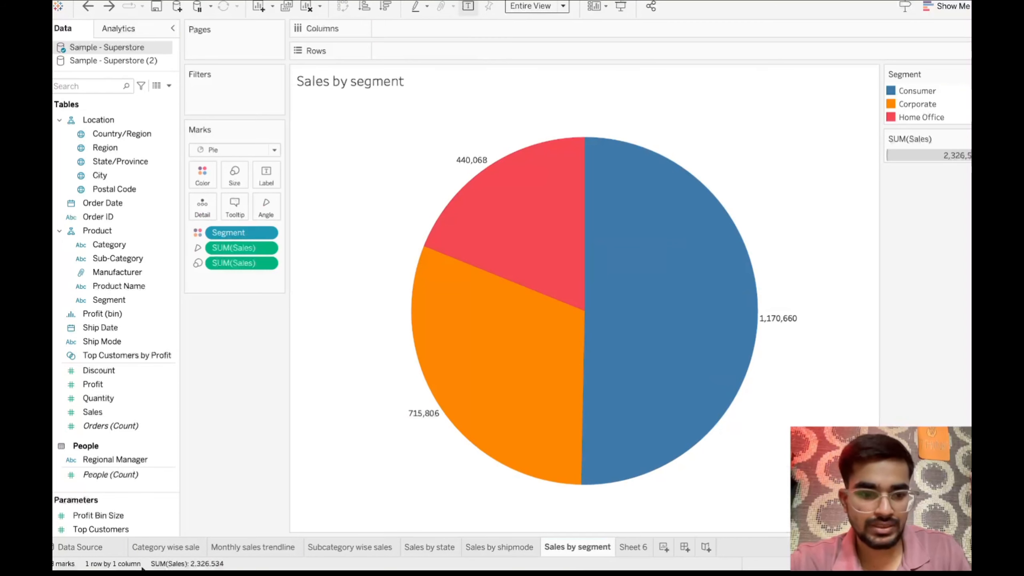
# - On the "Category wise sale" sheet, add Sub-Category as mark detail and convert the chart to stacked bars
pyautogui.click(163, 545)
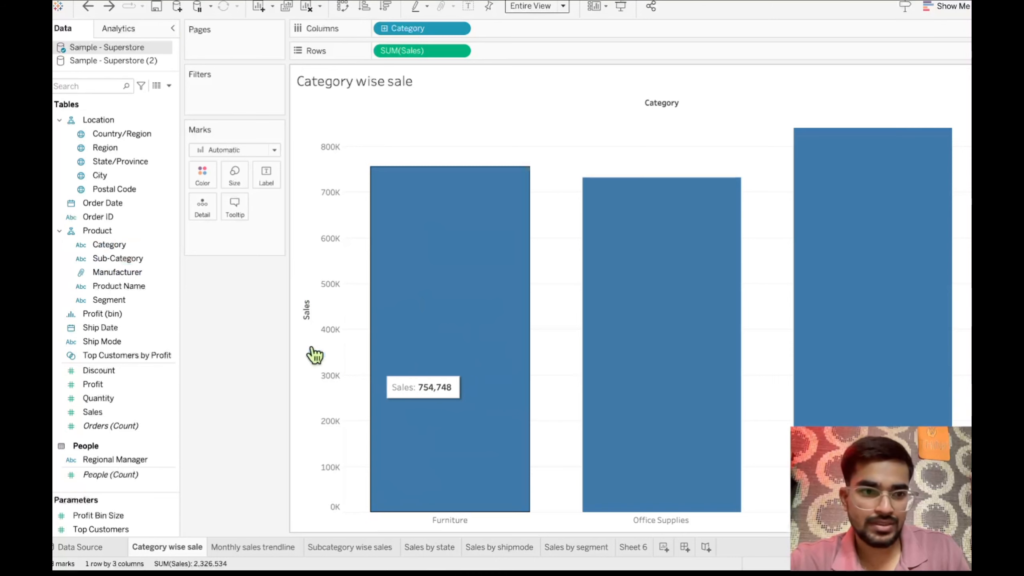
pyautogui.moveTo(162, 246); pyautogui.dragTo(202, 212)
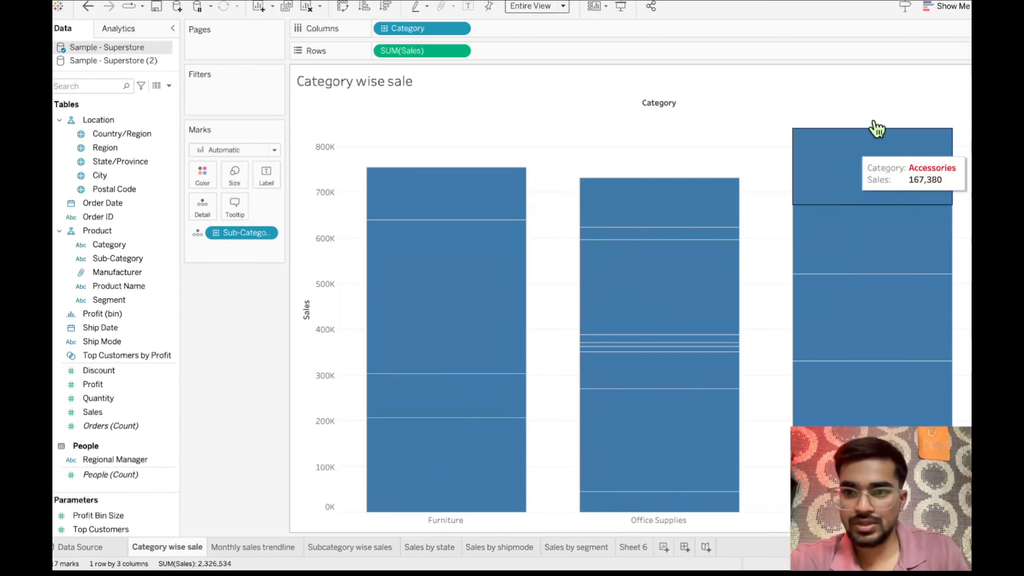
pyautogui.click(951, 12)
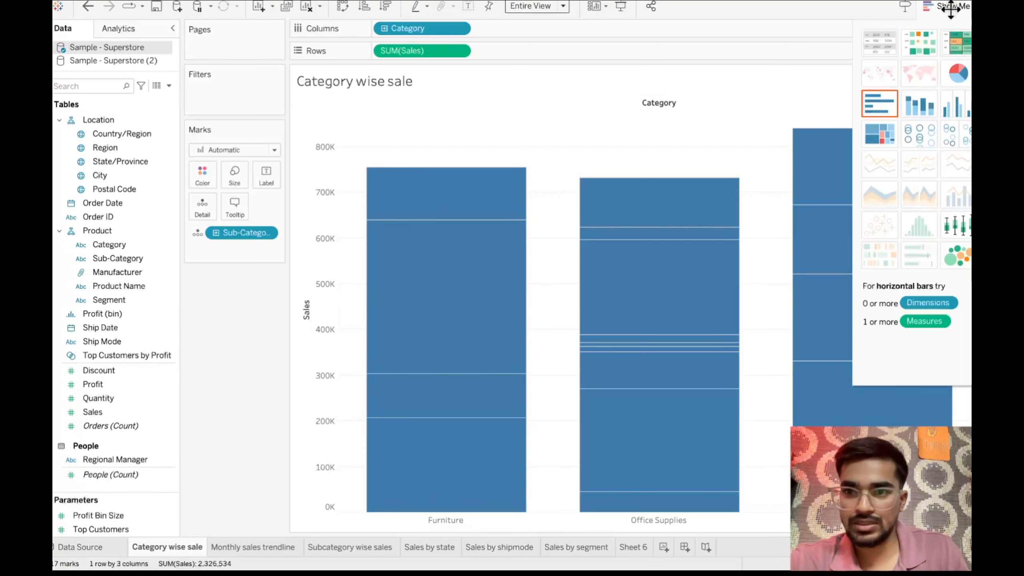
pyautogui.click(917, 105)
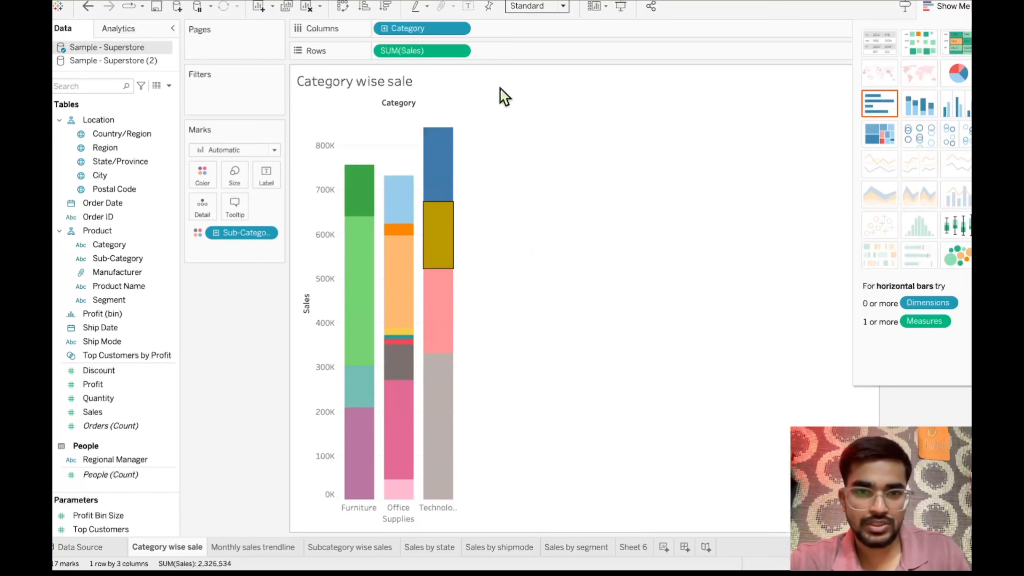
# - Set the stacked category bars' fit to Entire View and hide the chart type suggestions to reveal the Sub-Category legend
pyautogui.click(562, 6)
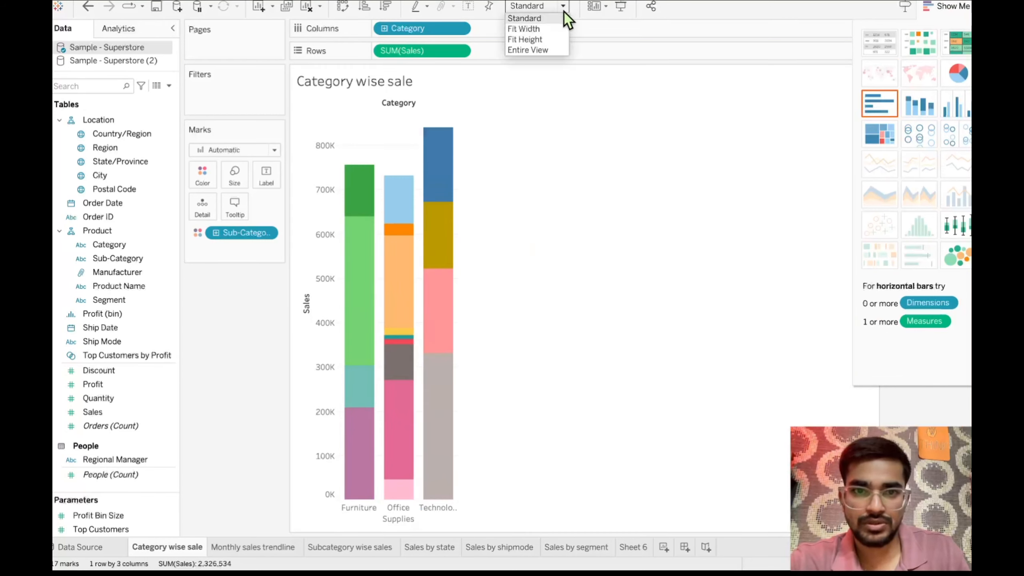
pyautogui.click(535, 50)
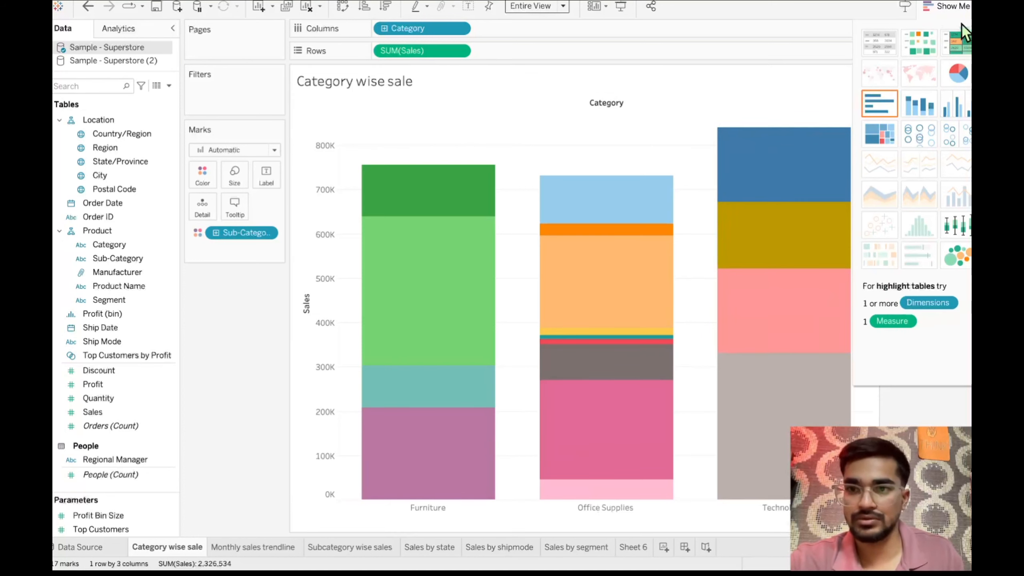
pyautogui.click(951, 6)
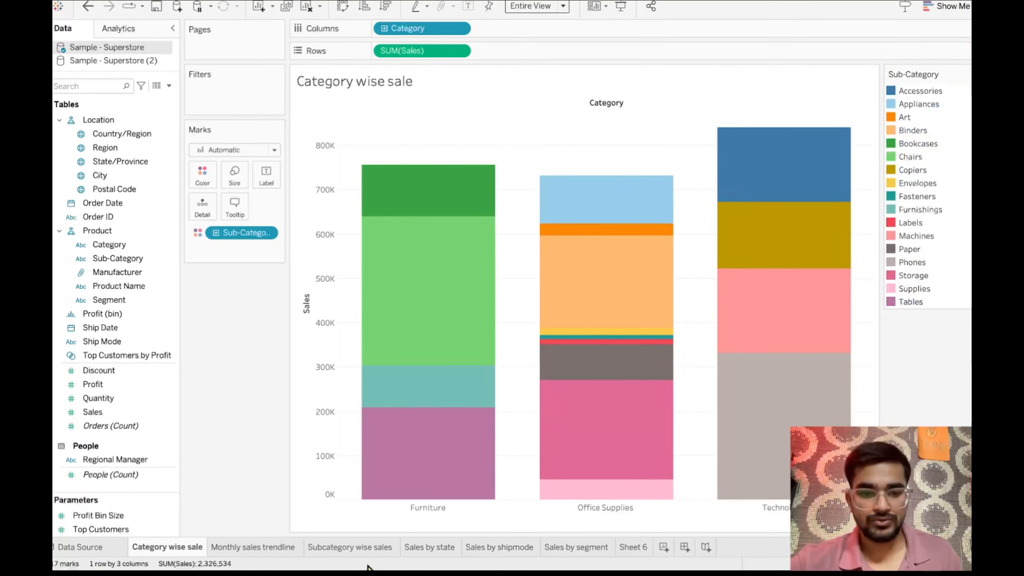
# - Delete the empty worksheet Sheet 6
pyautogui.moveTo(657, 383)
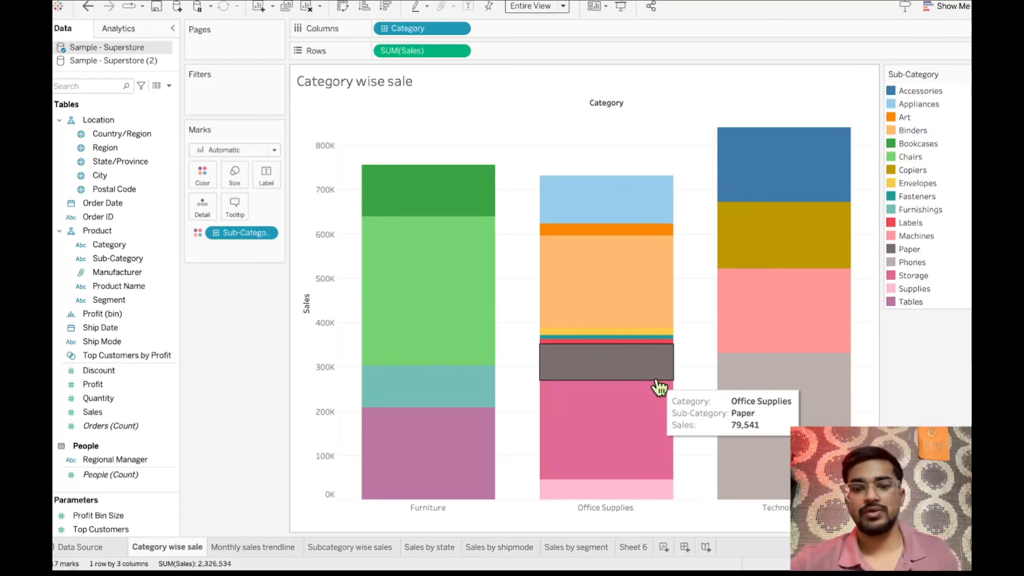
pyautogui.rightClick(638, 559)
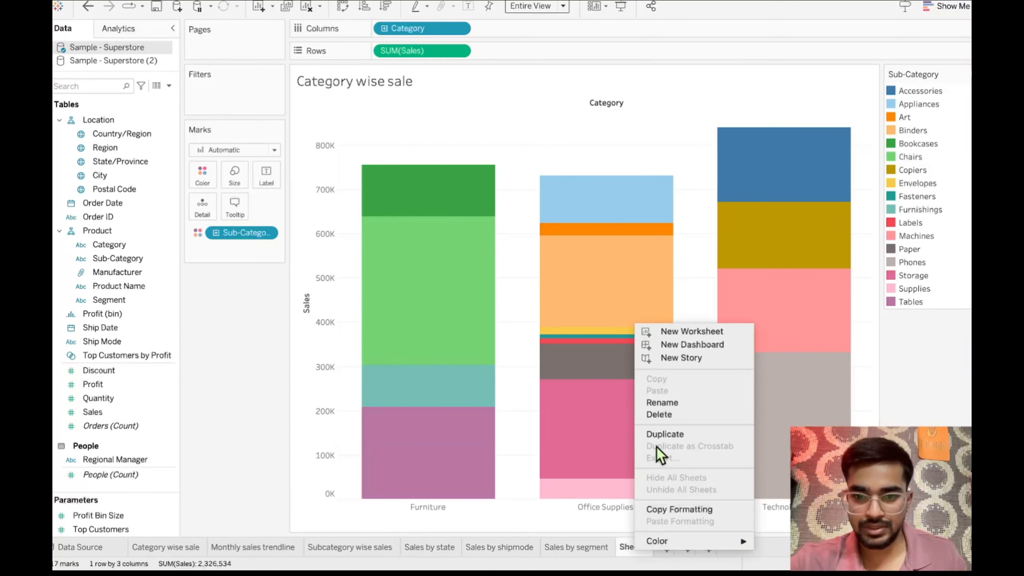
pyautogui.click(684, 415)
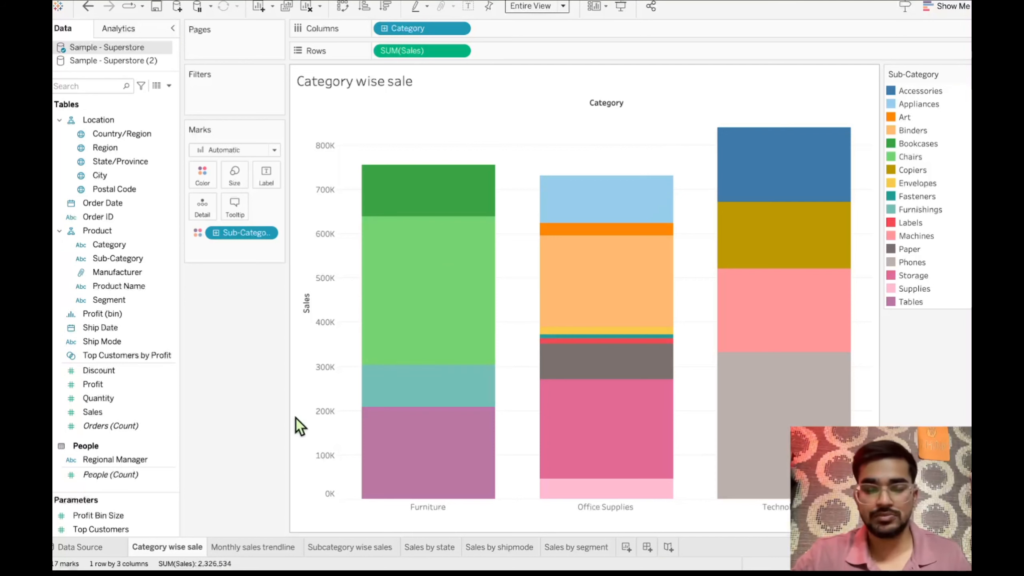
# - Review the finished monthly trendline, subcategory, state, ship mode and segment charts sheet by sheet
pyautogui.click(239, 543)
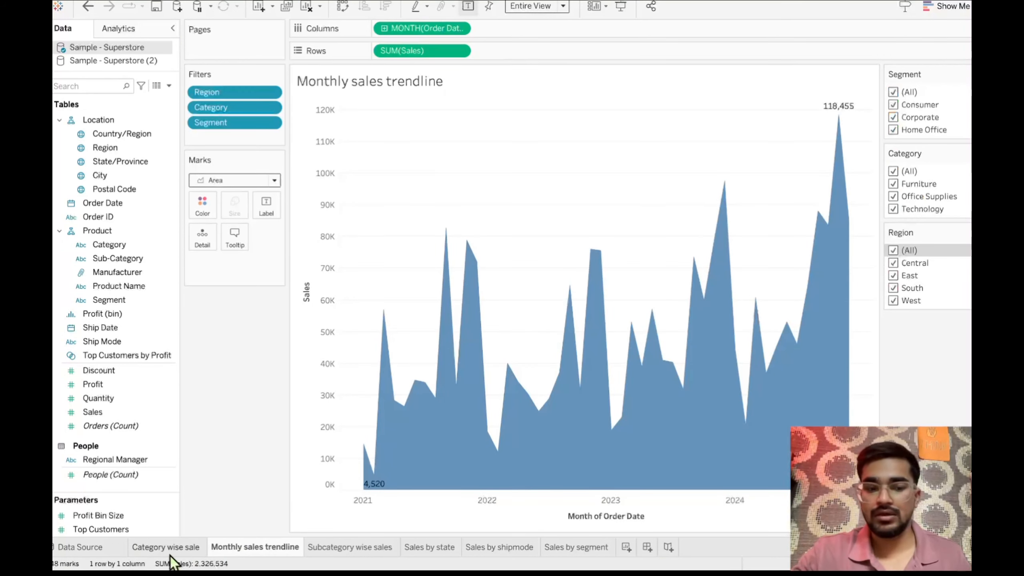
pyautogui.click(335, 546)
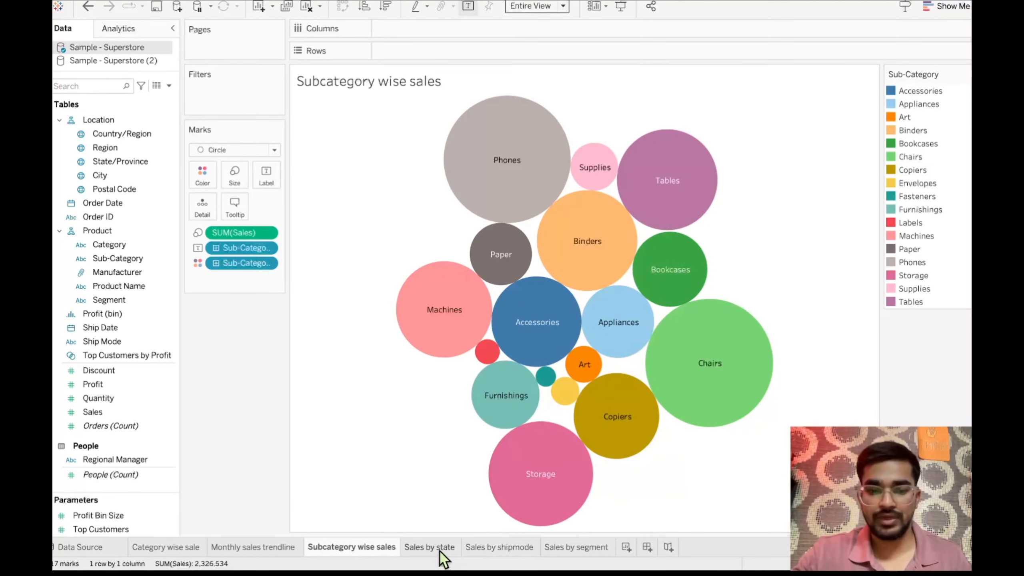
pyautogui.click(440, 549)
pyautogui.click(478, 548)
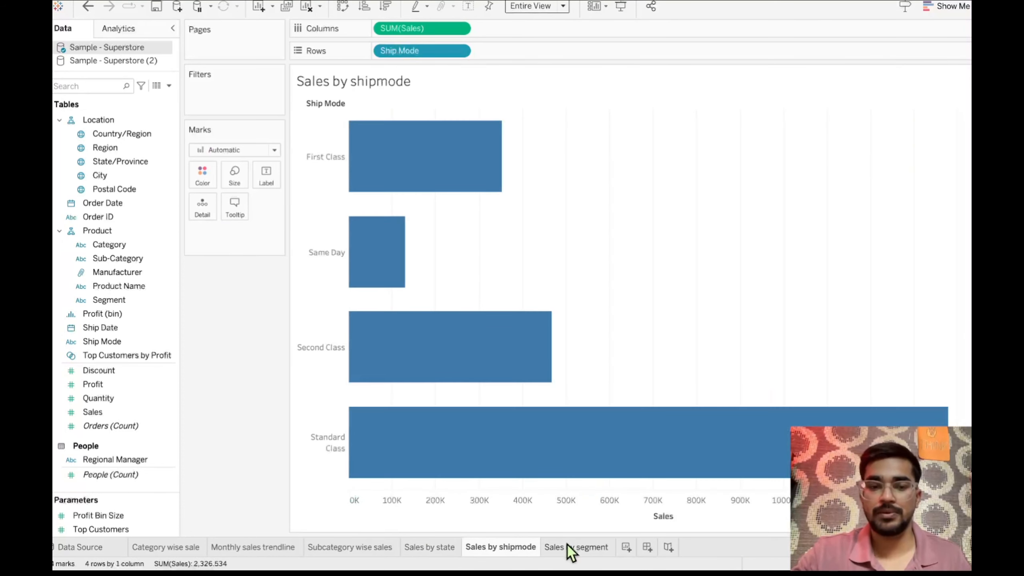
pyautogui.click(568, 549)
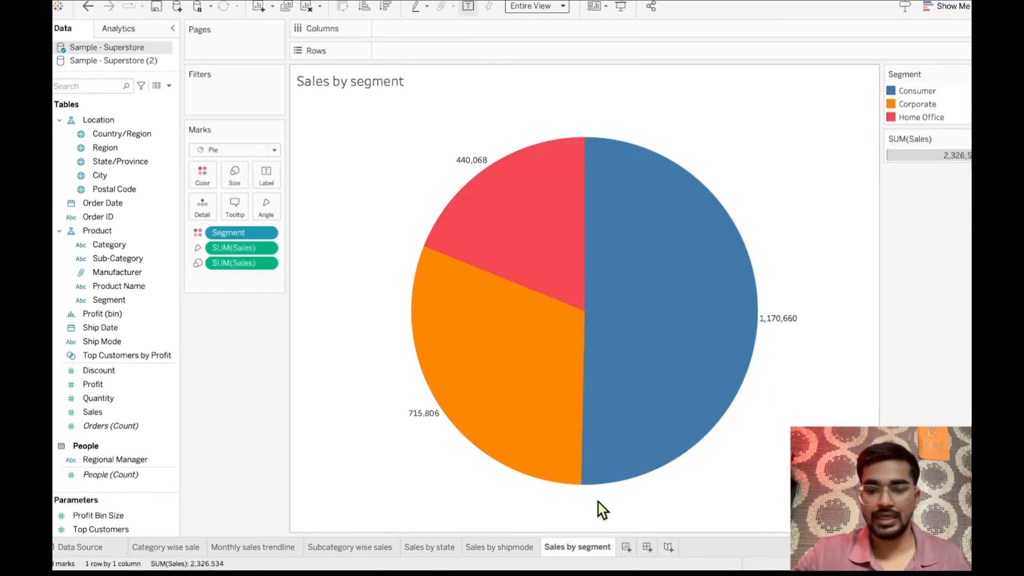